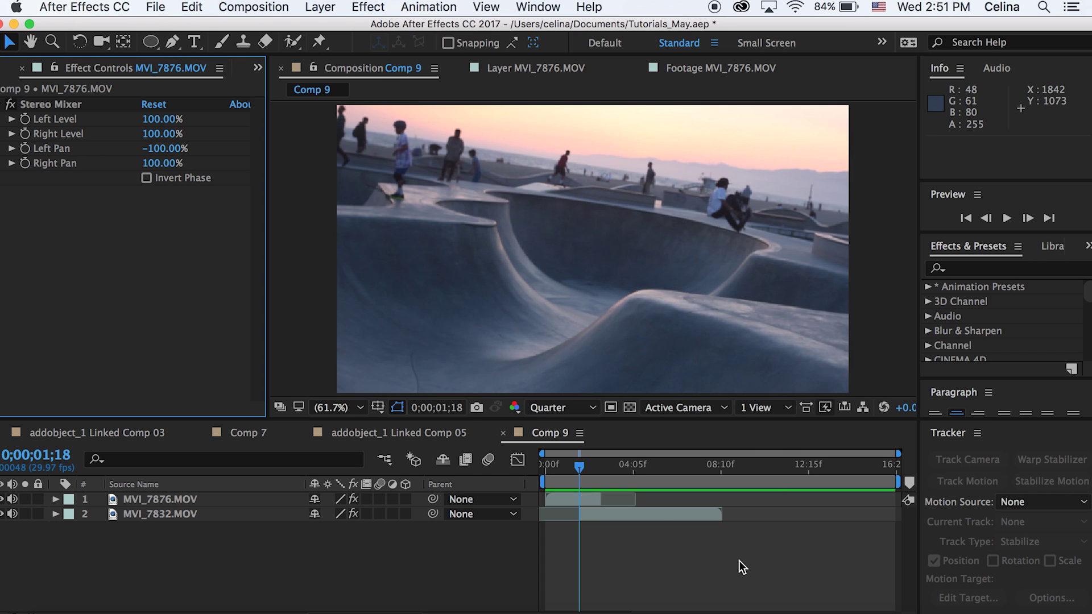
# Step: Play the composition from the start and scrub around the transition between the two clips
pyautogui.click(604, 524)
pyautogui.moveTo(585, 477); pyautogui.dragTo(517, 493)
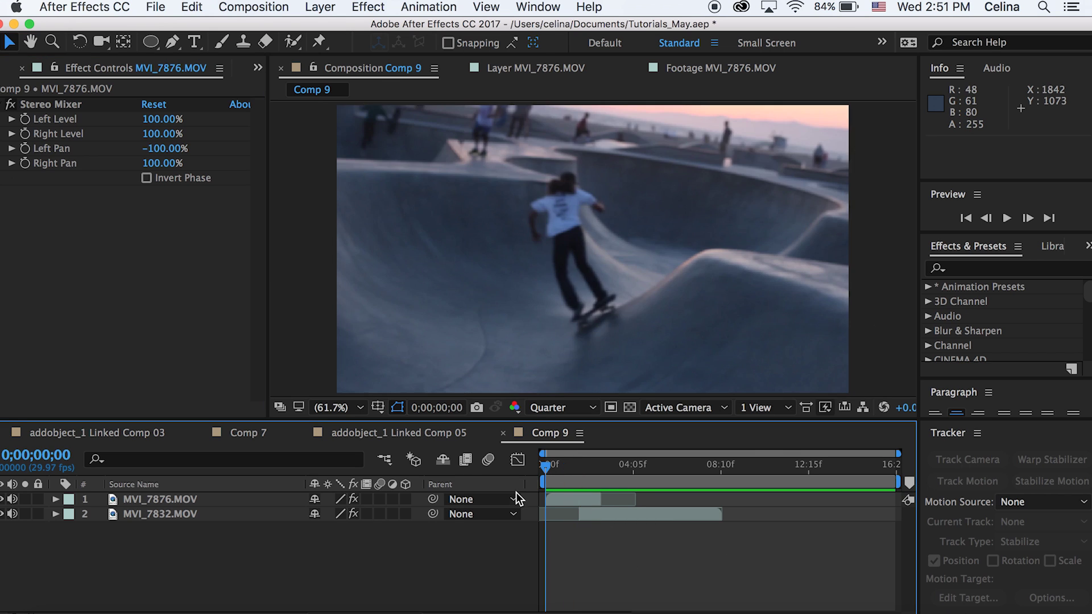
pyautogui.press('space')
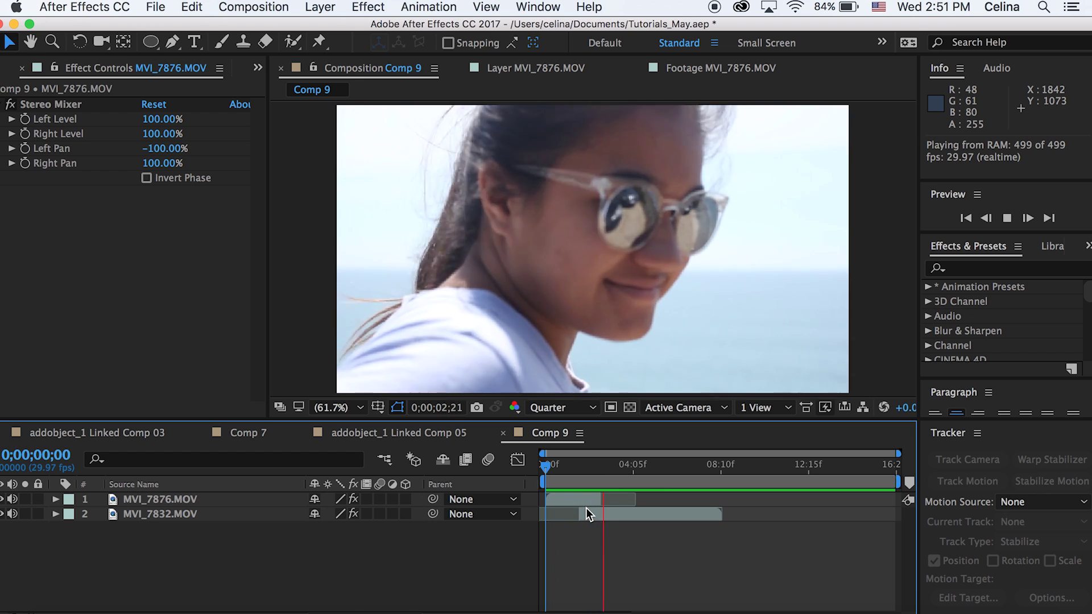
pyautogui.moveTo(618, 469); pyautogui.dragTo(586, 470)
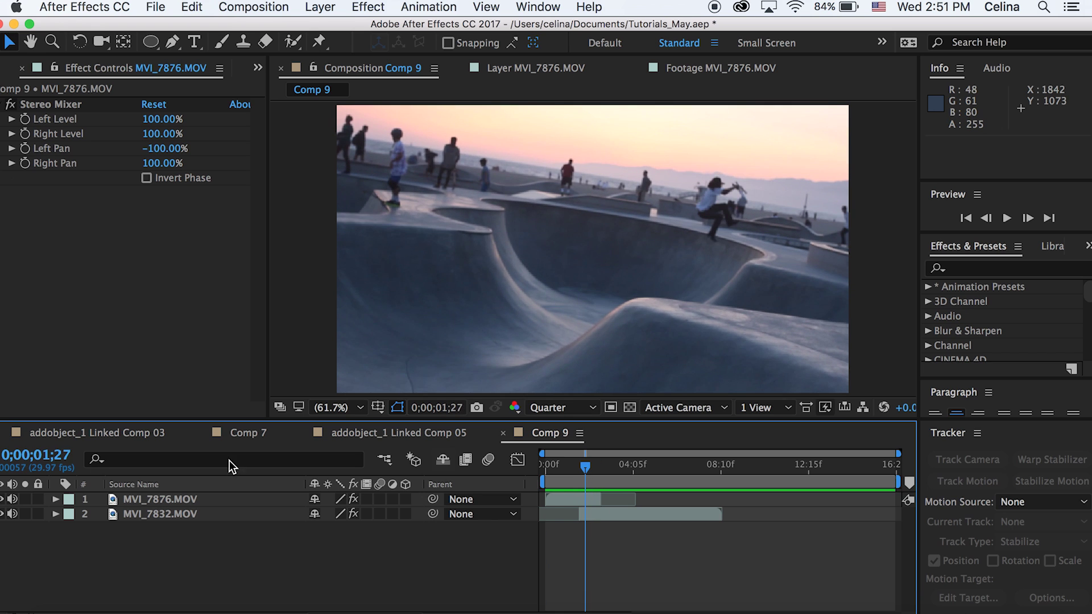
# Step: Hide the MVI_7876.MOV layer, select MVI_7832.MOV and scrub through its opening frames to 0;00;02;03
pyautogui.moveTo(578, 466)
pyautogui.mouseDown()
pyautogui.moveTo(650, 466)
pyautogui.moveTo(585, 475)
pyautogui.mouseUp()
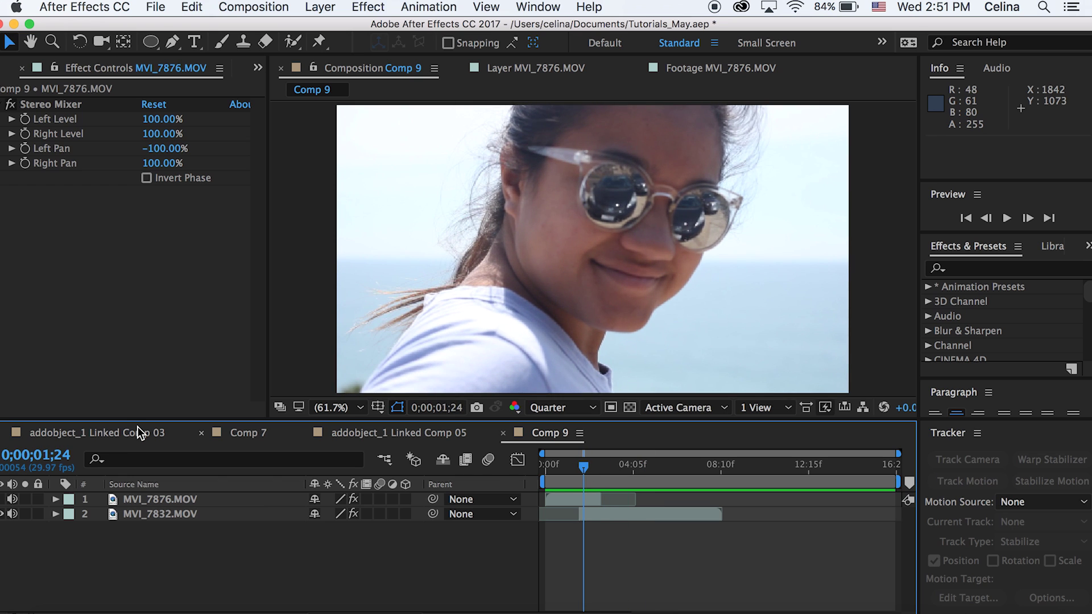
pyautogui.click(599, 513)
pyautogui.moveTo(577, 466); pyautogui.dragTo(585, 466)
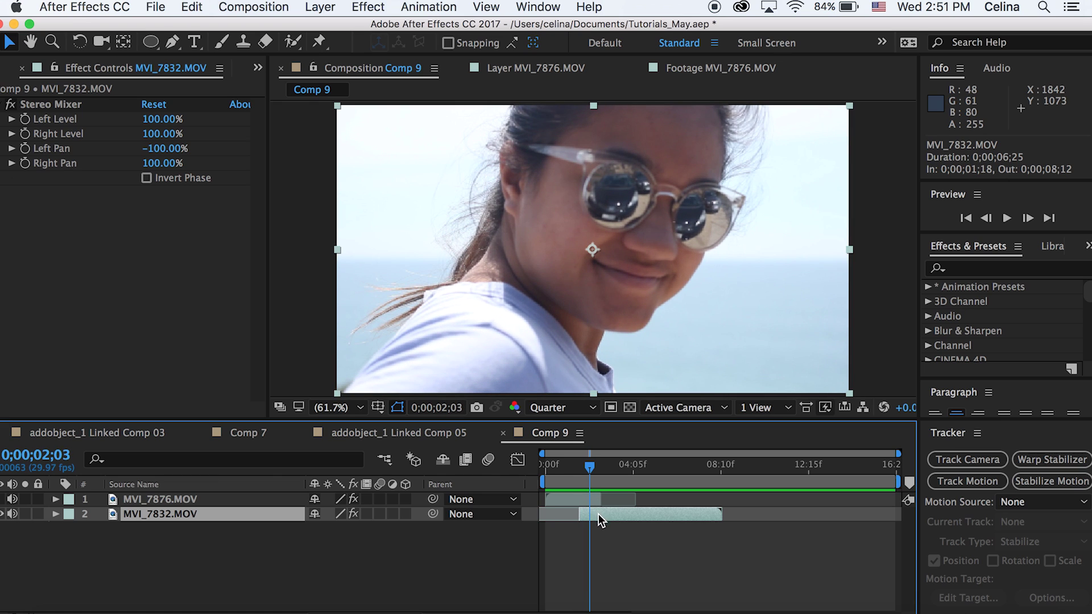
# Step: Reveal the Transform properties of MVI_7832.MOV and start Position and Scale keyframes at 0;00;02;13
pyautogui.click(56, 514)
pyautogui.click(70, 528)
pyautogui.scroll(1, 73, 539)
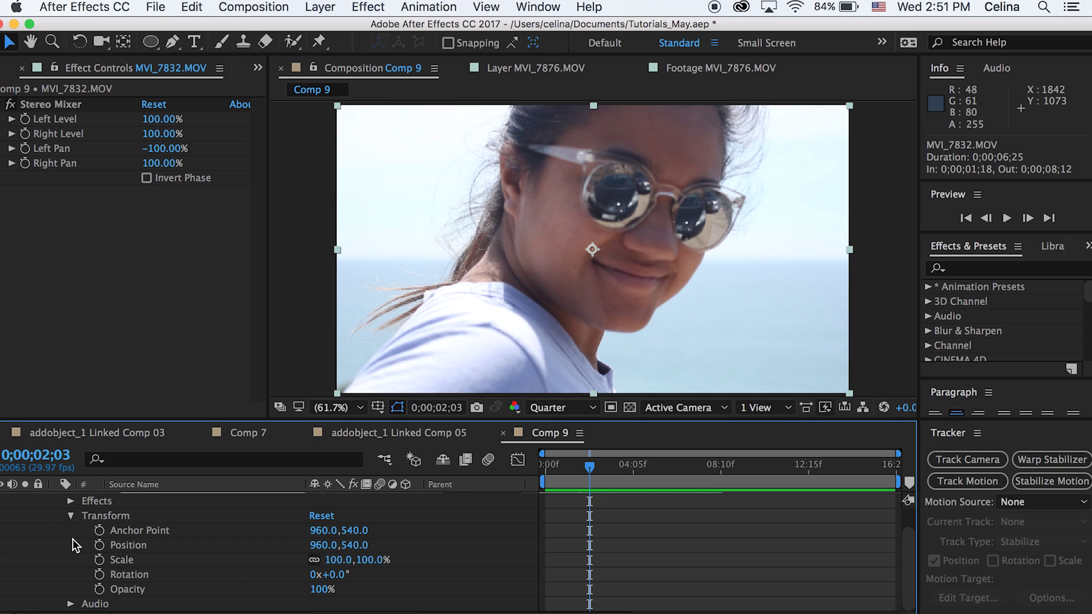
pyautogui.moveTo(589, 473); pyautogui.dragTo(596, 474)
pyautogui.scroll(-2, 584, 584)
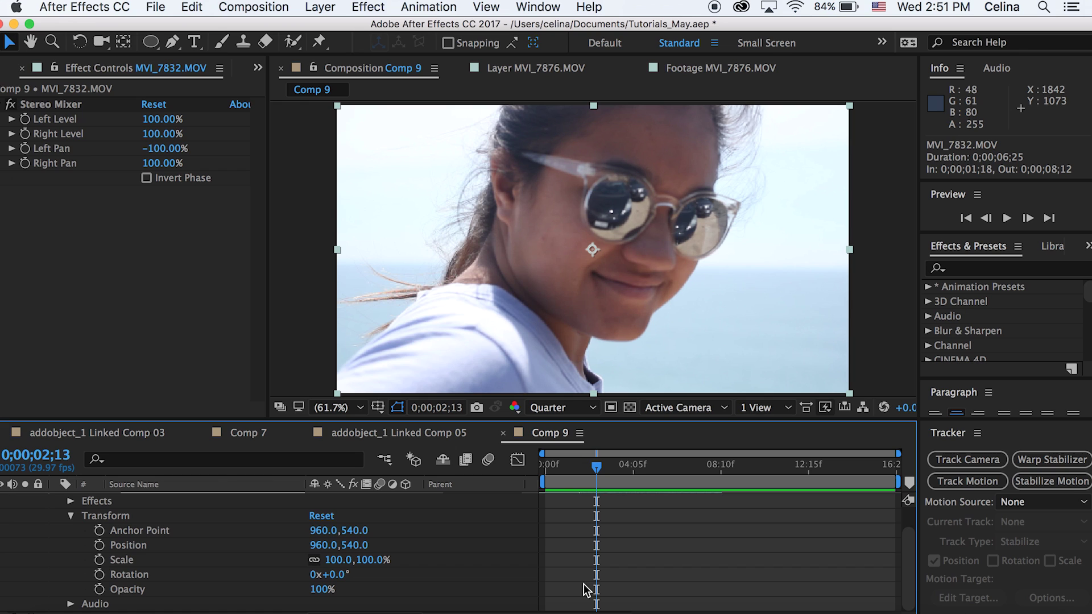
pyautogui.click(99, 559)
pyautogui.click(99, 545)
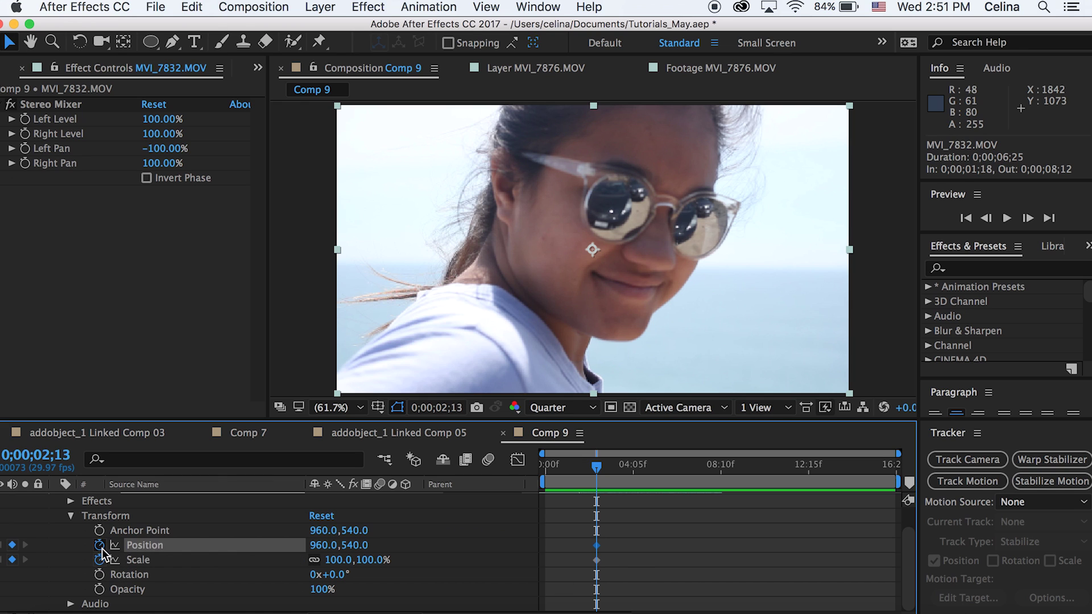
# Step: At 0;00;02;08, keyframe MVI_7832.MOV to 420% scale and position 746, 1332, zooming into the sunglasses lens on the viewer's left
pyautogui.scroll(2, 427, 548)
pyautogui.moveTo(596, 467); pyautogui.dragTo(592, 470)
pyautogui.scroll(-1, 598, 536)
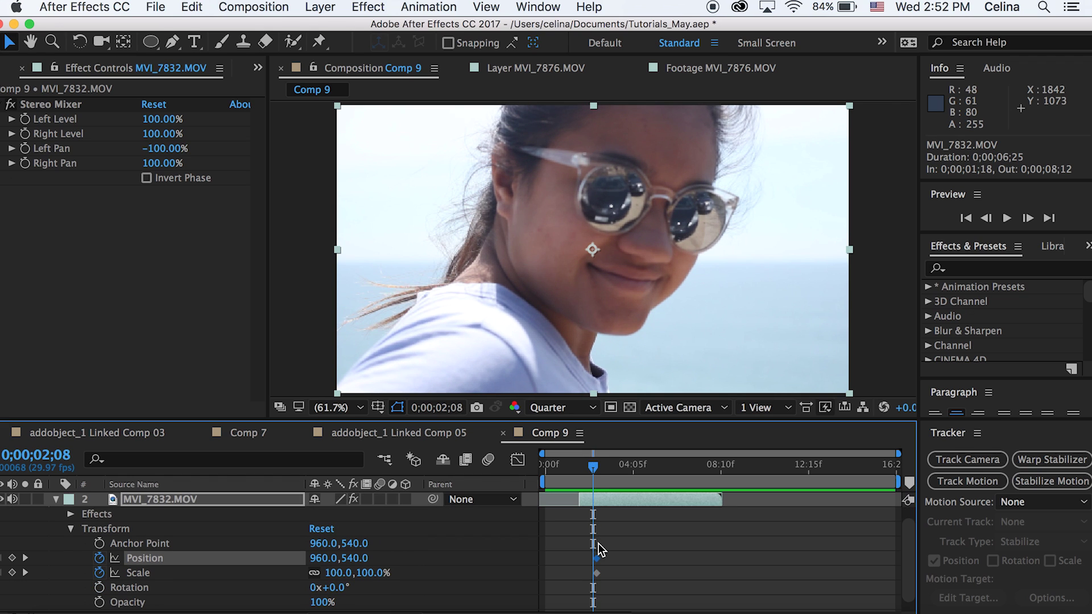
pyautogui.click(476, 579)
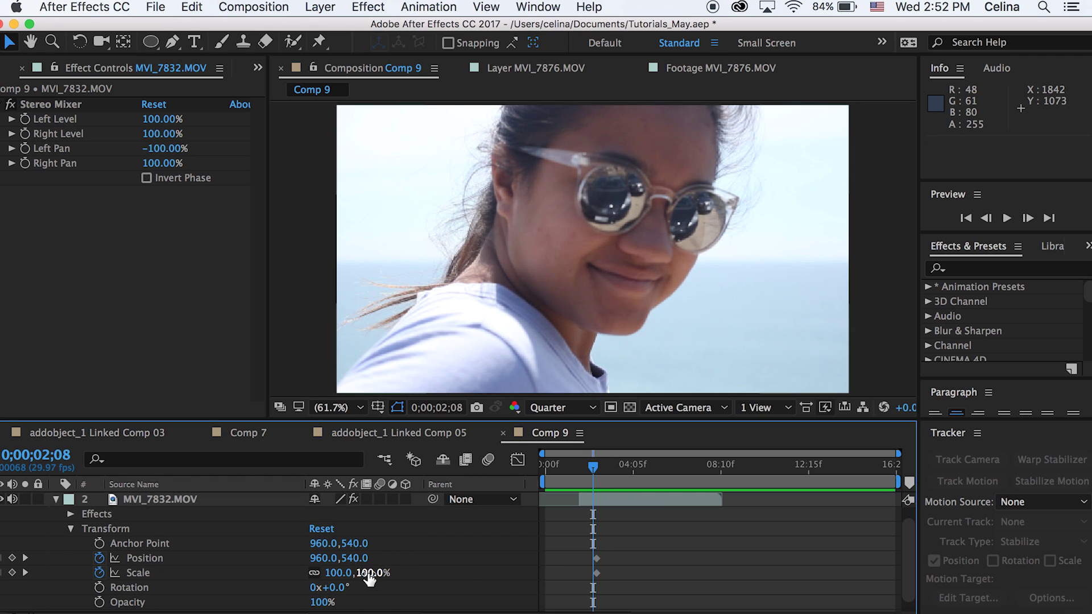
pyautogui.moveTo(372, 574); pyautogui.dragTo(563, 450)
pyautogui.moveTo(353, 559)
pyautogui.mouseDown()
pyautogui.moveTo(547, 500)
pyautogui.moveTo(501, 613)
pyautogui.moveTo(353, 566)
pyautogui.mouseUp()
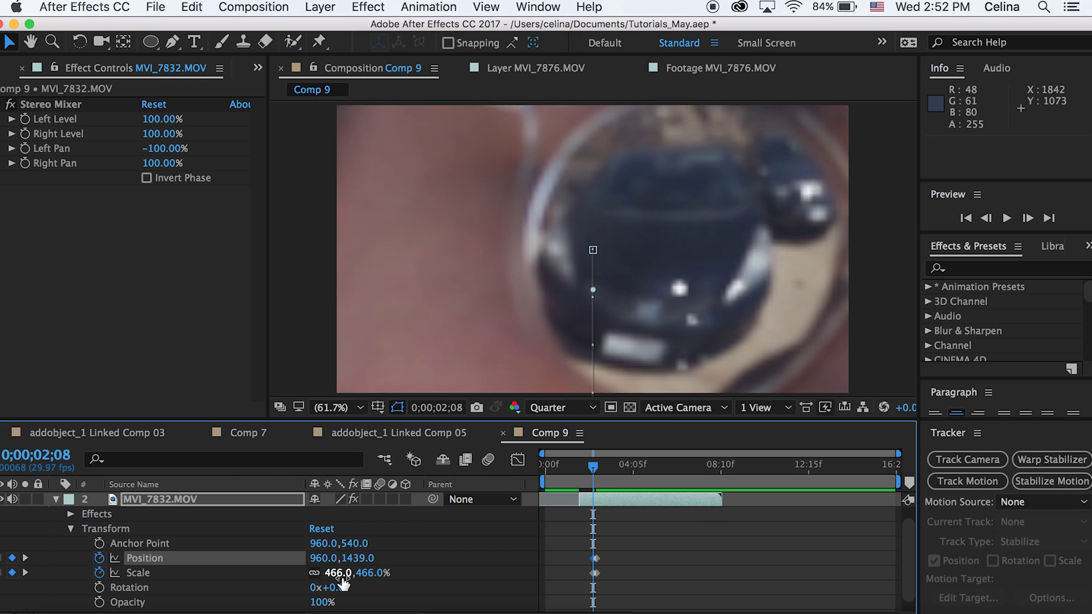
pyautogui.moveTo(337, 580); pyautogui.dragTo(404, 535)
pyautogui.moveTo(321, 558); pyautogui.dragTo(202, 569)
pyautogui.moveTo(336, 576); pyautogui.dragTo(314, 554)
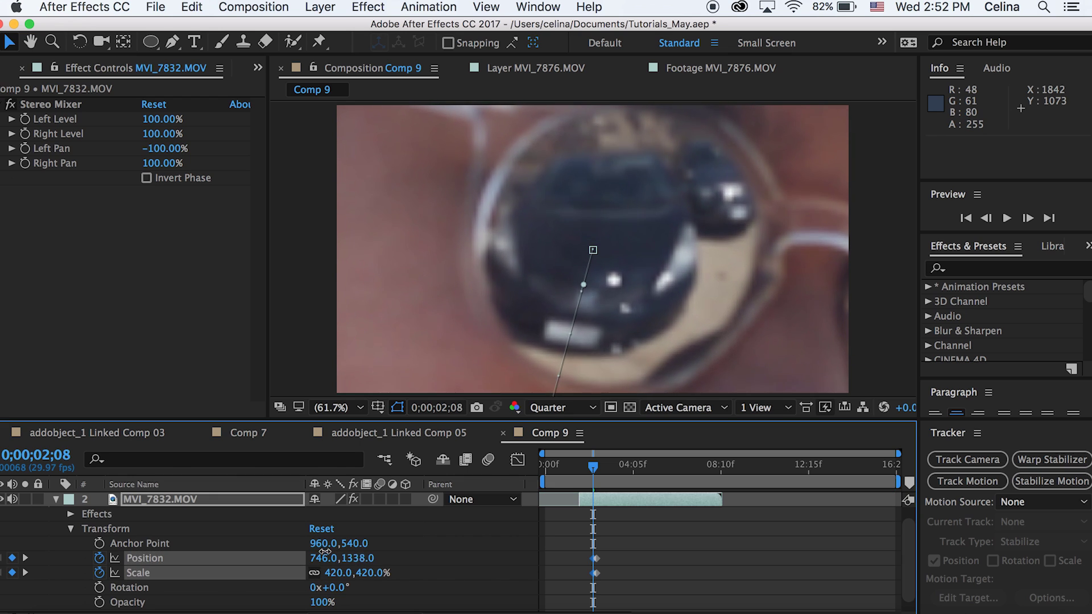
pyautogui.click(650, 550)
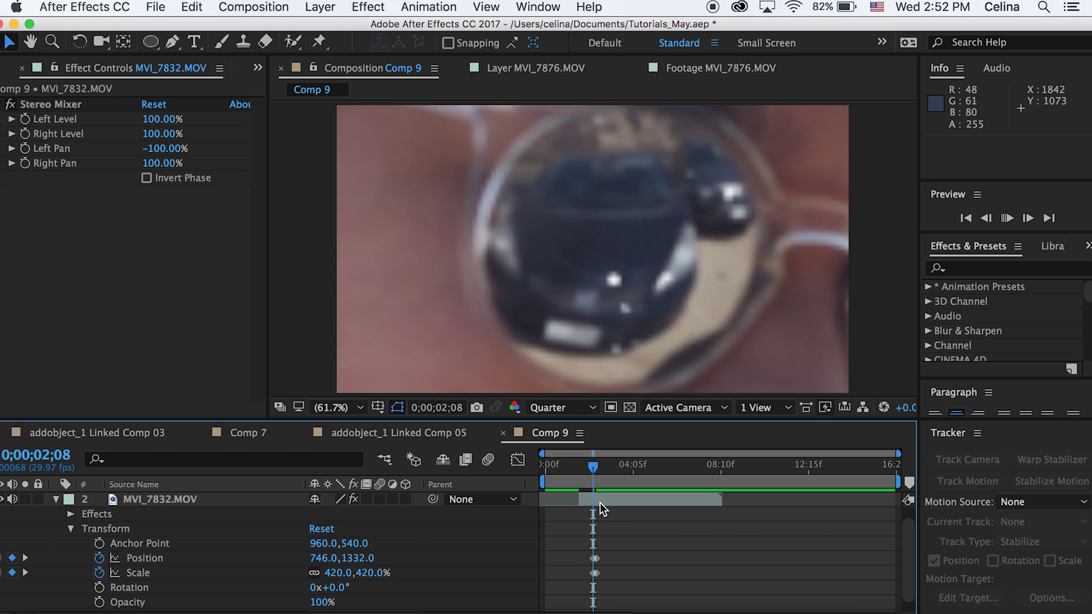
# Step: Play back the zoom-out from the sunglasses lens, starting shortly before the keyframes
pyautogui.press('space')
pyautogui.click(582, 468)
pyautogui.press('space')
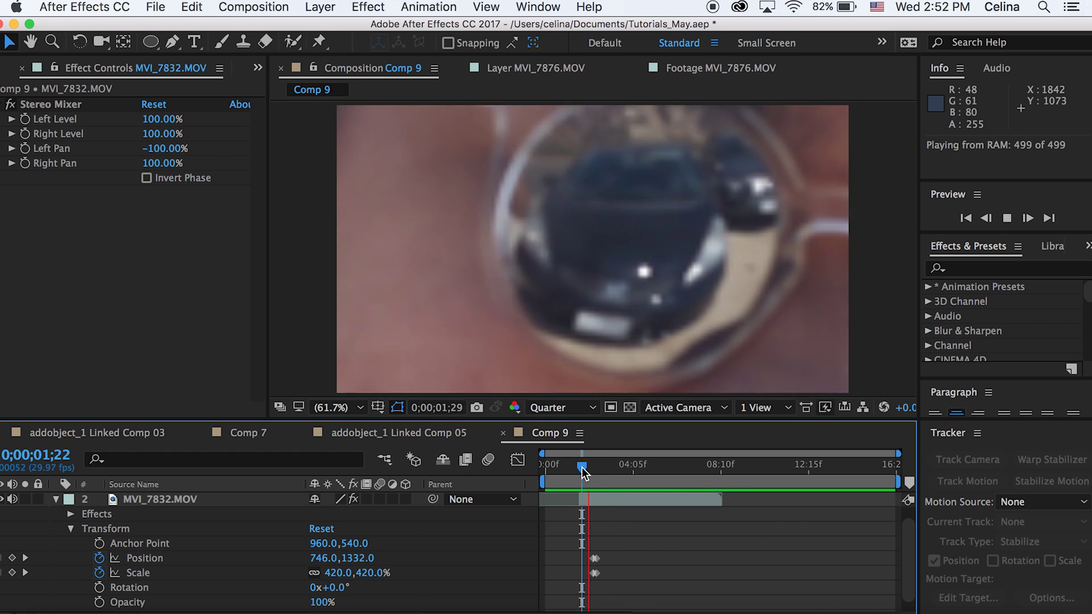
pyautogui.click(572, 467)
pyautogui.press('space')
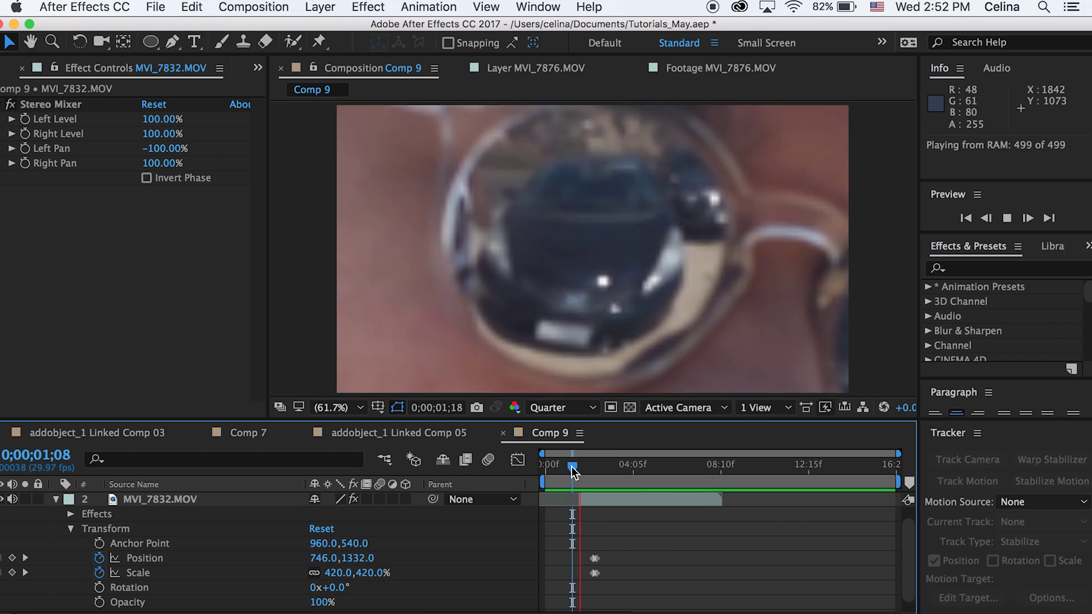
pyautogui.press('space')
pyautogui.scroll(1, 28, 509)
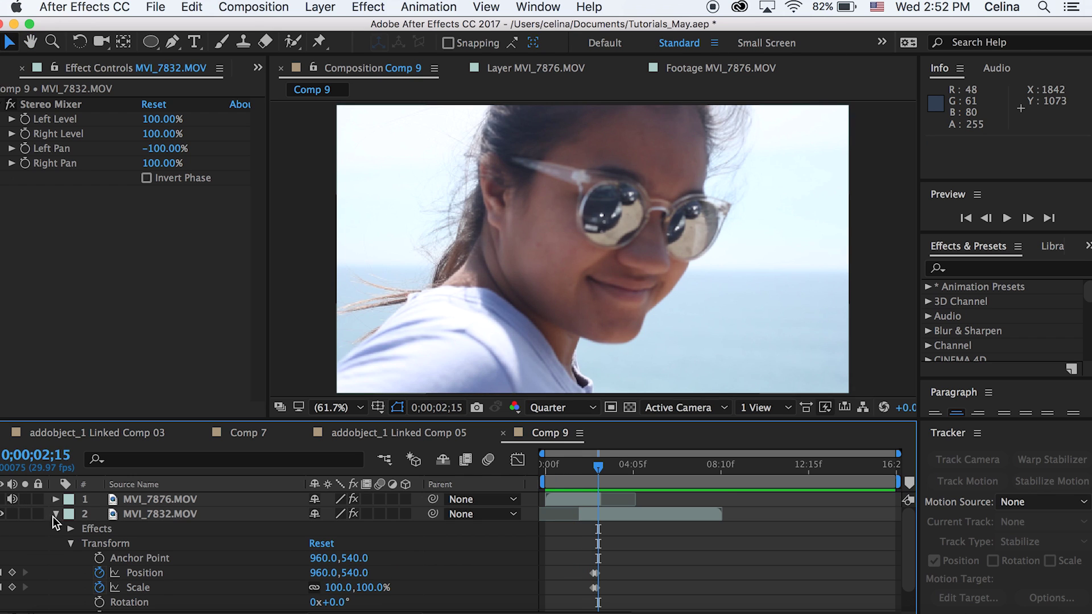
# Step: Collapse the MVI_7832.MOV properties, replay the zoom-out and place the current time at 0;00;01;19
pyautogui.click(55, 514)
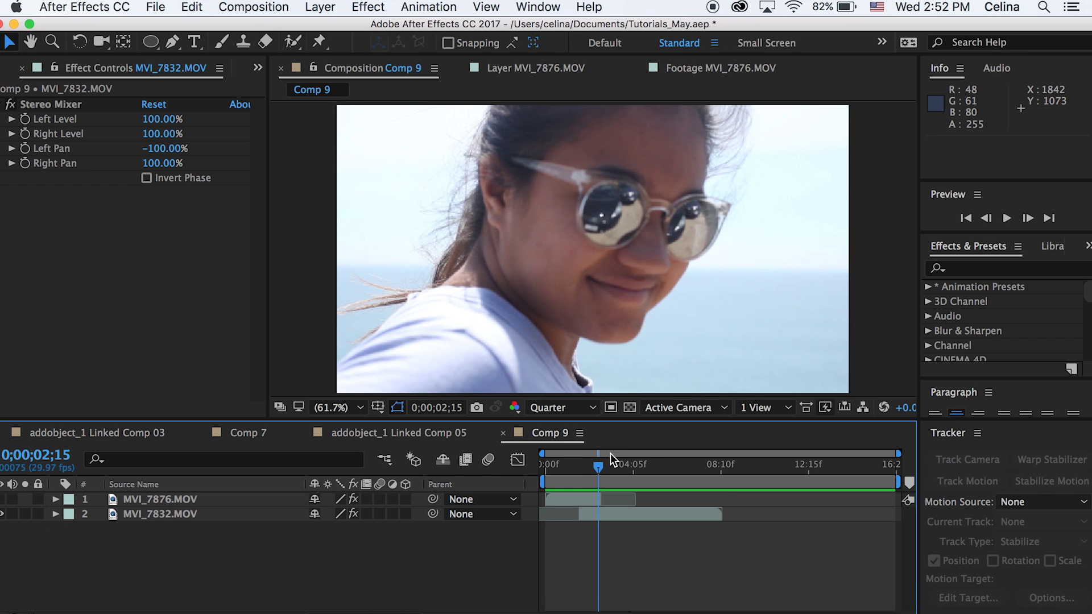
pyautogui.click(582, 475)
pyautogui.press('space')
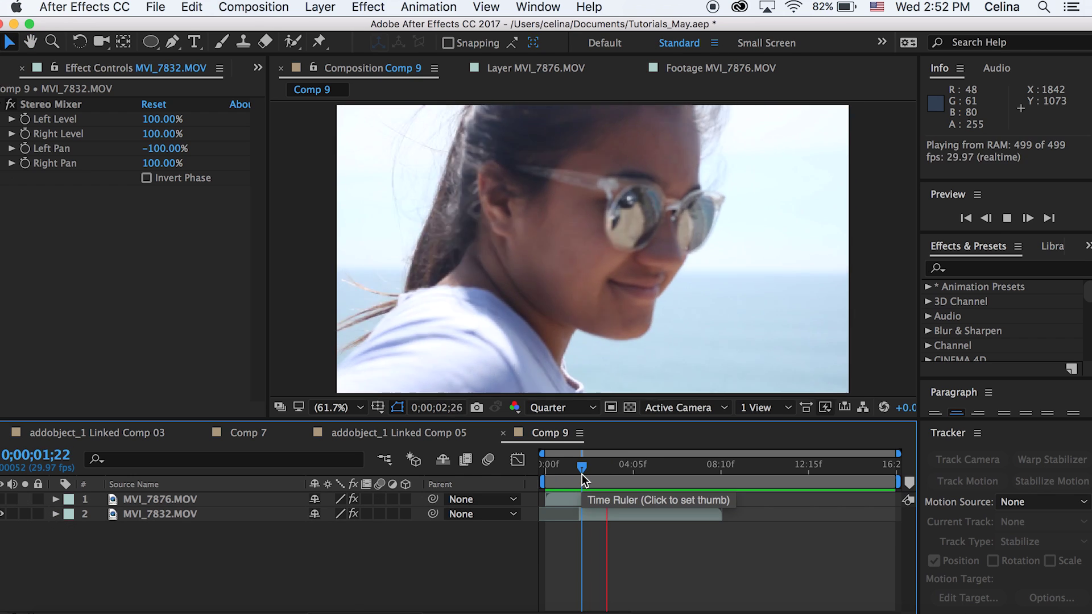
pyautogui.click(570, 474)
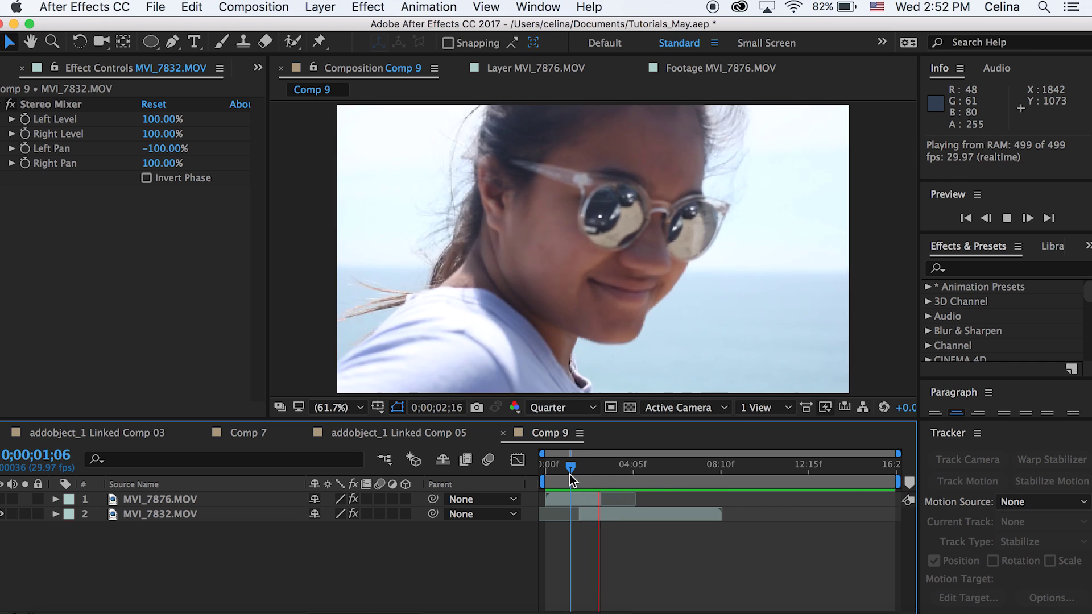
pyautogui.moveTo(575, 474); pyautogui.dragTo(581, 474)
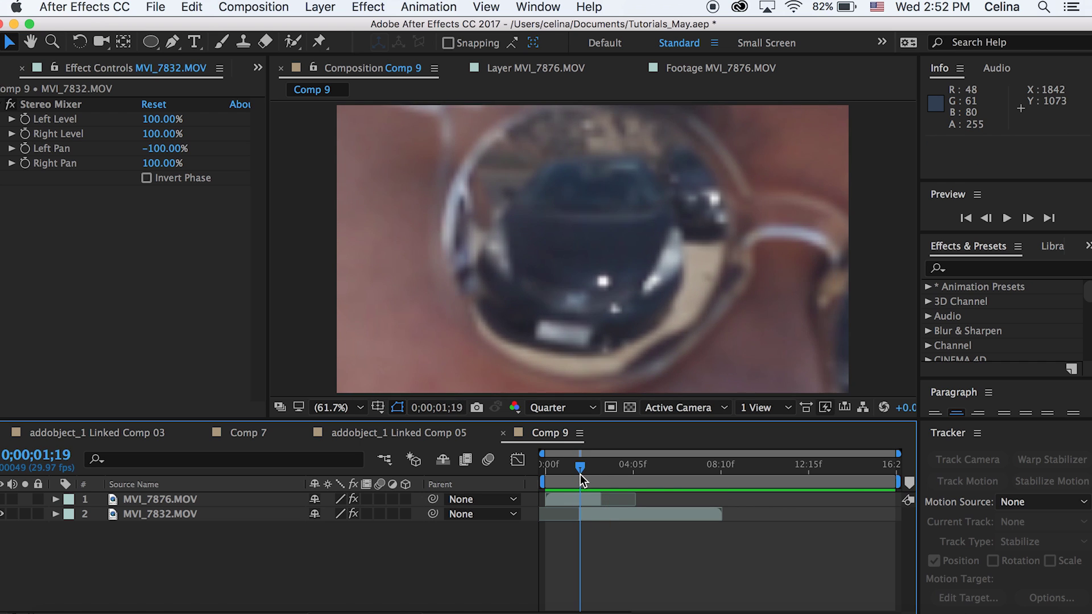
# Step: Show MVI_7876.MOV again and draw an elliptical mask about 900 by 825 px around the seated skater
pyautogui.click(582, 500)
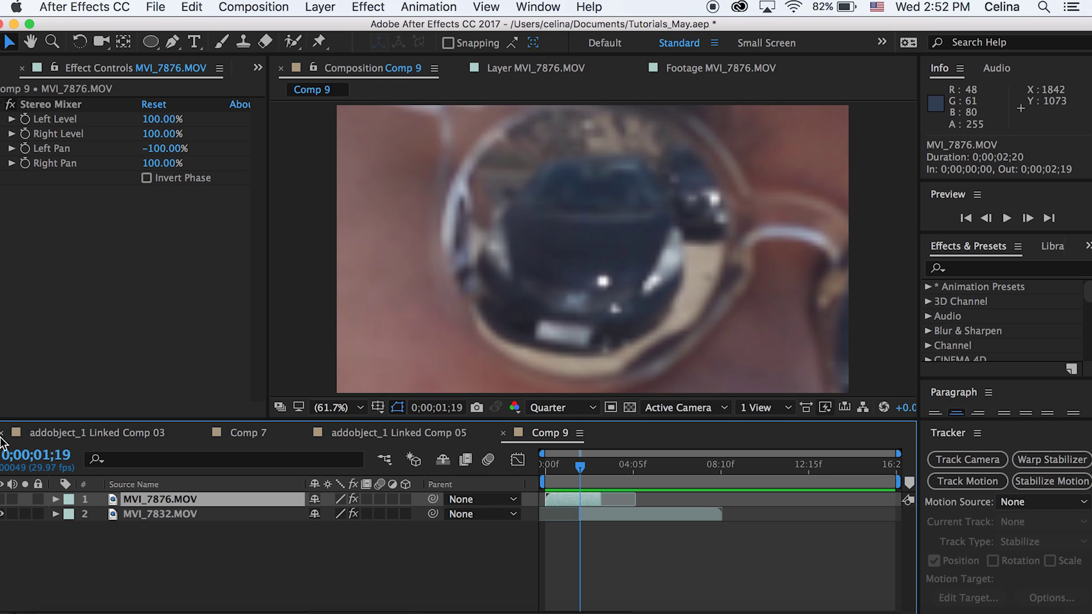
pyautogui.click(3, 499)
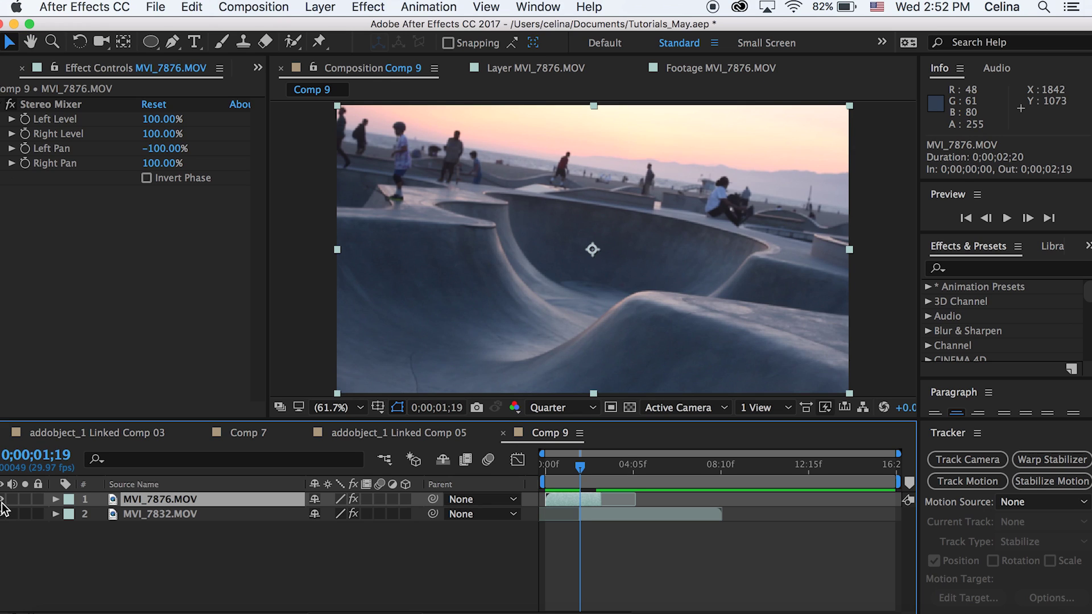
pyautogui.click(150, 43)
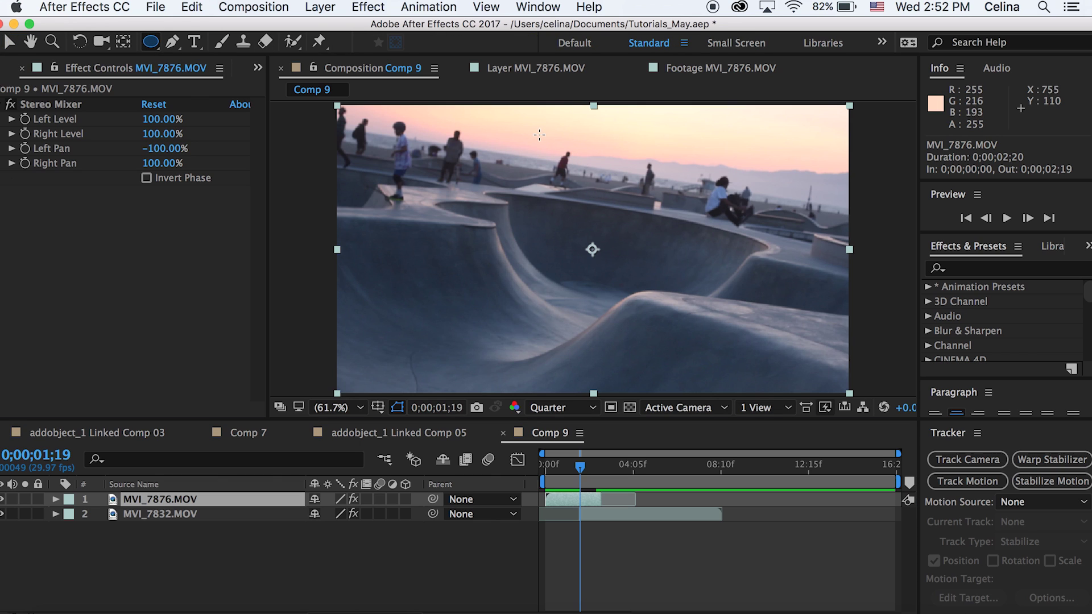
pyautogui.moveTo(517, 142); pyautogui.dragTo(776, 376)
pyautogui.press('super+z')
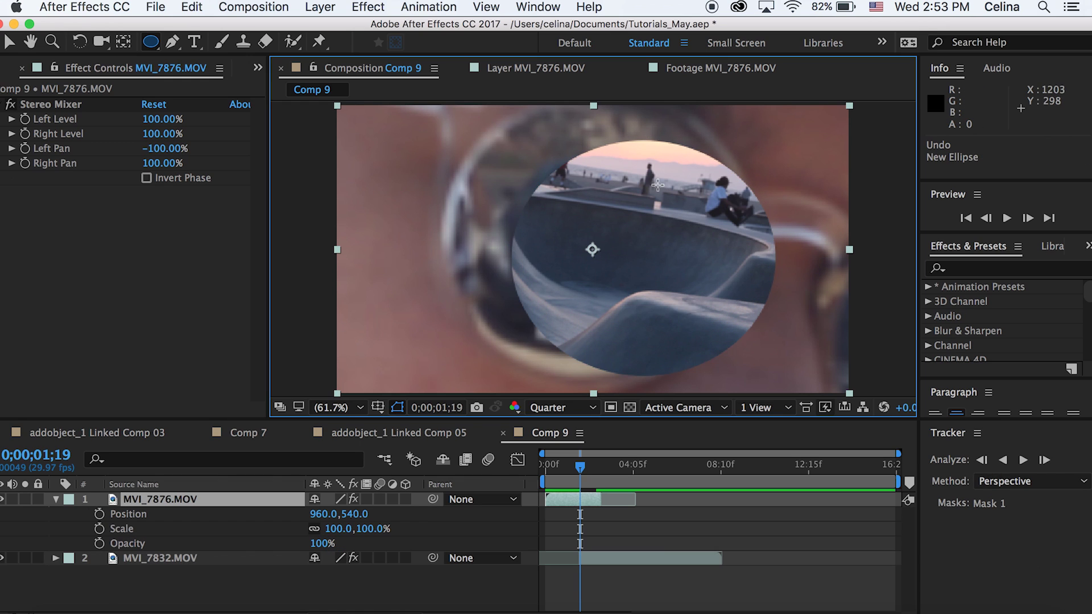
pyautogui.moveTo(585, 144); pyautogui.dragTo(824, 363)
pyautogui.click(9, 43)
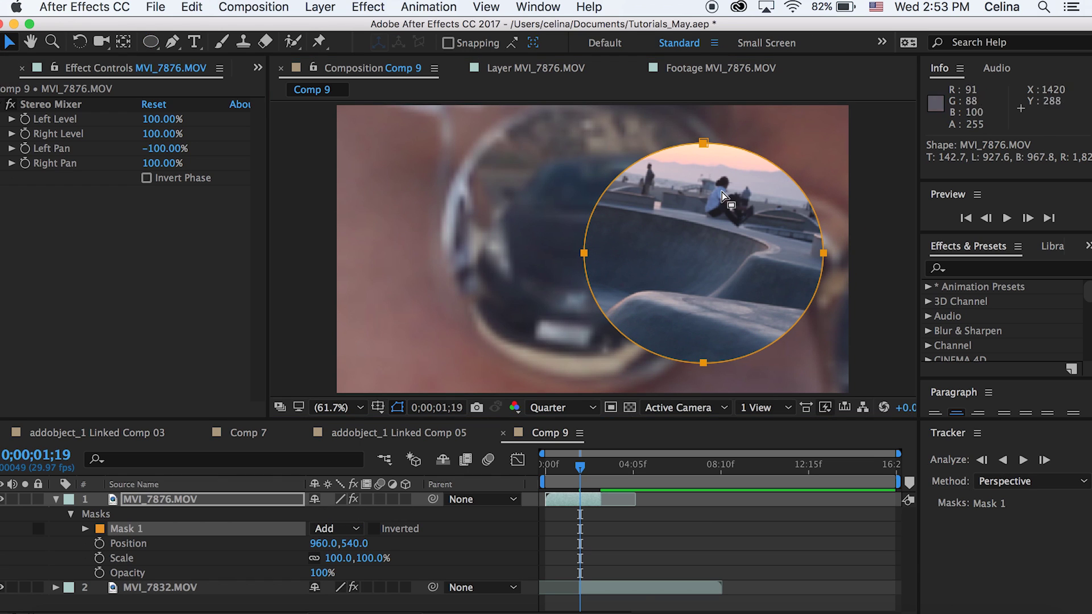
# Step: Fit the masked skatepark clip over the sunglasses lens at position 480, 475.1 and scale 116.1, 119.0%
pyautogui.doubleClick(727, 242)
pyautogui.moveTo(701, 228); pyautogui.dragTo(614, 211)
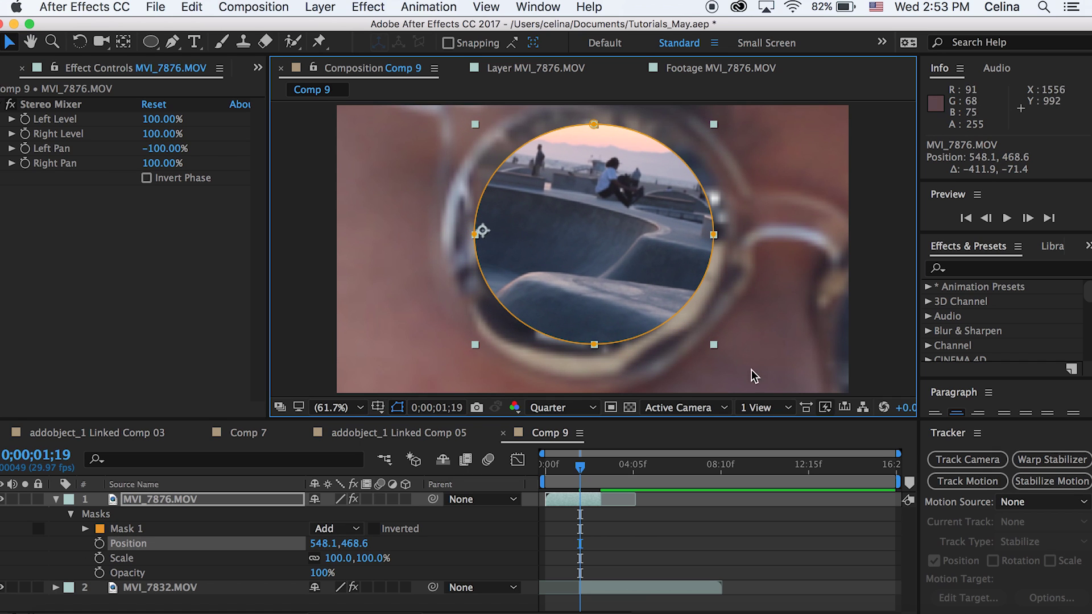
pyautogui.moveTo(714, 345); pyautogui.dragTo(755, 373)
pyautogui.moveTo(685, 268); pyautogui.dragTo(682, 277)
pyautogui.moveTo(737, 379); pyautogui.dragTo(739, 375)
pyautogui.moveTo(656, 263); pyautogui.dragTo(654, 258)
# Step: Nudge the lowest point of the ellipse mask down six increments to follow the lens rim
pyautogui.click(733, 237)
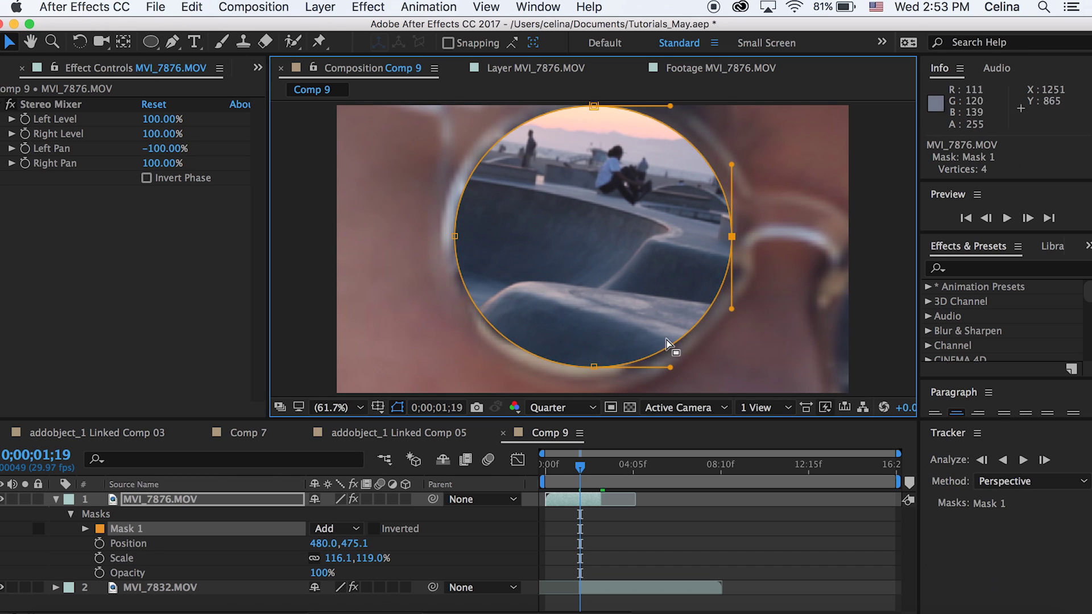
pyautogui.click(593, 367)
pyautogui.press('Down')
pyautogui.press('Down')
pyautogui.press('Down')
pyautogui.press('Down')
pyautogui.press('Down')
pyautogui.press('Down')
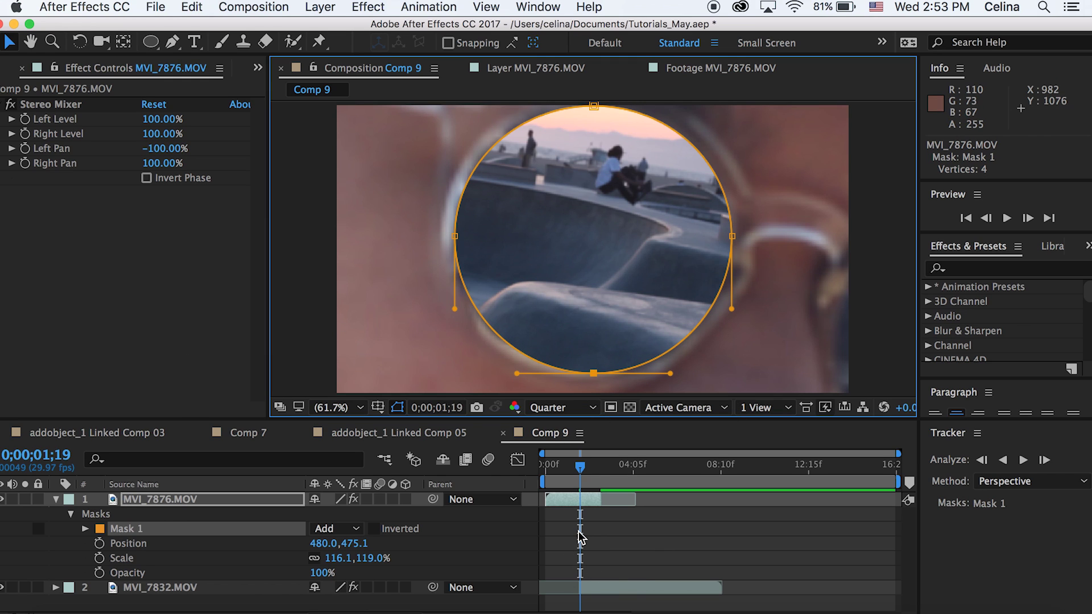
# Step: Enlarge the masked skatepark clip to a scale of 119.9, 121.9% to cover the lens
pyautogui.doubleClick(661, 276)
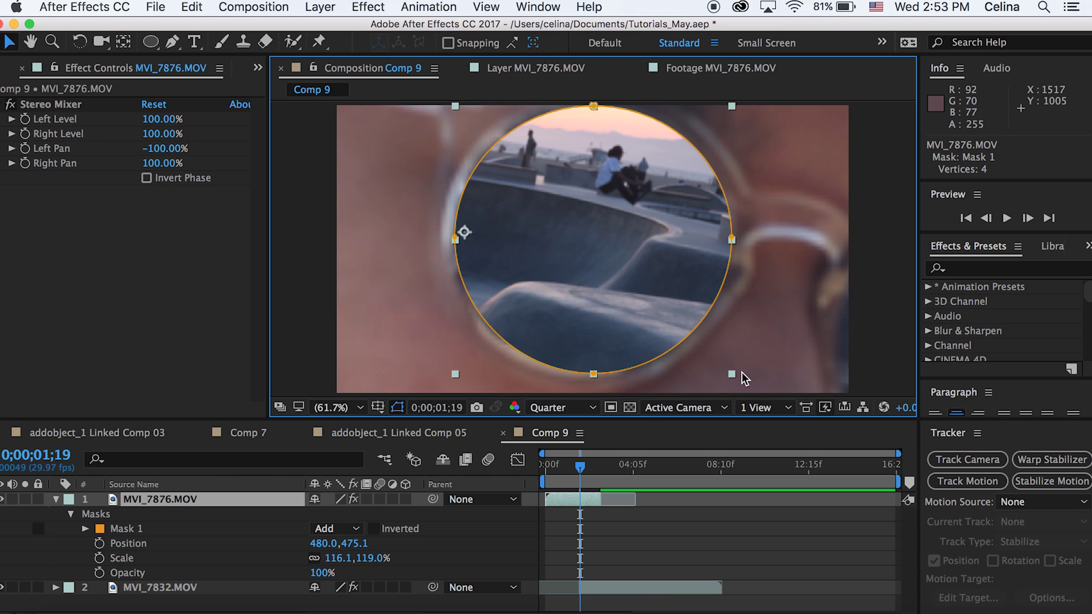
pyautogui.moveTo(733, 378); pyautogui.dragTo(742, 378)
pyautogui.moveTo(674, 260); pyautogui.dragTo(670, 258)
pyautogui.press('super+z')
pyautogui.moveTo(322, 572)
pyautogui.mouseDown()
pyautogui.moveTo(245, 591)
pyautogui.moveTo(314, 574)
pyautogui.mouseUp()
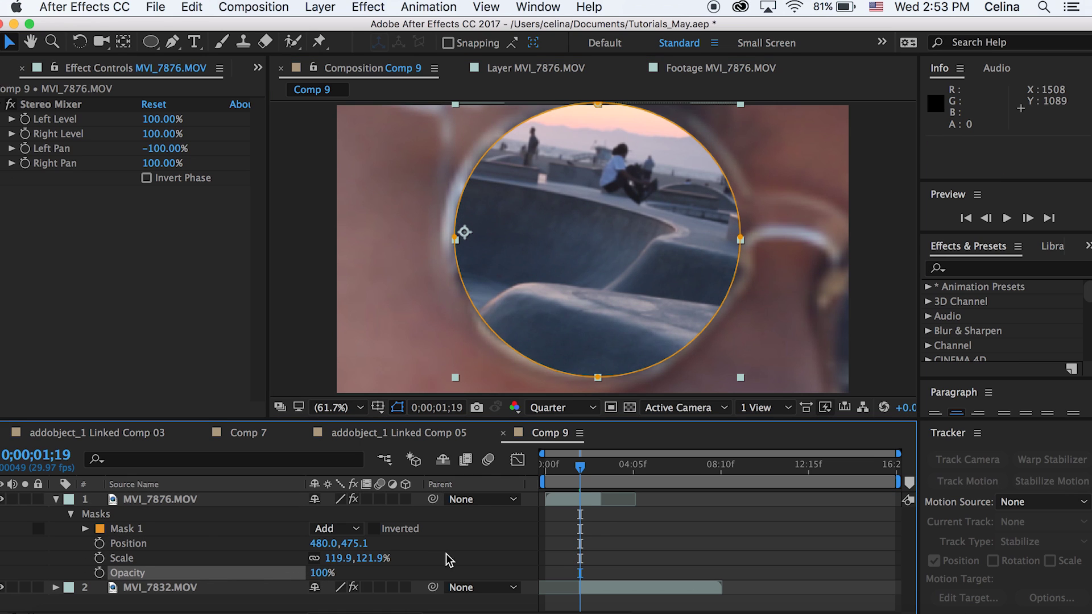
# Step: Set the Mask Feather of Mask 1 on MVI_7876.MOV to 47 pixels
pyautogui.click(159, 499)
pyautogui.click(126, 529)
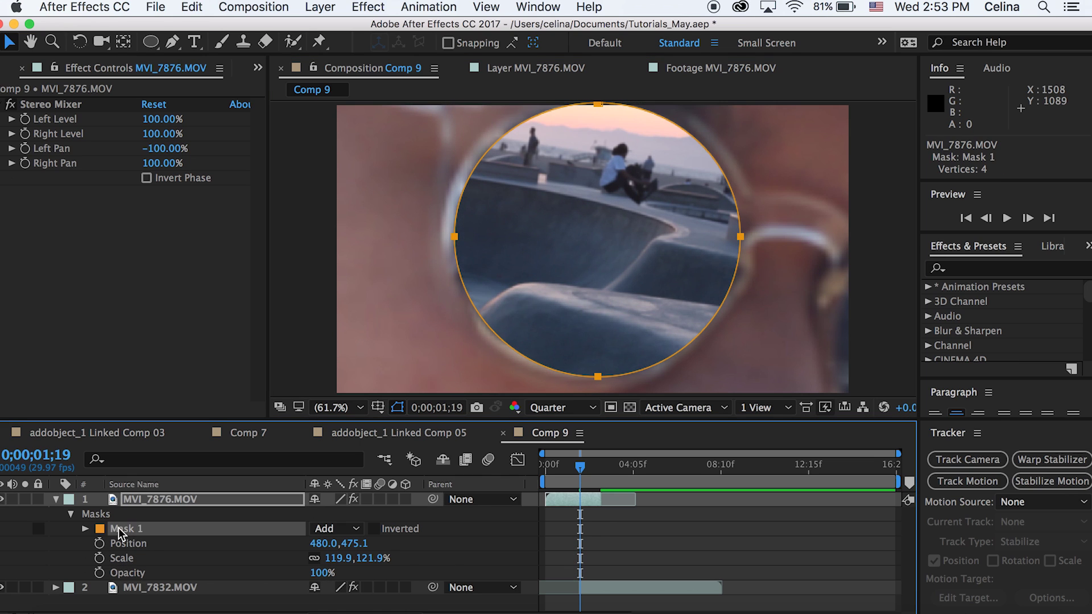
pyautogui.click(84, 529)
pyautogui.moveTo(347, 559); pyautogui.dragTo(387, 549)
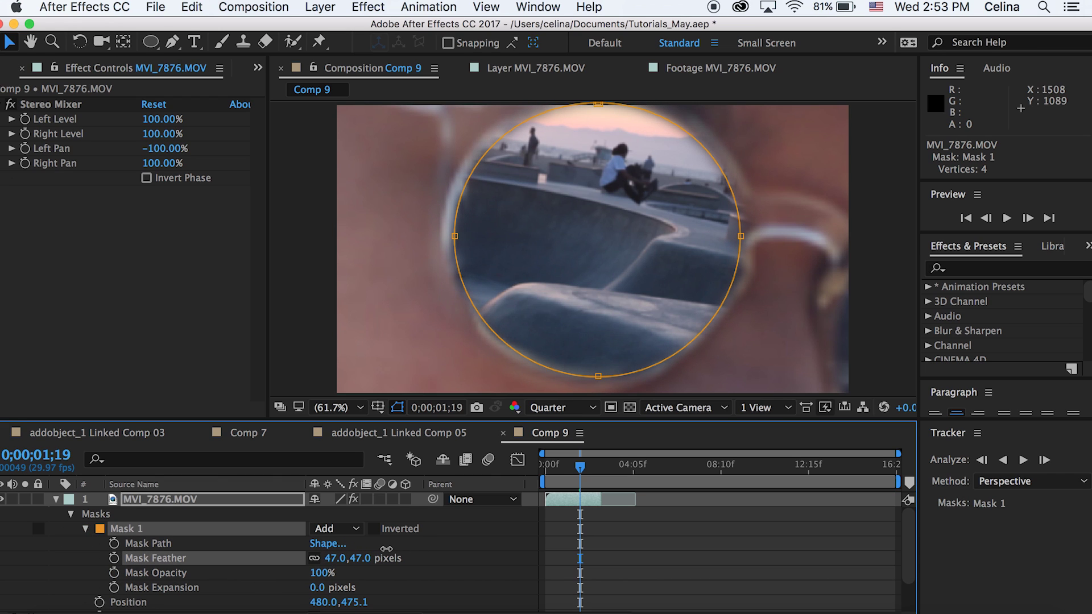
pyautogui.click(749, 555)
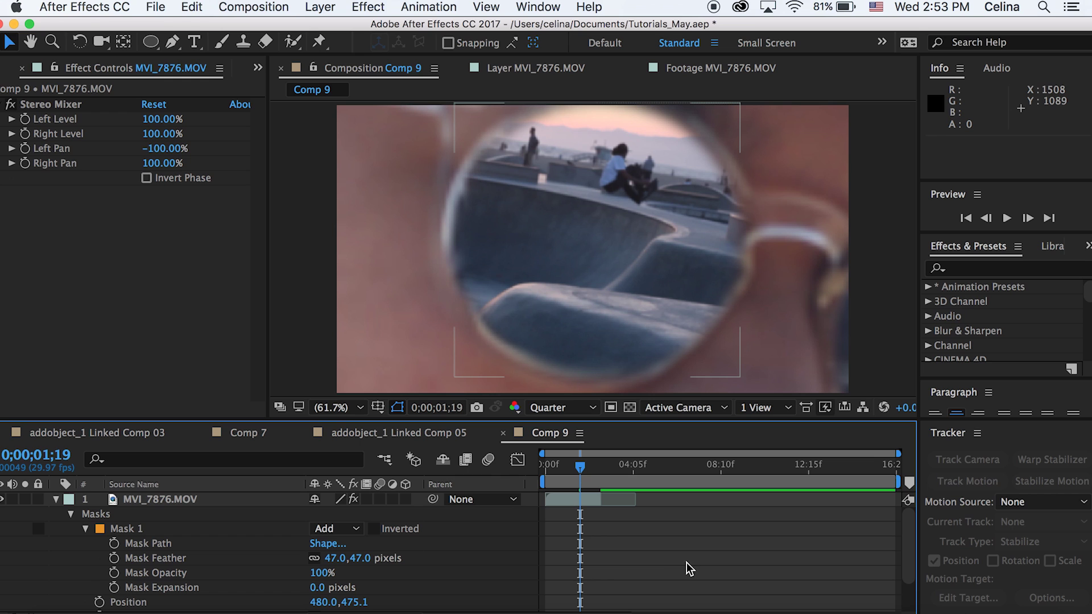
# Step: Scrub back to 0;00;01;18 and check how the feathered skatepark clip sits in the lens
pyautogui.moveTo(582, 468); pyautogui.dragTo(579, 477)
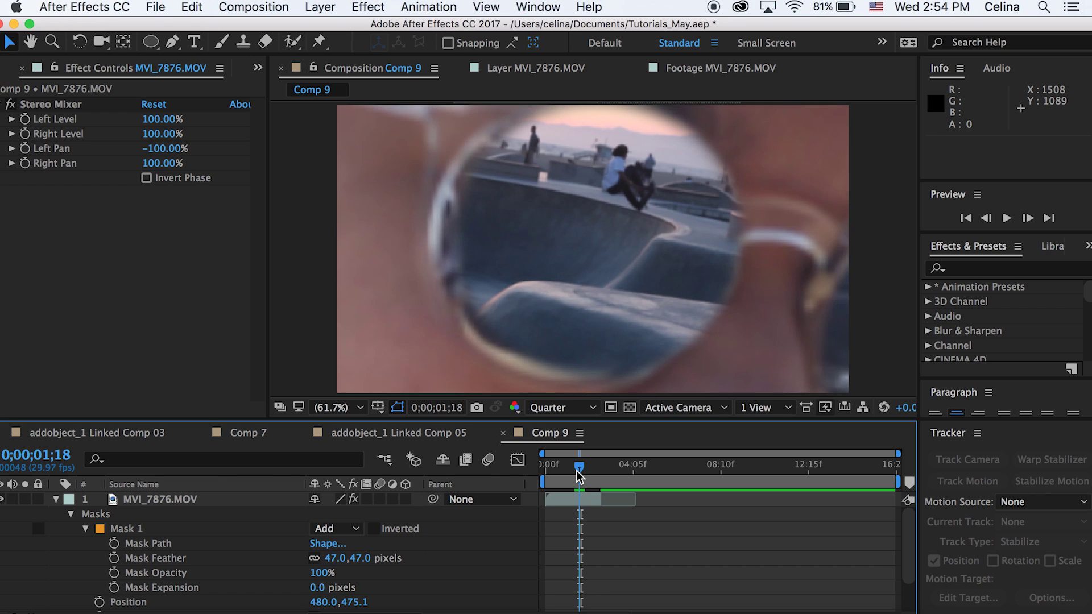
pyautogui.click(586, 505)
pyautogui.click(595, 545)
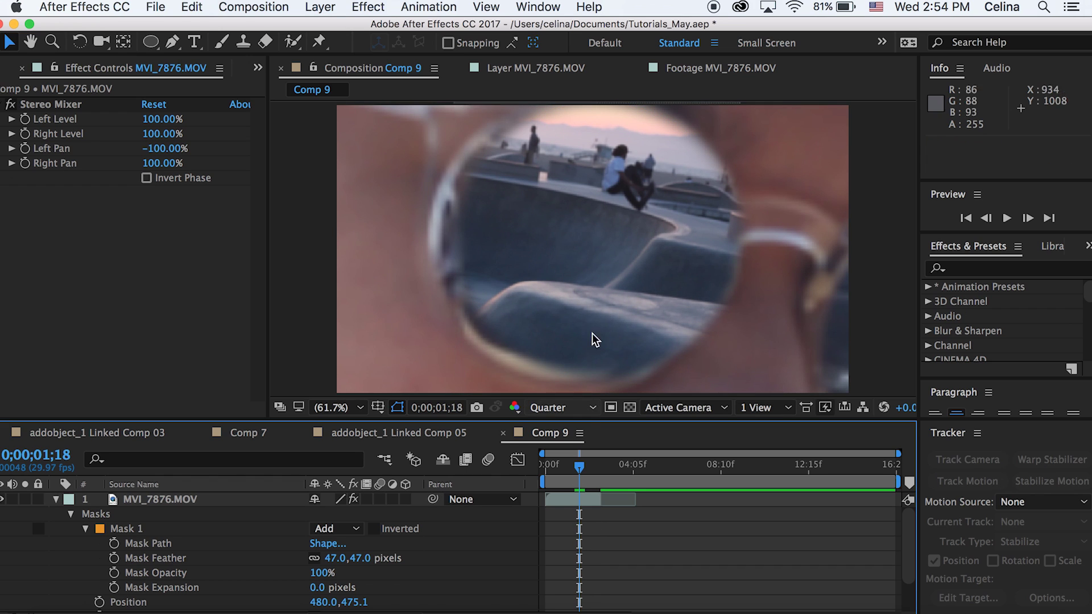
# Step: Split the MVI_7876.MOV layer at 0;00;01;19
pyautogui.click(579, 498)
pyautogui.press('pagedown')
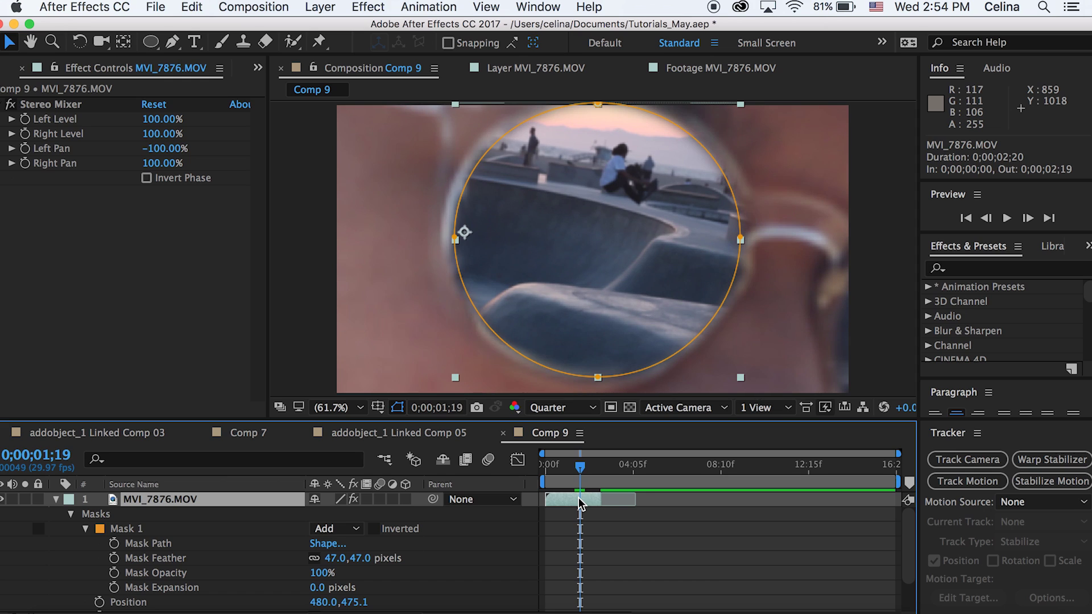
pyautogui.click(581, 509)
pyautogui.click(44, 500)
pyautogui.click(55, 500)
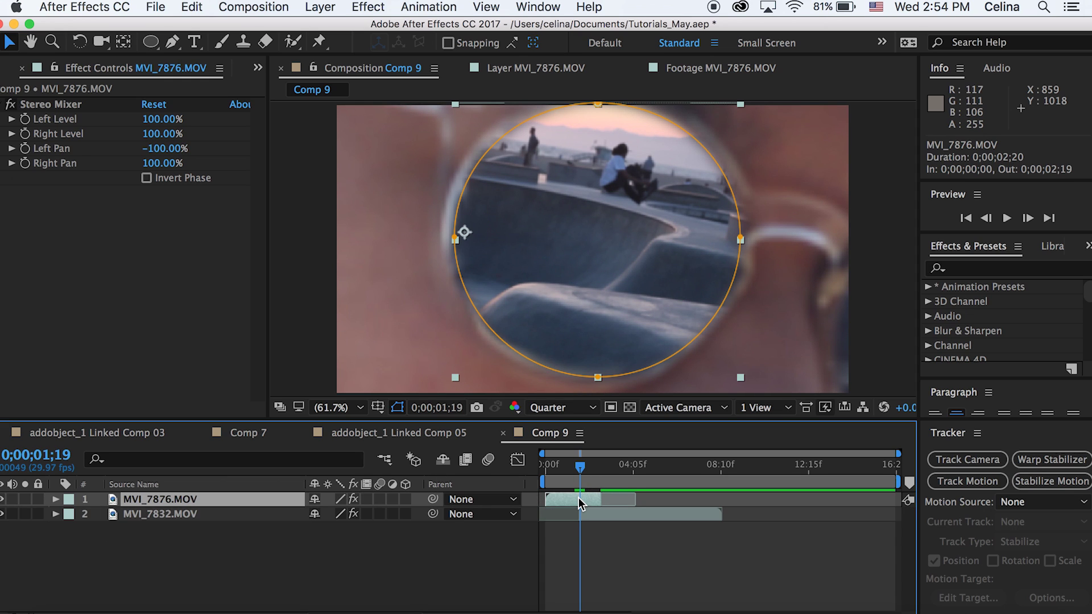
pyautogui.press('super+d')
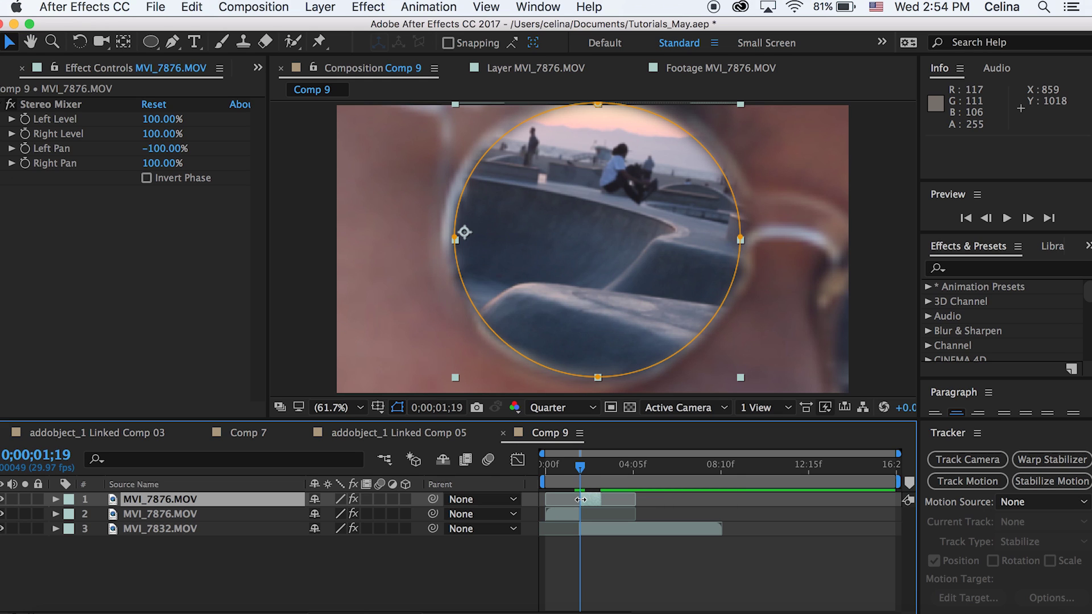
# Step: Expand the Mask 1 properties of the upper MVI_7876.MOV segment and start keyframing Mask Path at 0;00;01;19
pyautogui.click(574, 512)
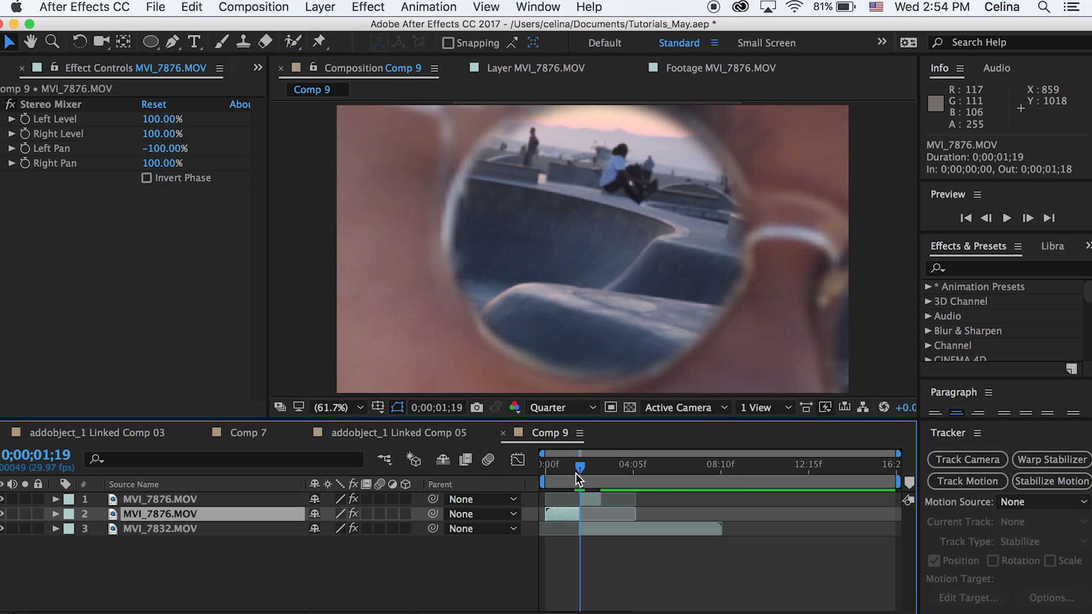
pyautogui.press('m')
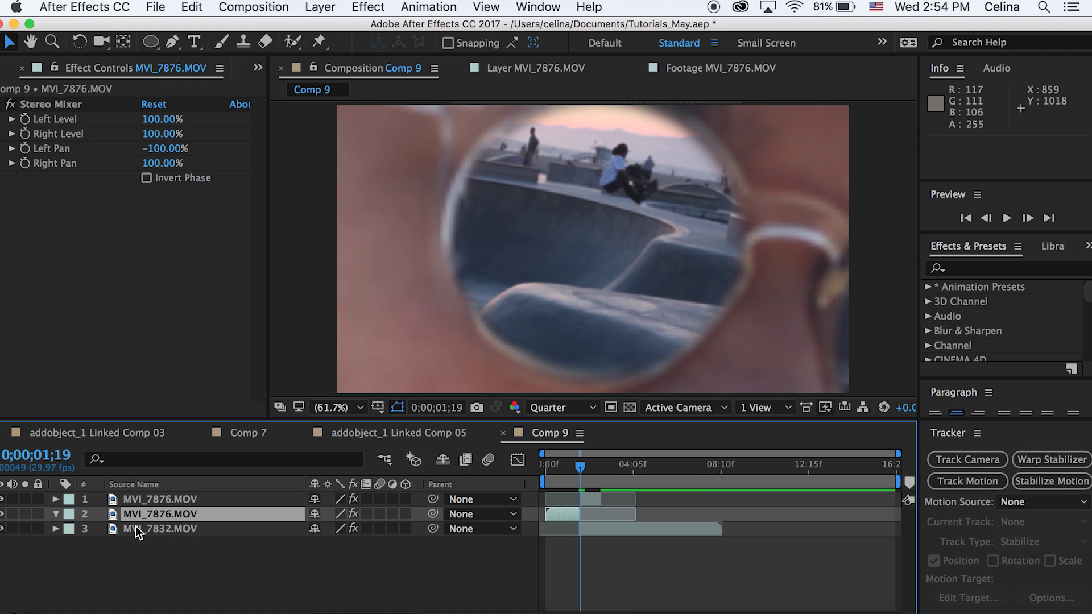
pyautogui.click(592, 499)
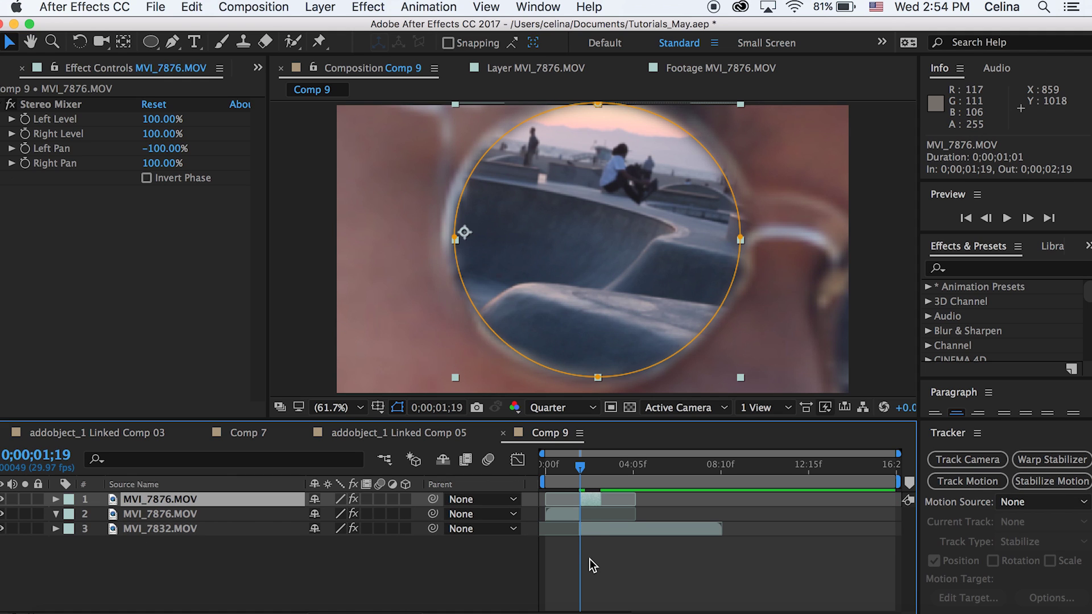
pyautogui.press('p')
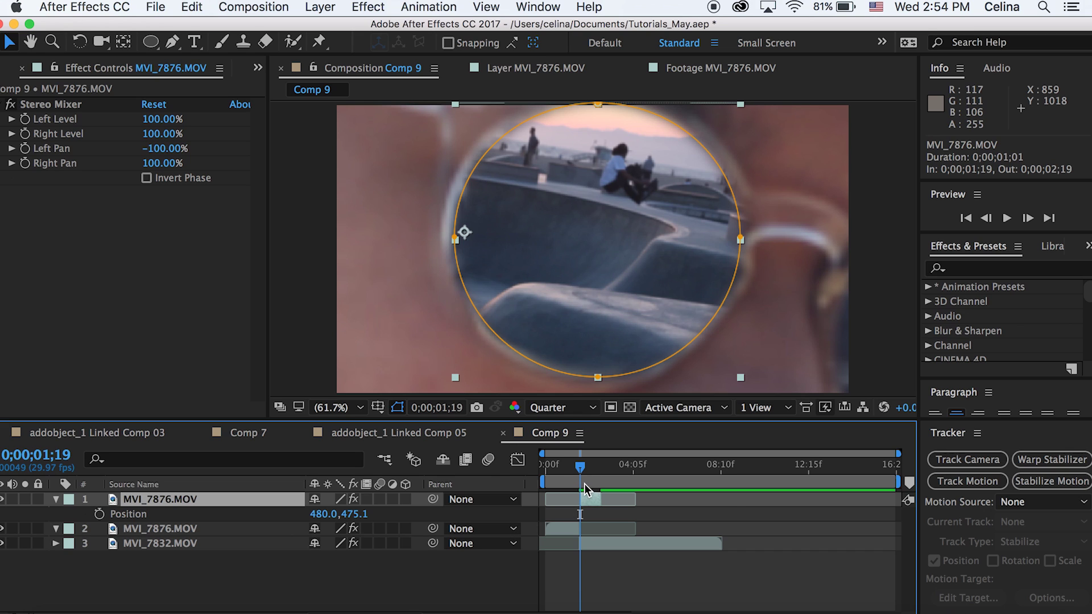
pyautogui.press('m')
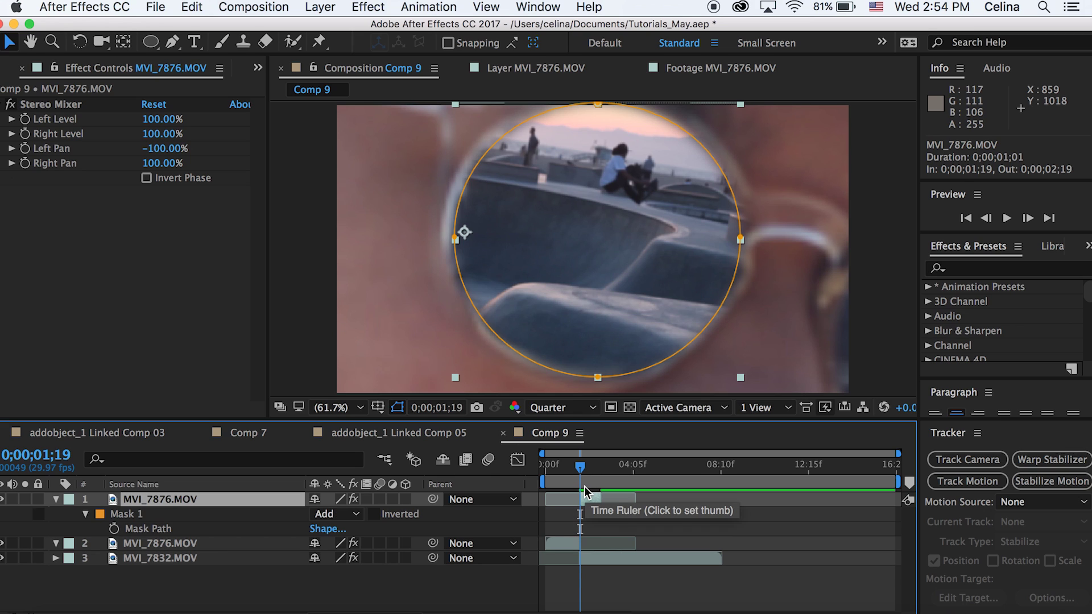
pyautogui.click(84, 514)
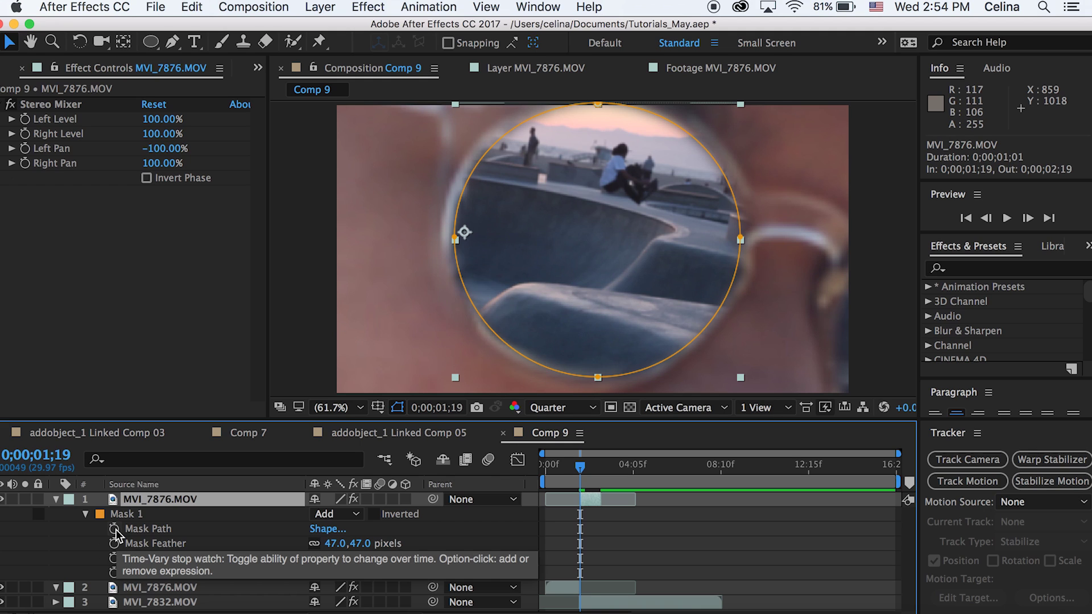
pyautogui.click(114, 529)
# Step: At 0;00;01;21, keyframe Mask Path by shifting the whole ellipse slightly right to follow the lens
pyautogui.click(589, 504)
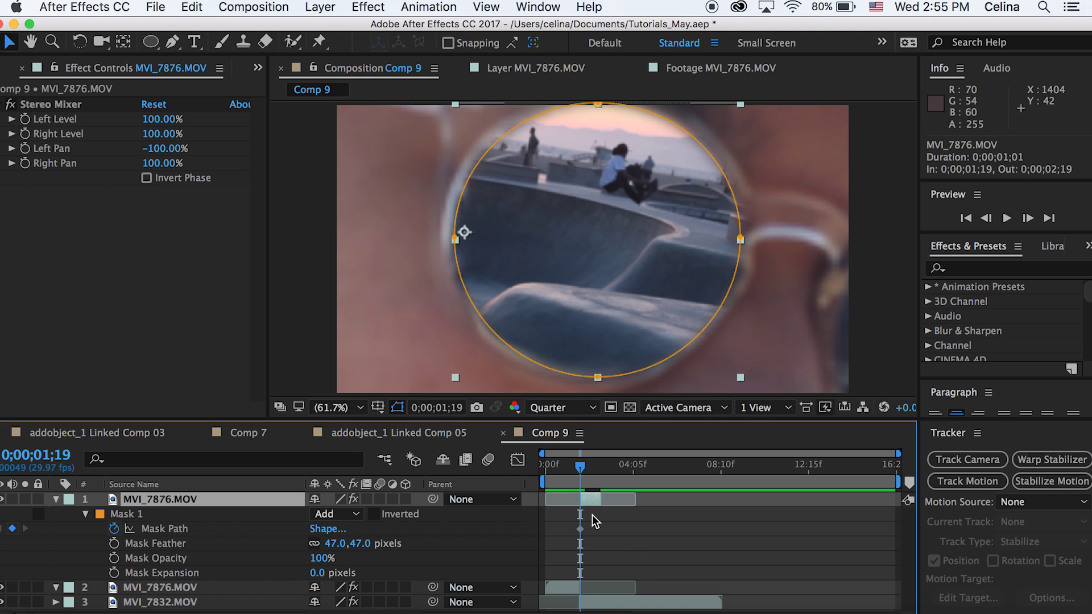
pyautogui.press('pagedown')
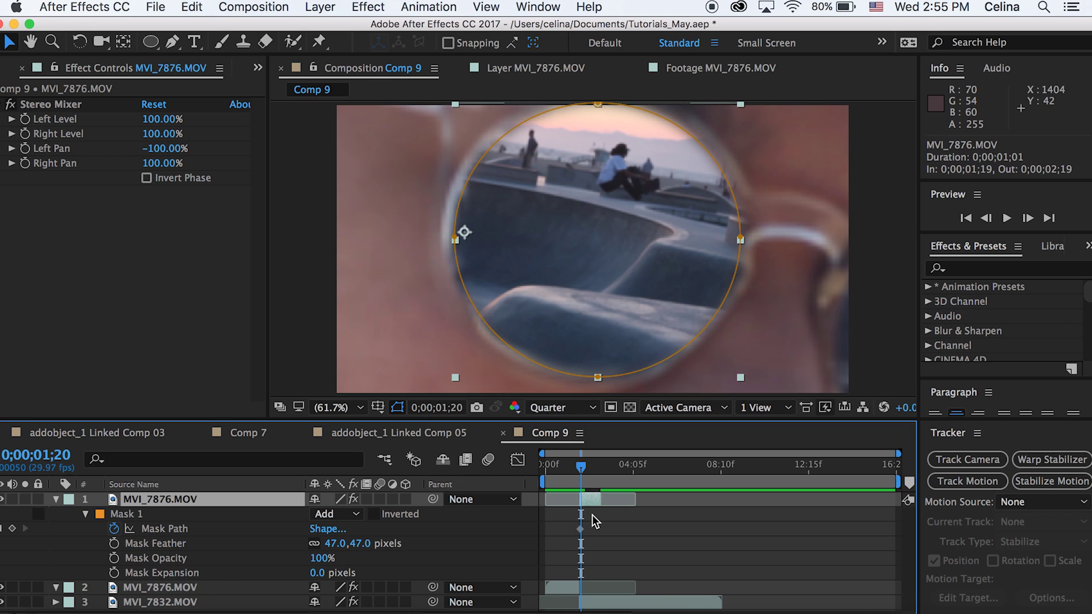
pyautogui.press('pagedown')
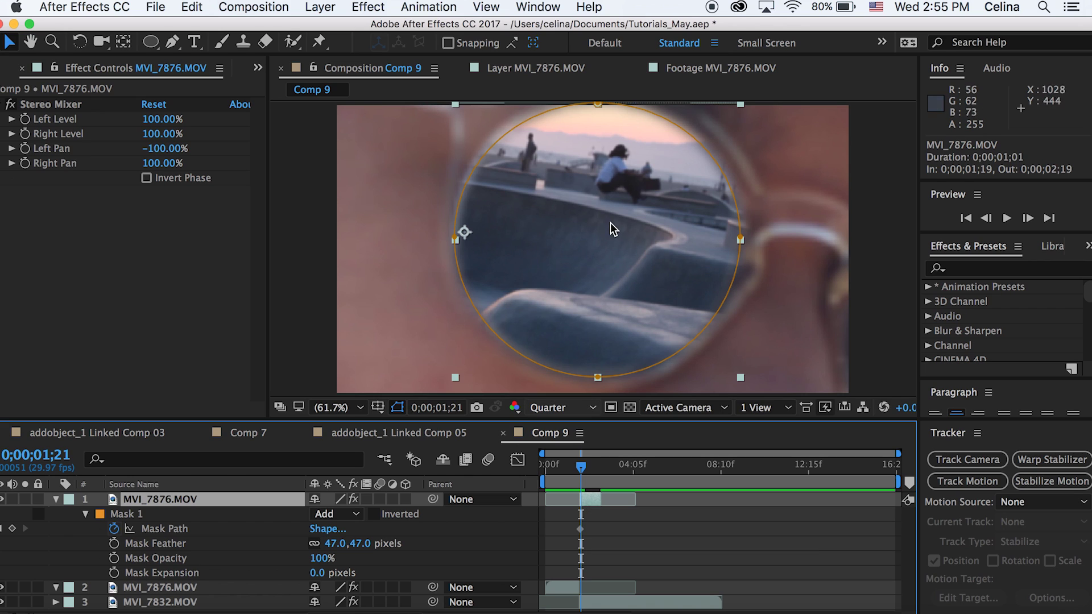
pyautogui.click(163, 529)
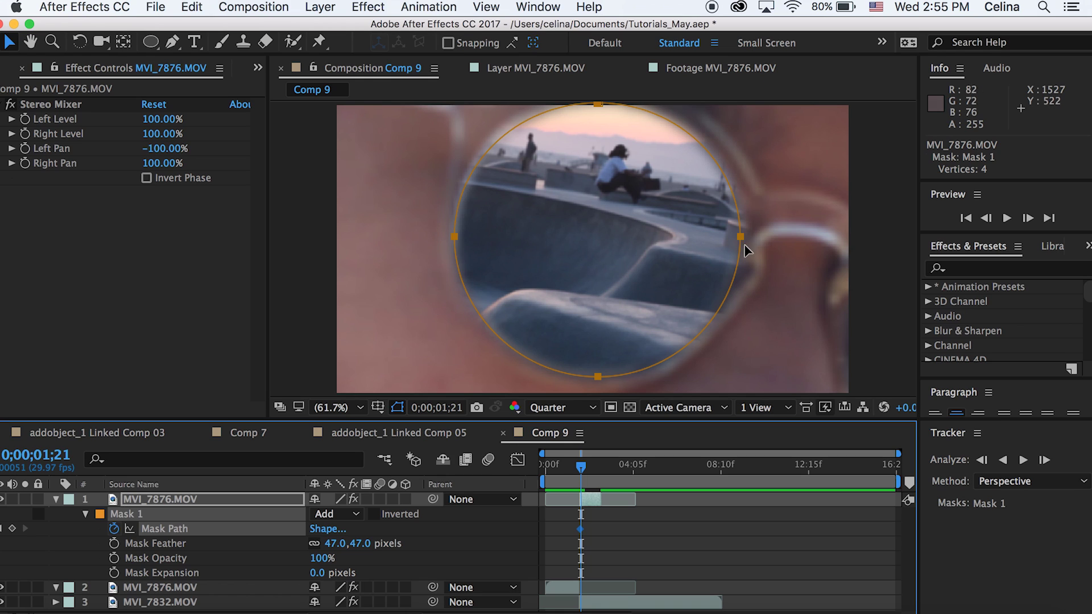
pyautogui.moveTo(741, 237); pyautogui.dragTo(752, 237)
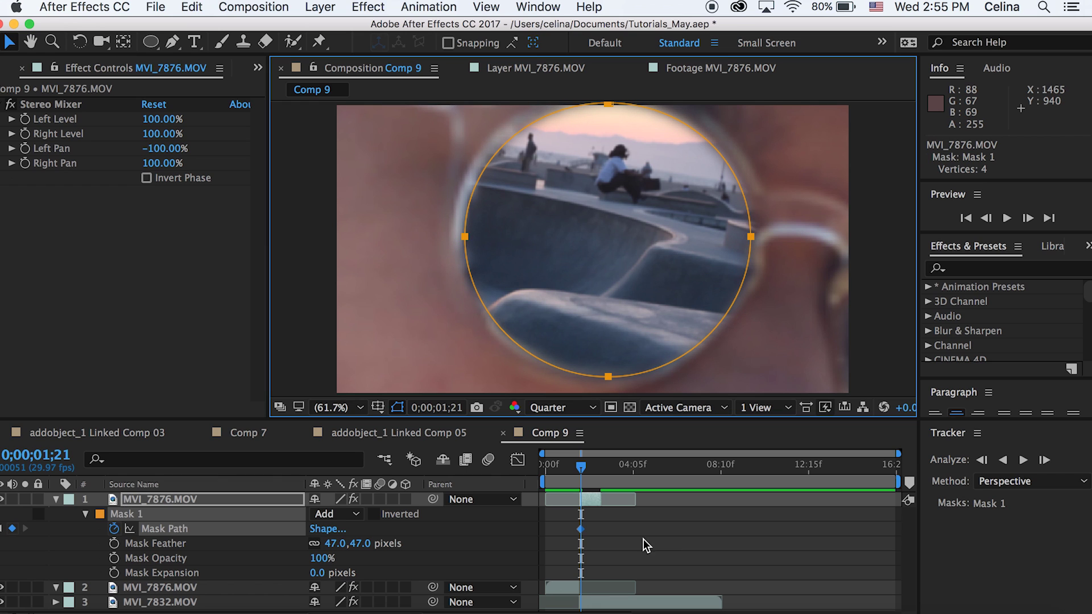
# Step: At 0;00;01;22, shift the whole ellipse mask further right onto the lens and compare it with the previous frame
pyautogui.click(593, 503)
pyautogui.press('pagedown')
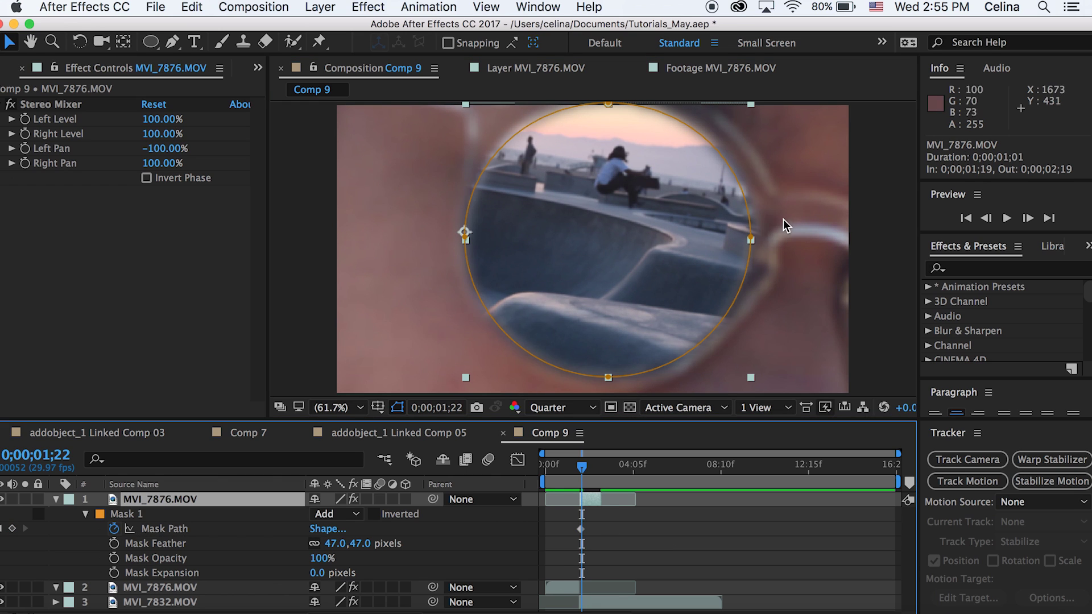
pyautogui.click(752, 236)
pyautogui.press('super+z')
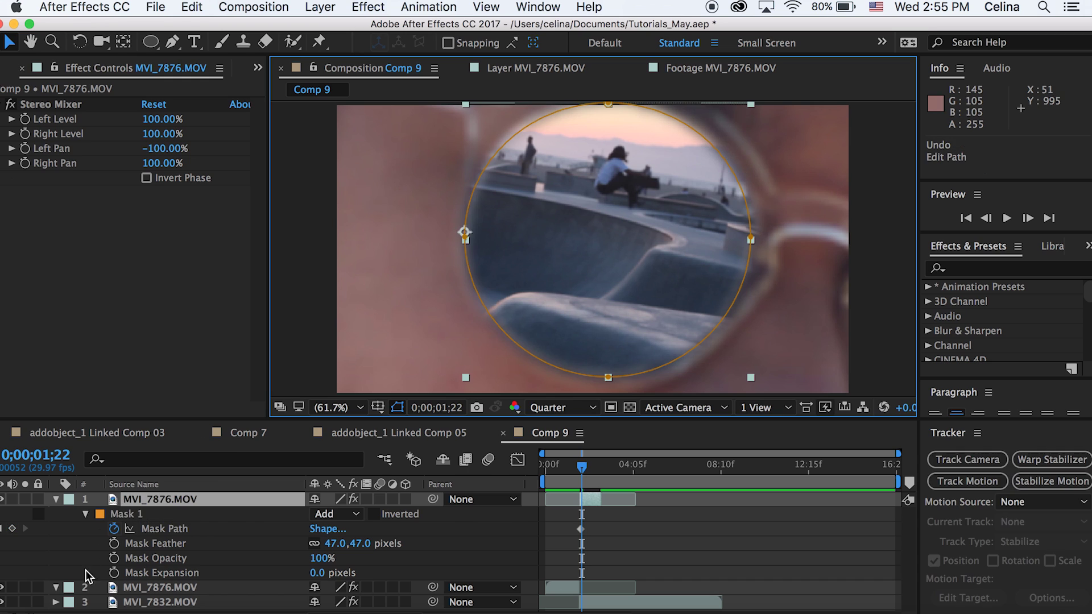
pyautogui.click(154, 531)
pyautogui.moveTo(750, 238); pyautogui.dragTo(763, 241)
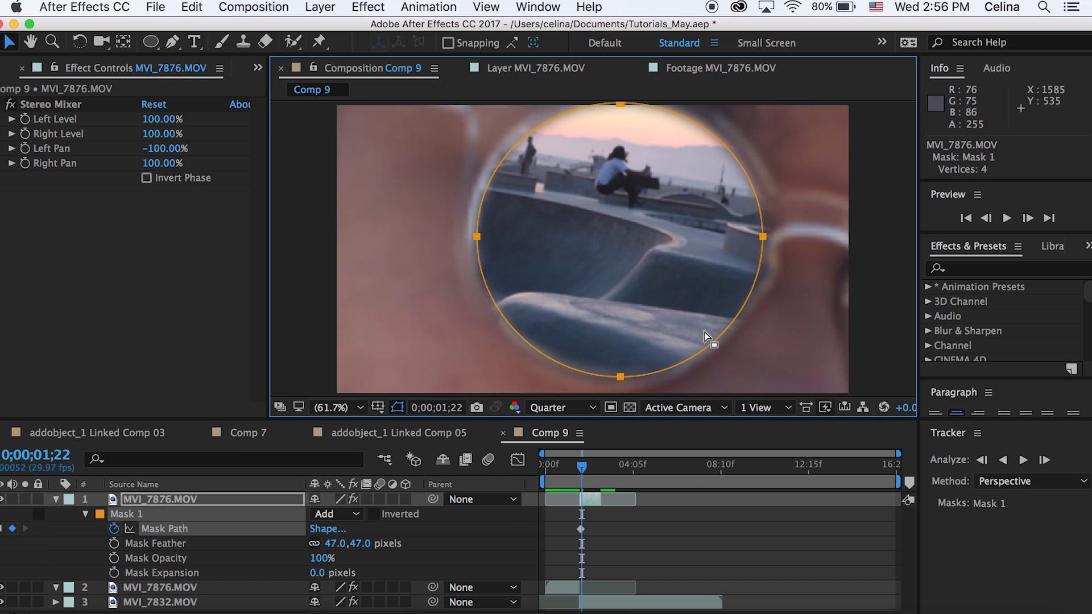
pyautogui.click(586, 483)
pyautogui.press('pageup')
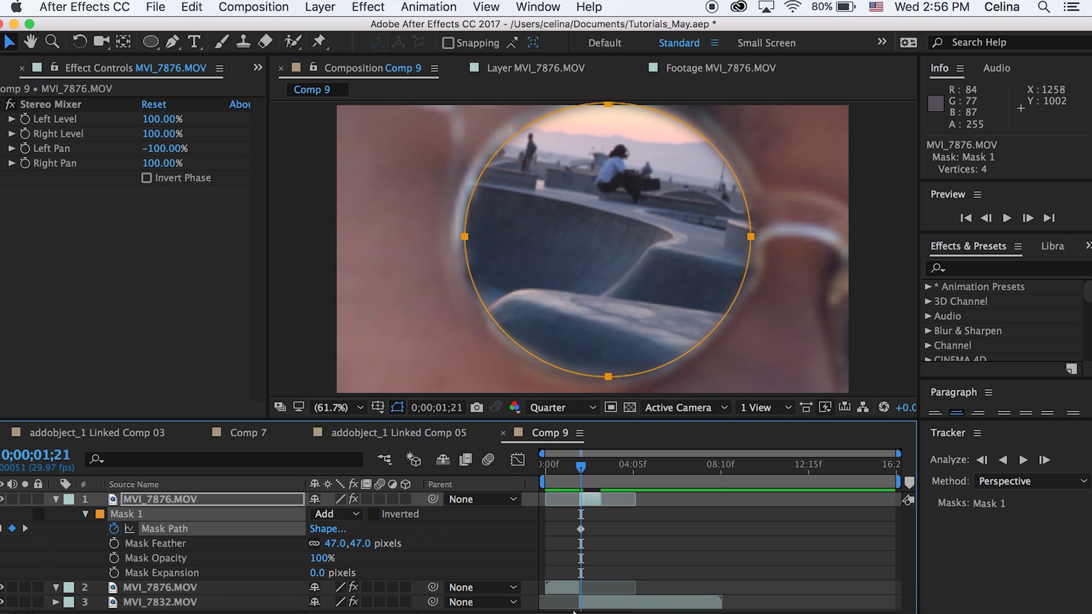
# Step: Magnify the timeline to single frames and shift the ellipse mask right onto the lens at 0;00;01;23
pyautogui.press(';')
pyautogui.press('pagedown')
pyautogui.press('pagedown')
pyautogui.moveTo(762, 238); pyautogui.dragTo(788, 237)
# Step: Check the mask's fit on the lens at 0;00;01;26 and return to the keyframe at 0;00;01;23
pyautogui.click(678, 500)
pyautogui.click(781, 468)
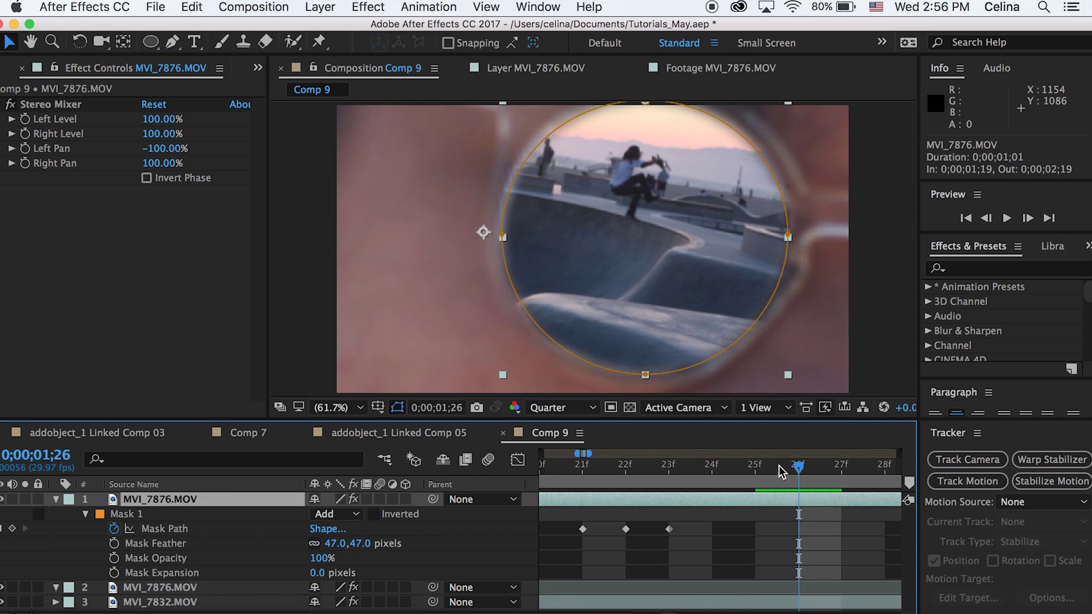
pyautogui.click(745, 546)
pyautogui.press('j')
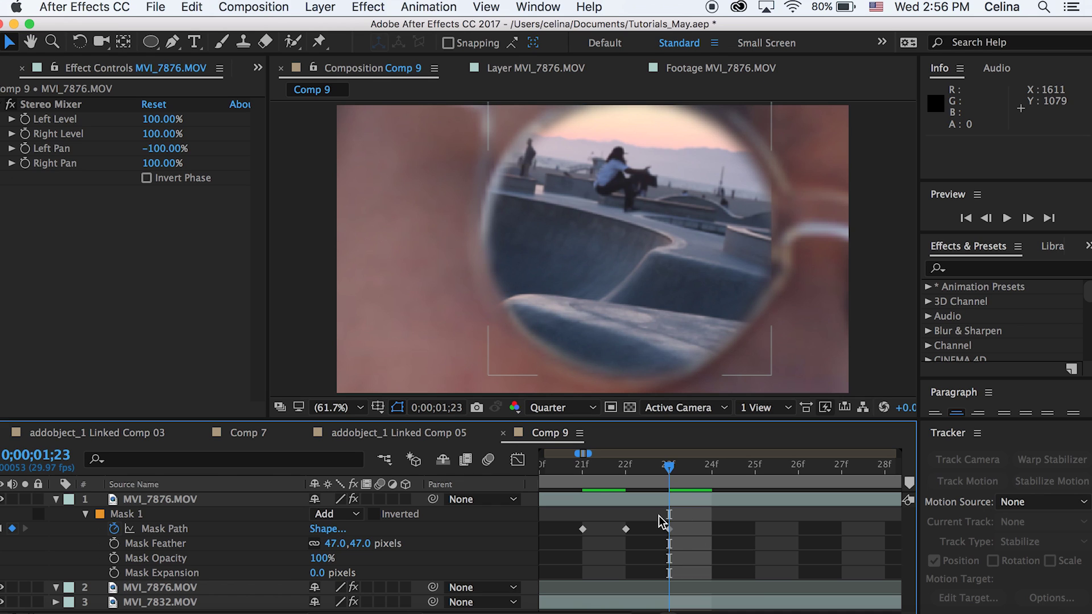
pyautogui.click(661, 502)
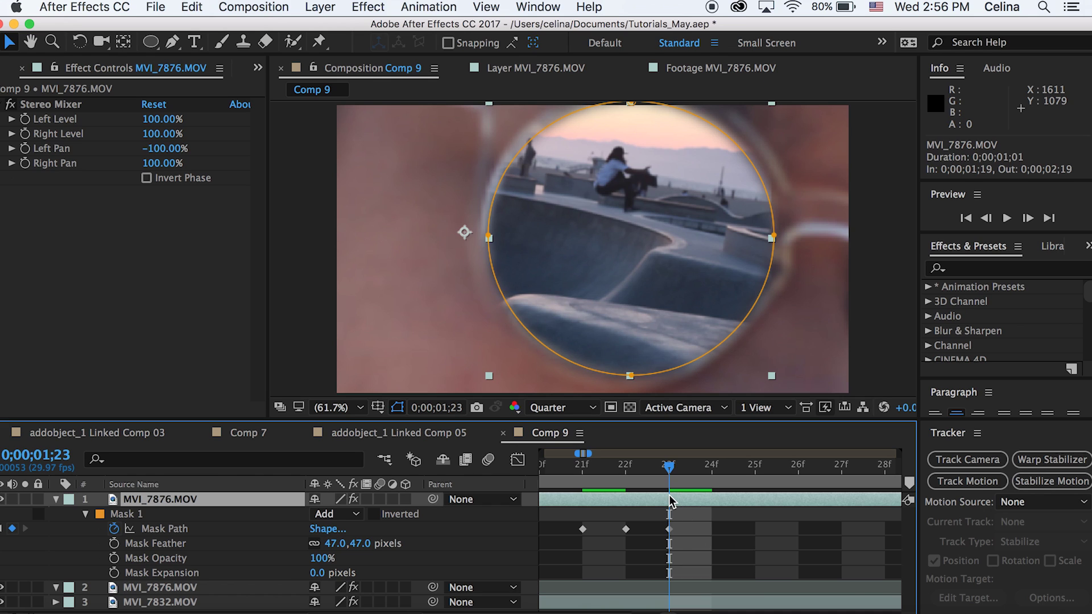
# Step: Set Mask 1's feather to 35 pixels and its expansion to -13 pixels on the upper MVI_7876.MOV segment
pyautogui.click(361, 544)
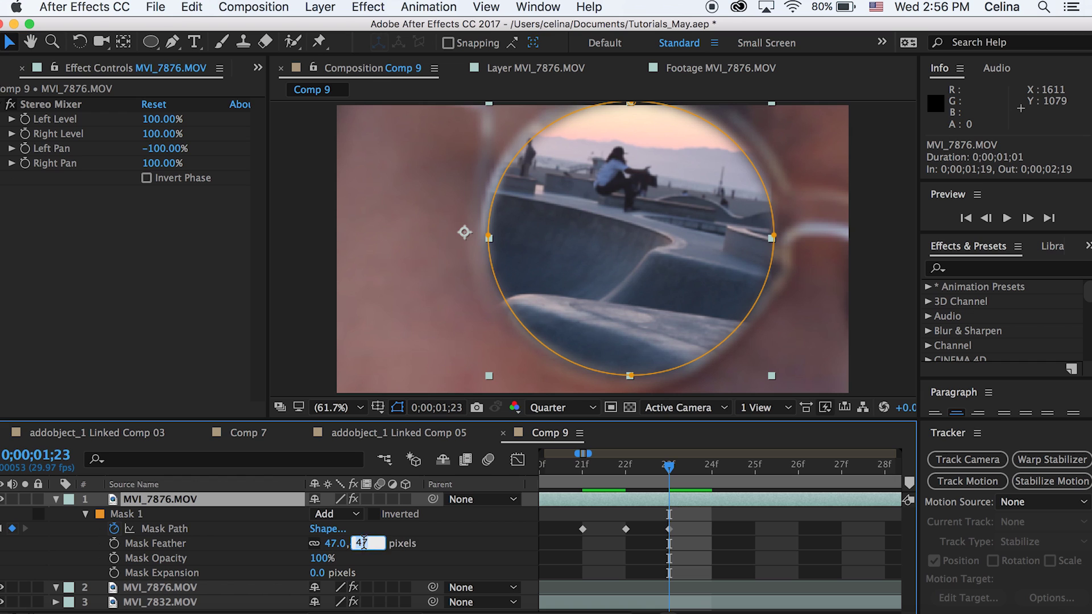
pyautogui.press('Escape')
pyautogui.moveTo(361, 543)
pyautogui.mouseDown()
pyautogui.moveTo(410, 543)
pyautogui.moveTo(341, 543)
pyautogui.mouseUp()
pyautogui.moveTo(319, 573)
pyautogui.mouseDown()
pyautogui.moveTo(299, 572)
pyautogui.moveTo(325, 573)
pyautogui.mouseUp()
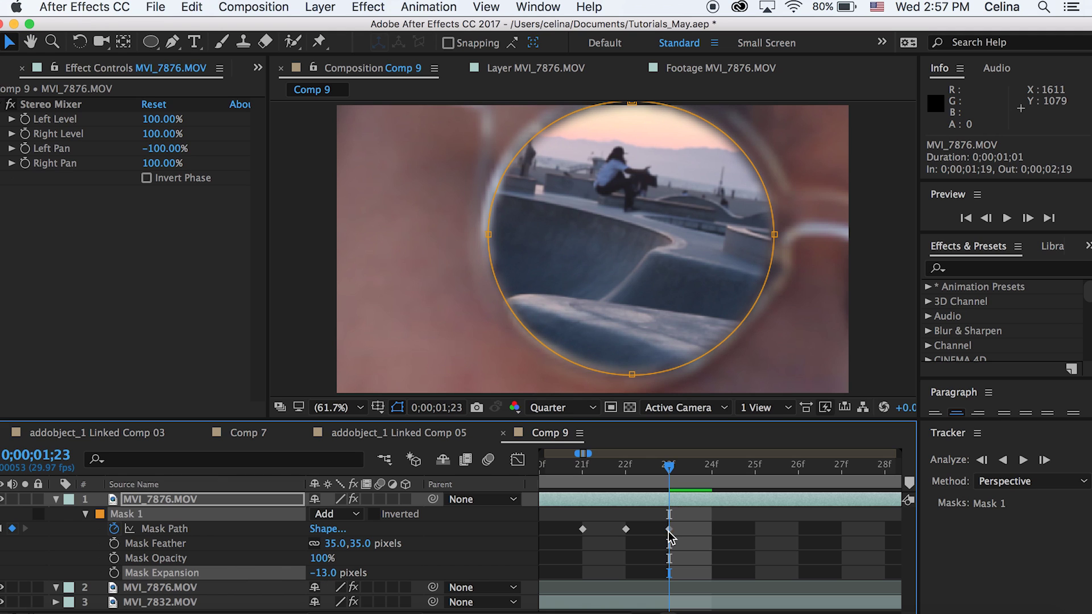
pyautogui.click(747, 557)
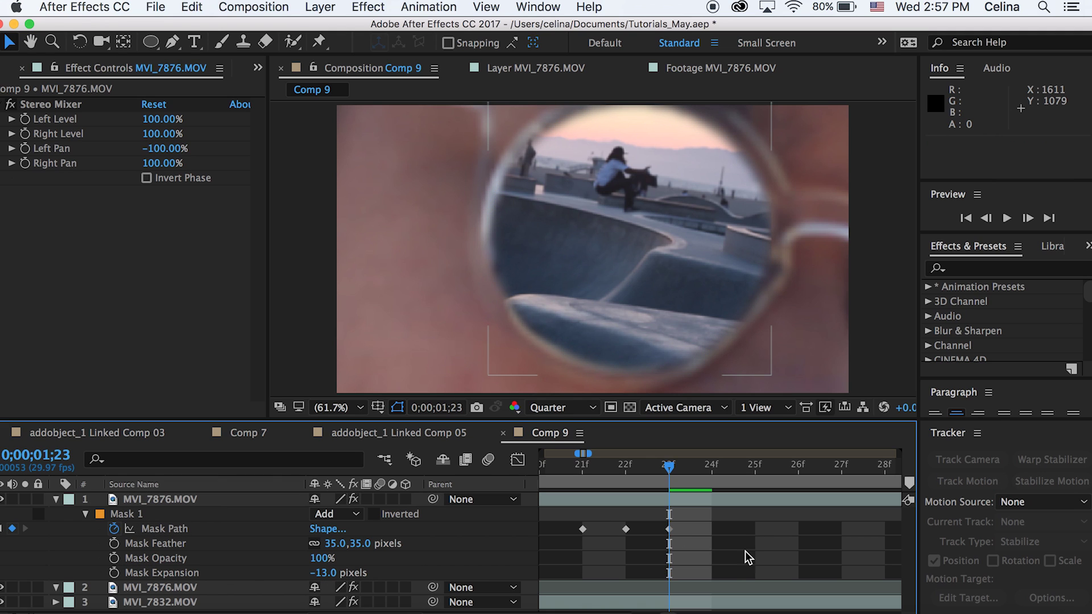
# Step: Try shifting the whole ellipse mask right at 0;00;01;25 to match the lens, and undo the path edit
pyautogui.click(682, 504)
pyautogui.press('pagedown')
pyautogui.press('pagedown')
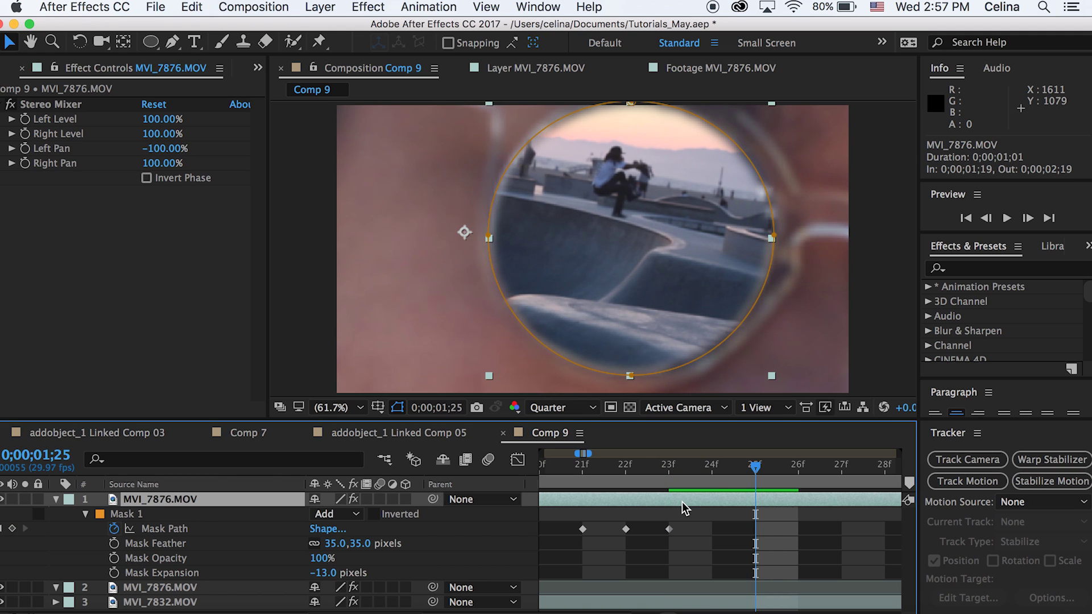
pyautogui.click(171, 529)
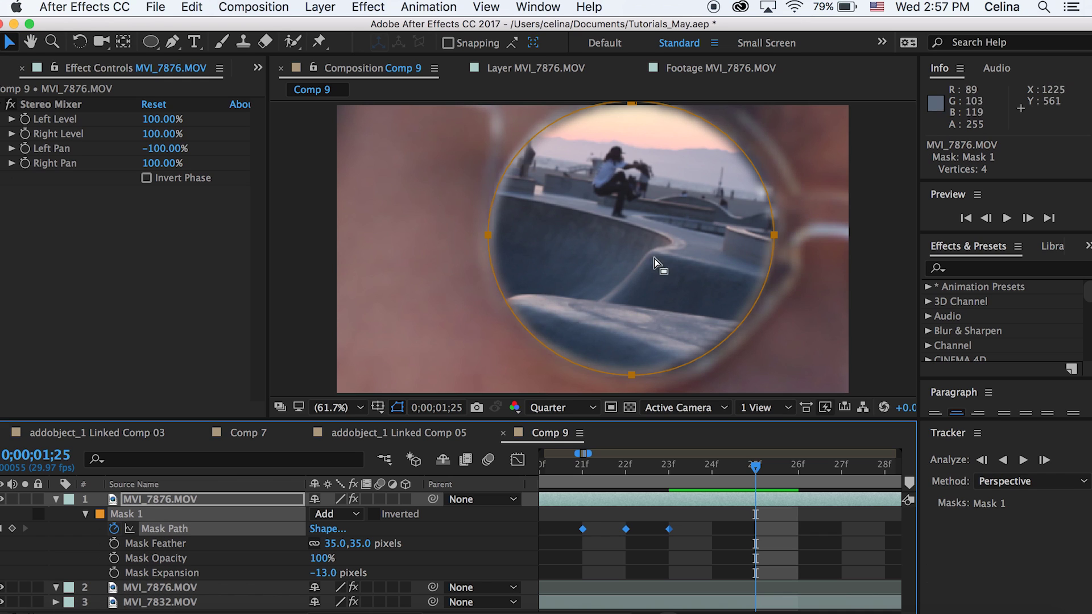
pyautogui.click(489, 234)
pyautogui.moveTo(490, 238); pyautogui.dragTo(503, 238)
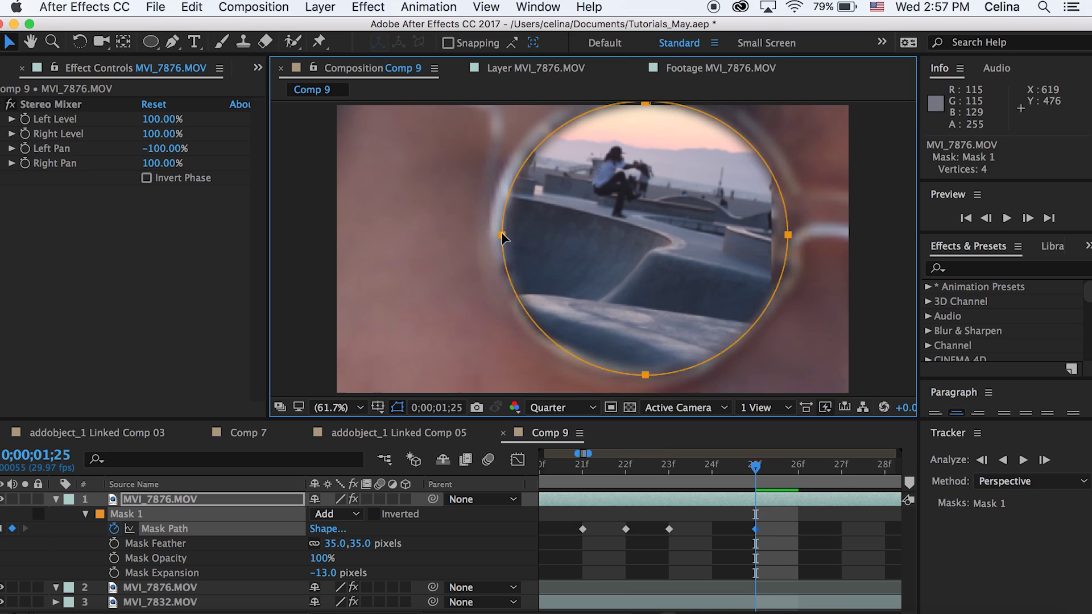
pyautogui.press('super+z')
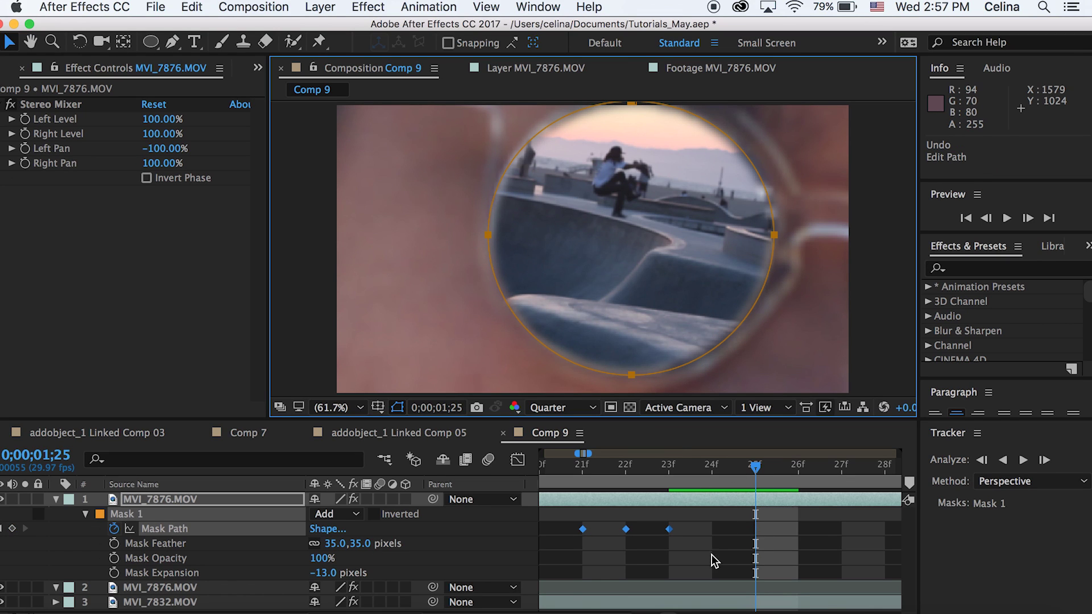
pyautogui.click(742, 536)
# Step: Reveal the upper MVI_7876.MOV segment's Position and set its starting keyframe at 0;00;01;24
pyautogui.click(746, 499)
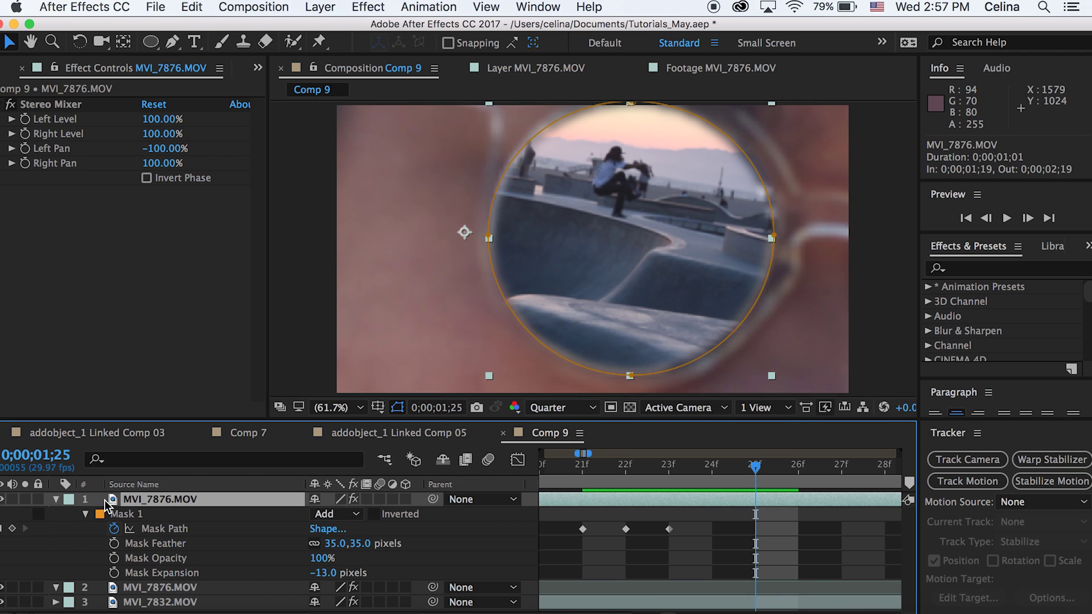
pyautogui.press('p')
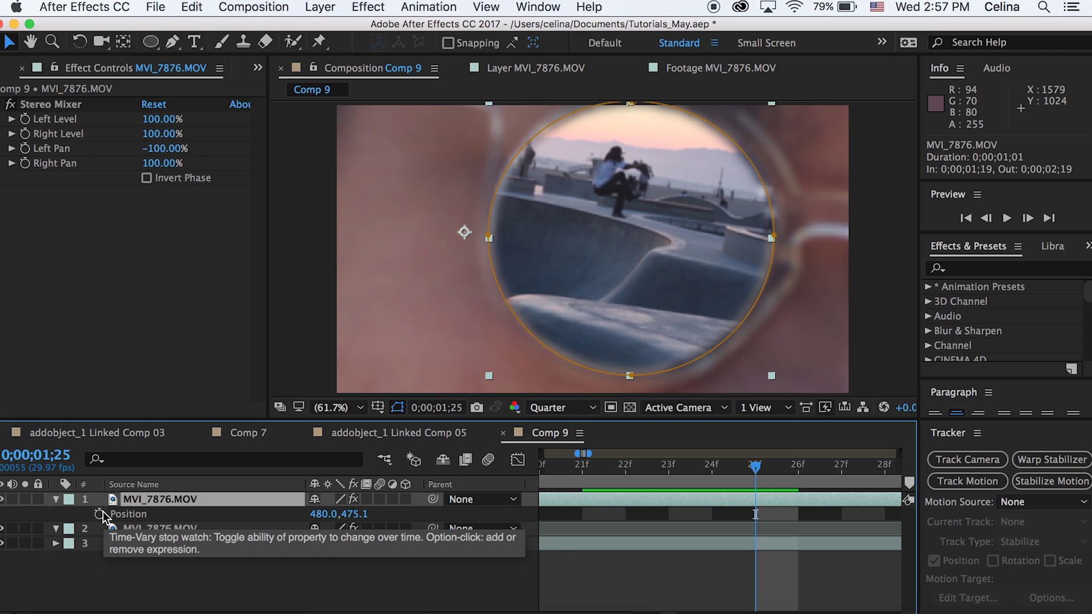
pyautogui.click(100, 514)
pyautogui.click(714, 468)
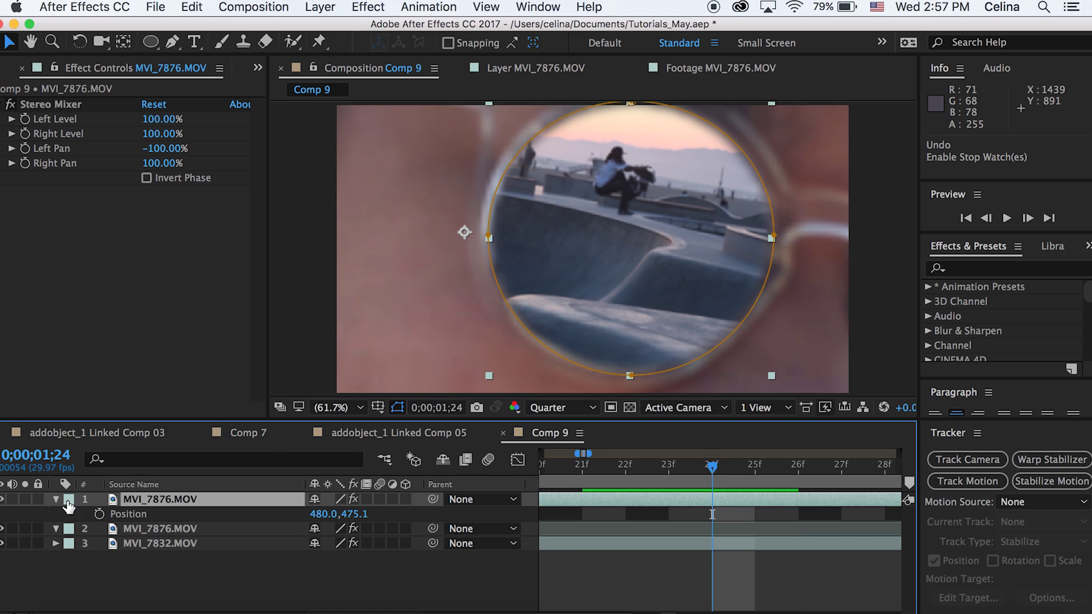
pyautogui.click(100, 514)
# Step: At 0;00;01;25, move the upper MVI_7876.MOV segment right to position 509.2, 475.1 to follow the lens
pyautogui.press('pagedown')
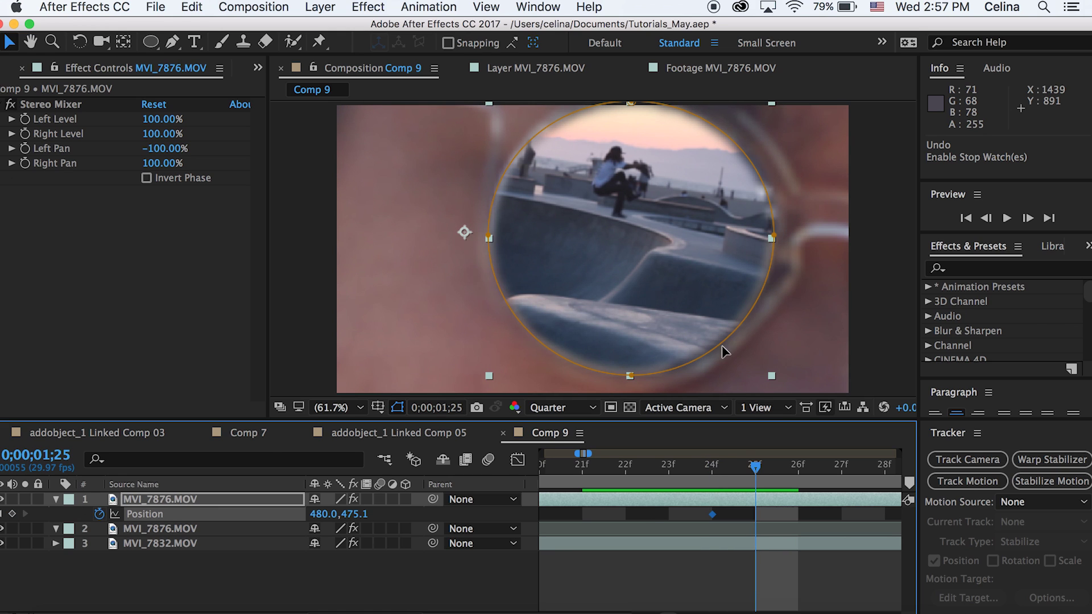
pyautogui.moveTo(695, 235); pyautogui.dragTo(700, 234)
pyautogui.press('Right')
pyautogui.press('Right')
pyautogui.press('Right')
pyautogui.press('Right')
pyautogui.press('Right')
pyautogui.press('Right')
pyautogui.press('Right')
pyautogui.press('Right')
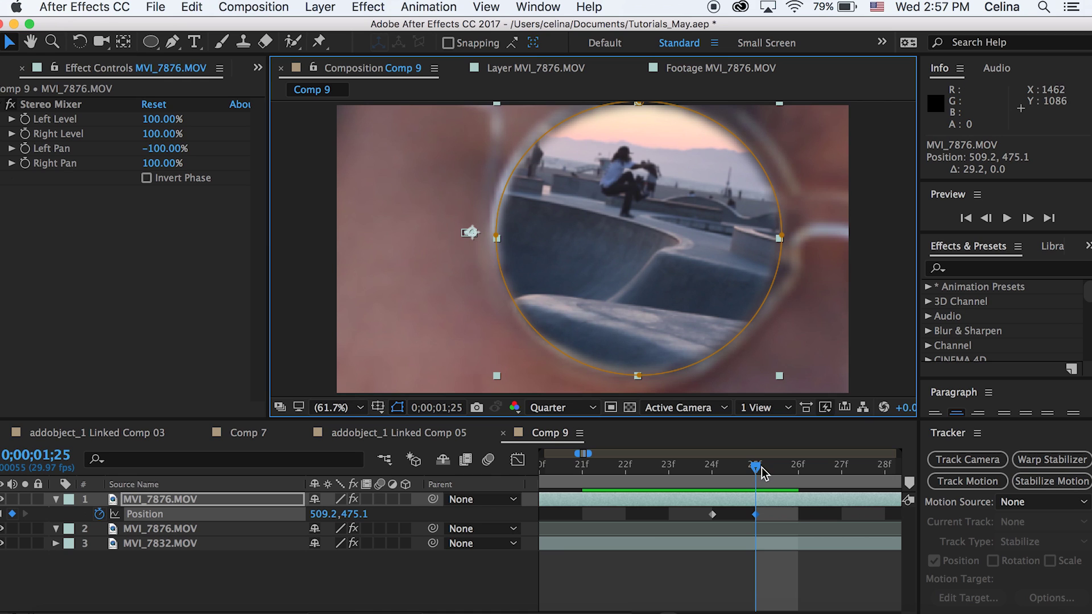
# Step: At 0;00;01;26, move the segment right to position 544.9, 475.1 and advance to 0;00;01;28
pyautogui.press('pagedown')
pyautogui.moveTo(672, 268); pyautogui.dragTo(683, 270)
pyautogui.press('pagedown')
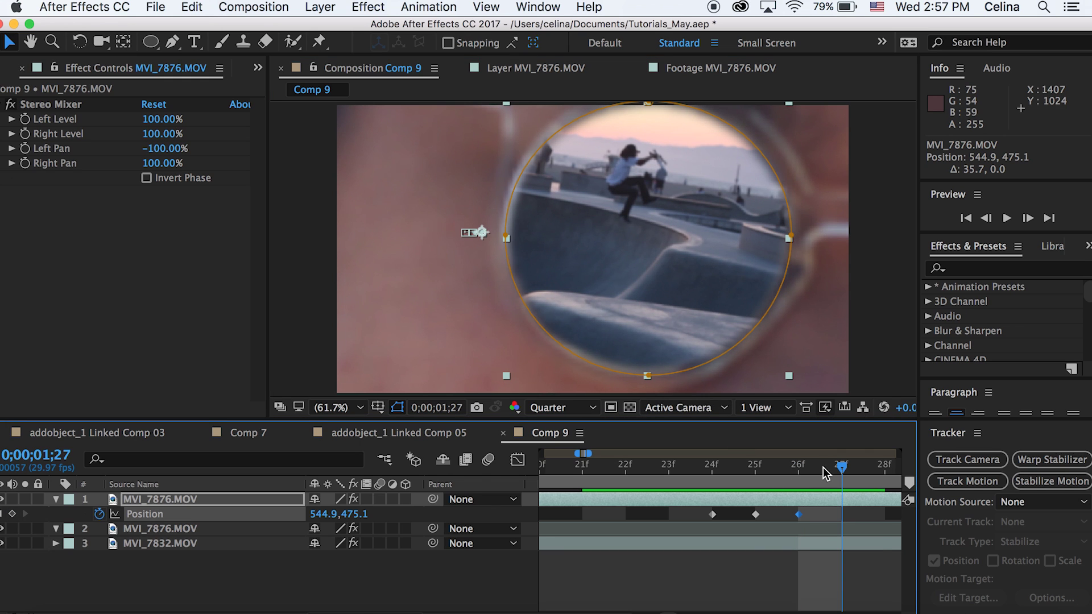
pyautogui.press('pagedown')
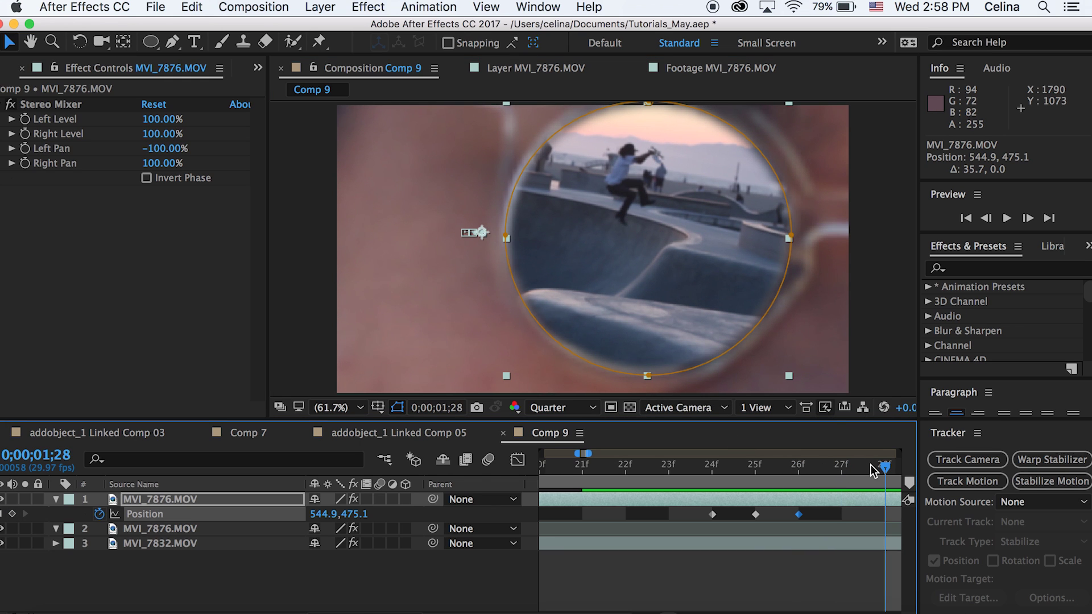
# Step: Keyframe the upper MVI_7876.MOV segment's position frame by frame through 0;00;02;08, ending at 460.5, 520.5, to follow the lens
pyautogui.press('pagedown')
pyautogui.press('pagedown')
pyautogui.press('pagedown')
pyautogui.press('pagedown')
pyautogui.moveTo(654, 273)
pyautogui.mouseDown()
pyautogui.moveTo(605, 245)
pyautogui.moveTo(636, 293)
pyautogui.mouseUp()
pyautogui.press('pagedown')
pyautogui.press('pagedown')
pyautogui.press('pagedown')
pyautogui.press('pagedown')
pyautogui.press('pagedown')
pyautogui.press('pagedown')
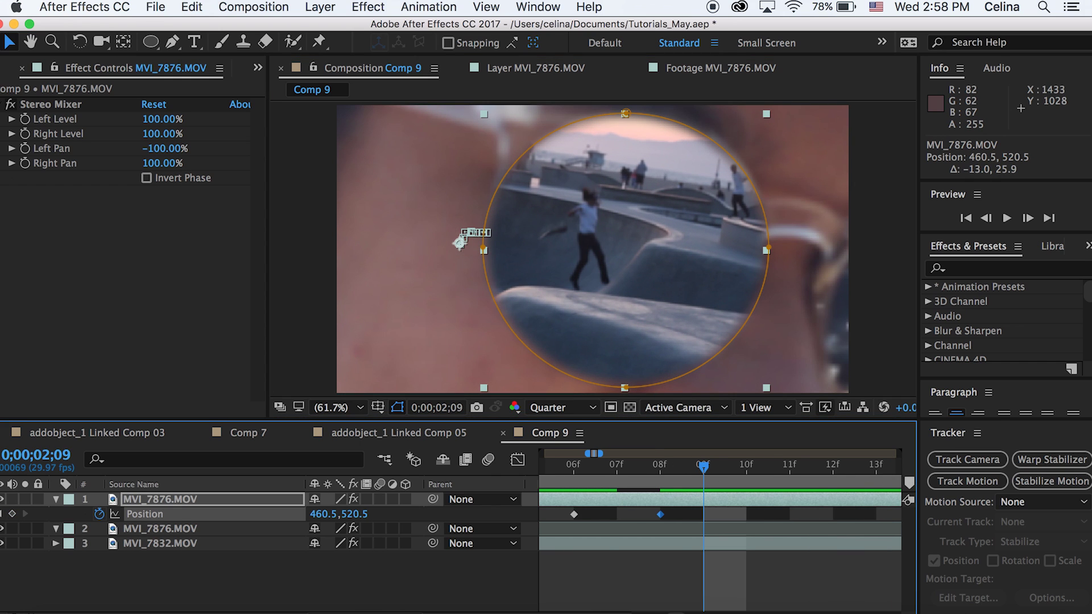
# Step: Play back the tracked lens section to check how the skatepark clip follows the sunglasses
pyautogui.moveTo(585, 612); pyautogui.dragTo(571, 612)
pyautogui.moveTo(627, 470); pyautogui.dragTo(618, 472)
pyautogui.press('space')
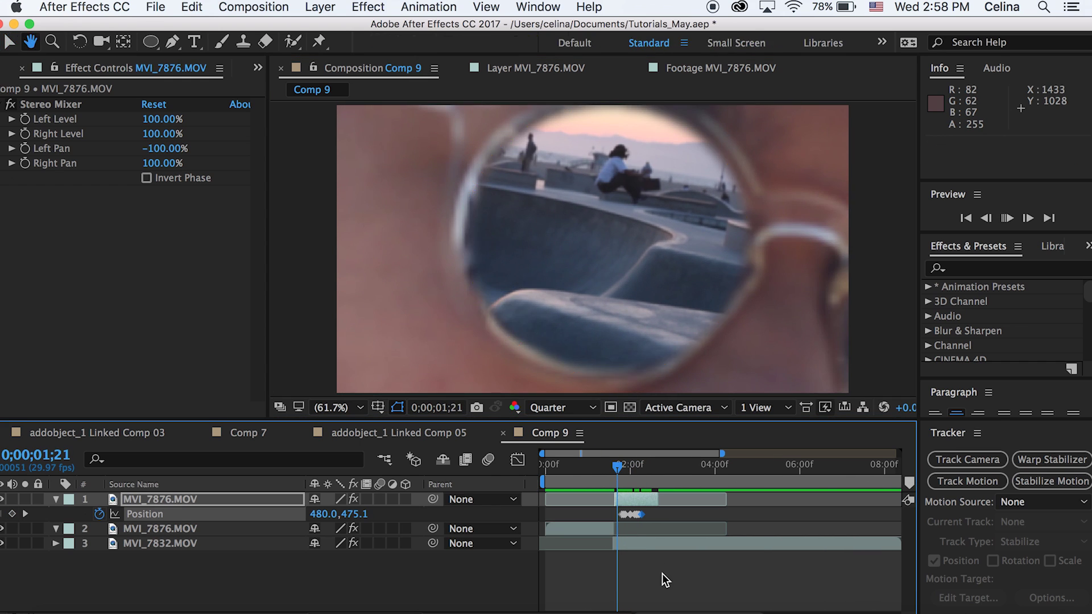
pyautogui.press('space')
pyautogui.click(606, 471)
pyautogui.press('space')
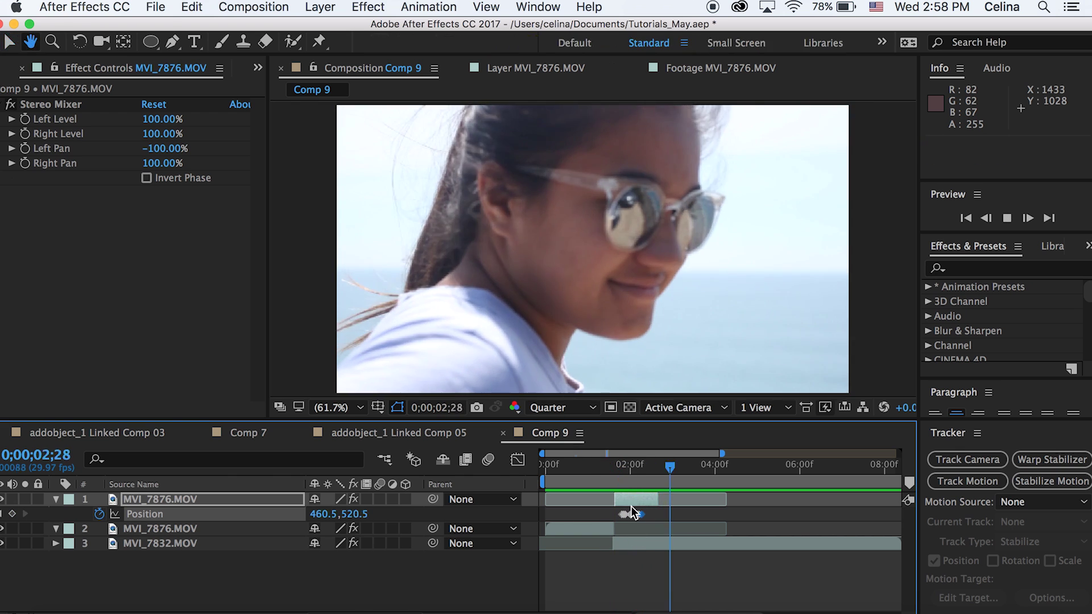
pyautogui.press('space')
# Step: Reveal the Position of the full-frame MVI_7876.MOV segment and set it to 960, 540
pyautogui.click(606, 530)
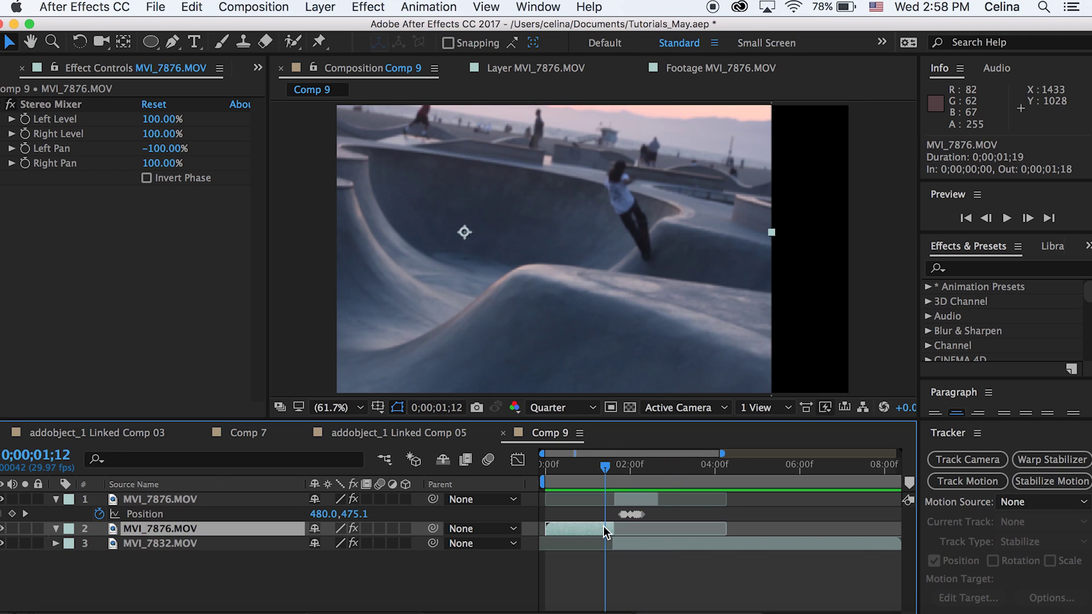
pyautogui.press('p')
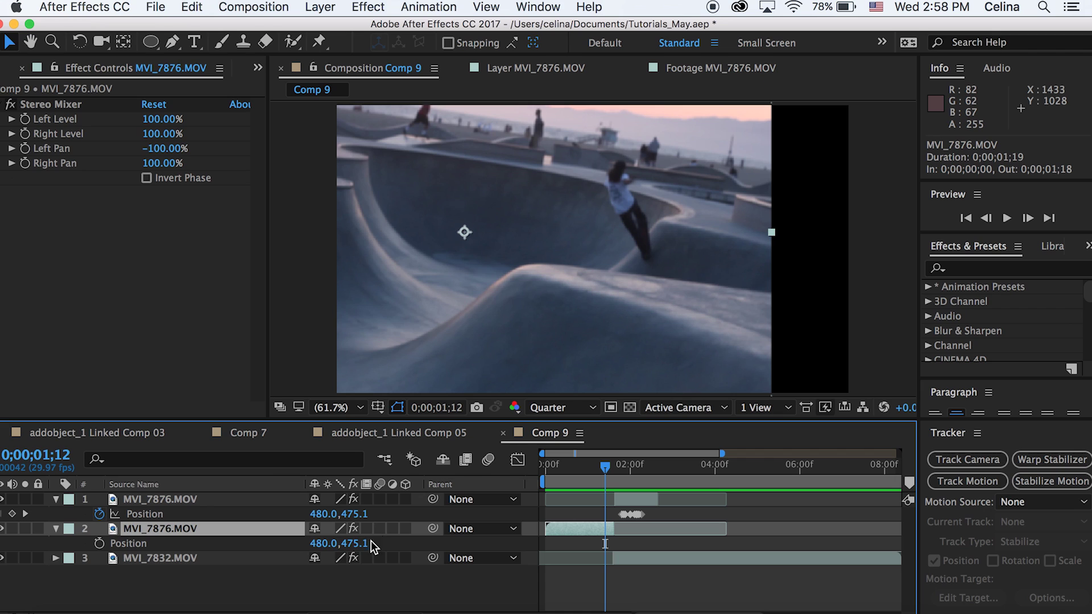
pyautogui.click(329, 544)
pyautogui.write('960')
pyautogui.press('Return')
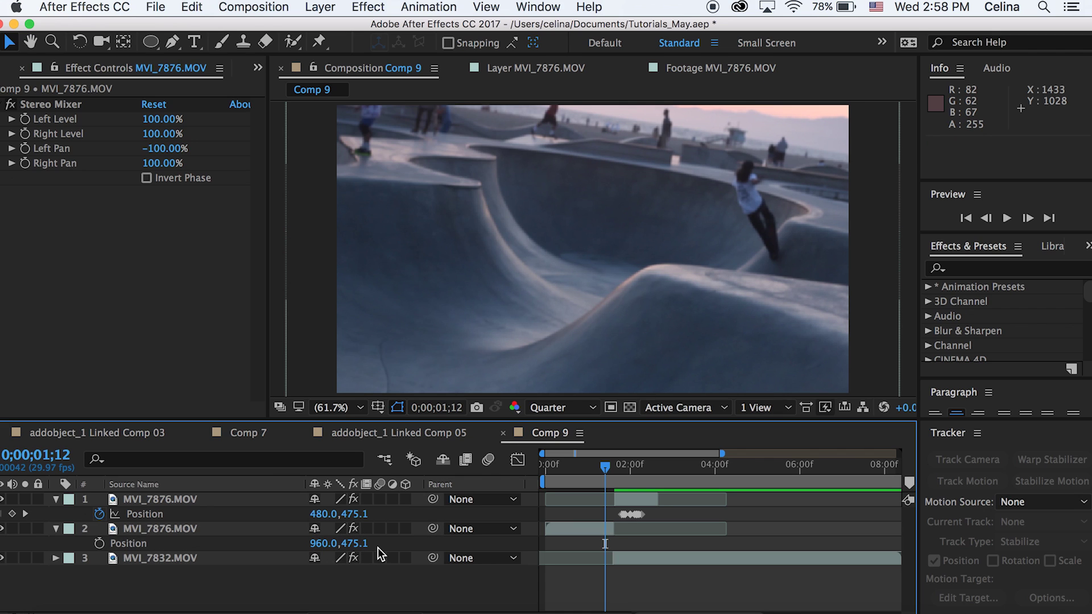
pyautogui.click(355, 544)
pyautogui.write('540')
pyautogui.press('Return')
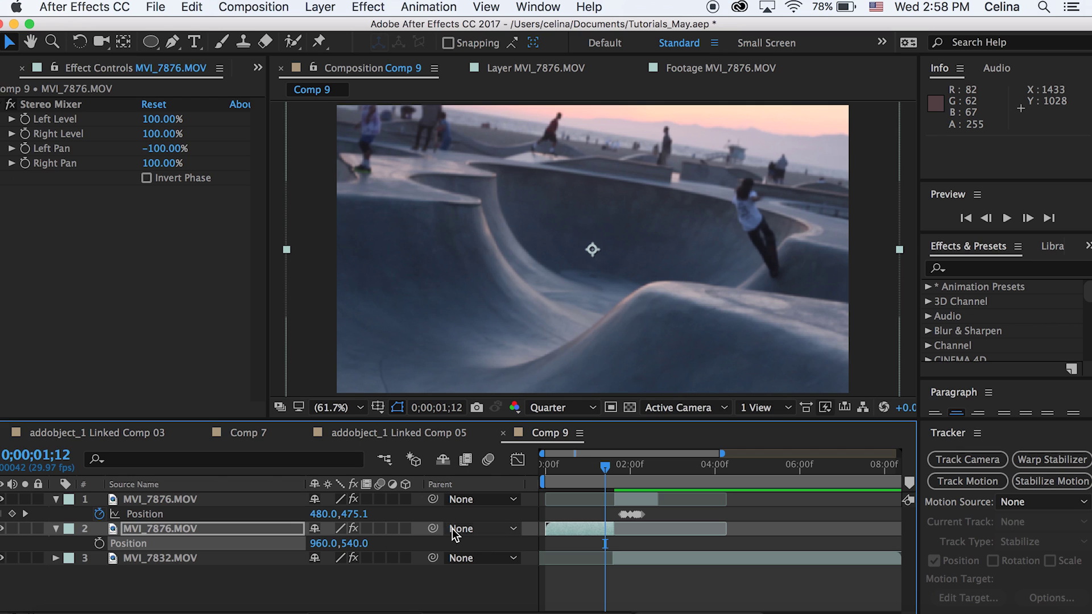
# Step: Reduce the scale of the full-frame MVI_7876.MOV segment to 100.9, 102.5%
pyautogui.click(248, 529)
pyautogui.press('s')
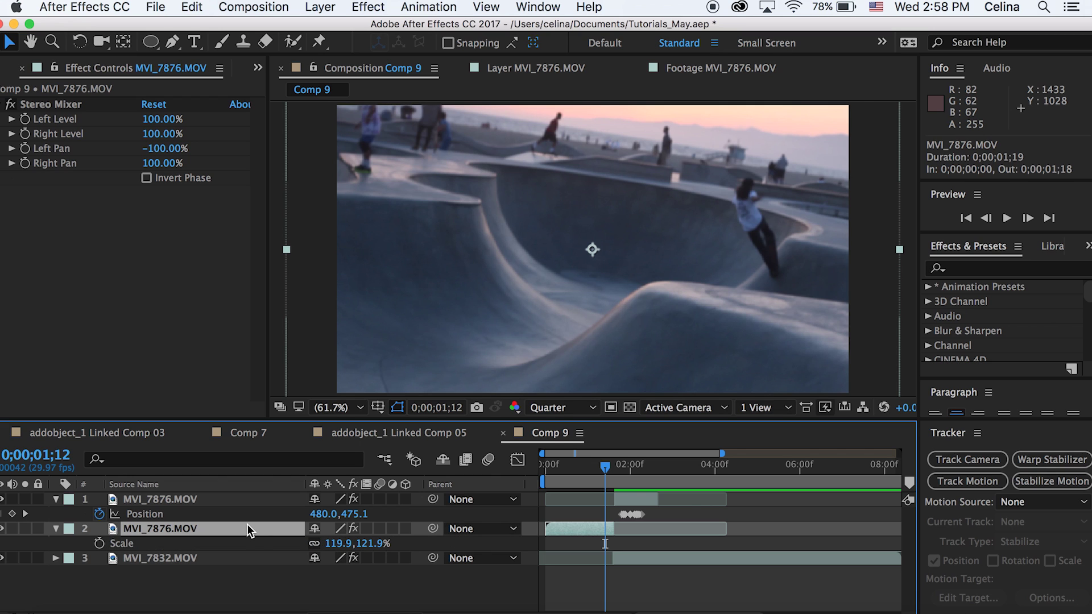
pyautogui.hotkey('ctrl', 'z')
pyautogui.moveTo(319, 543); pyautogui.dragTo(313, 543)
pyautogui.click(617, 574)
# Step: Preview the cut from the full-frame skatepark clip to the masked lens segment around 0;00;01;18
pyautogui.moveTo(598, 473)
pyautogui.mouseDown()
pyautogui.moveTo(558, 480)
pyautogui.moveTo(654, 473)
pyautogui.moveTo(617, 475)
pyautogui.mouseUp()
pyautogui.press('space')
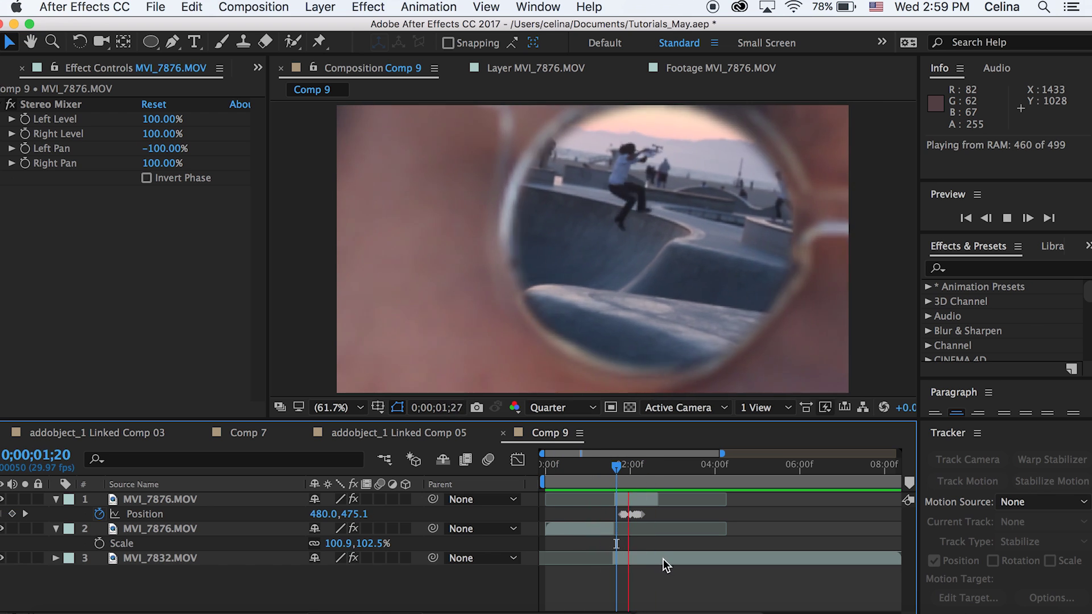
pyautogui.click(611, 482)
pyautogui.press('space')
pyautogui.click(613, 474)
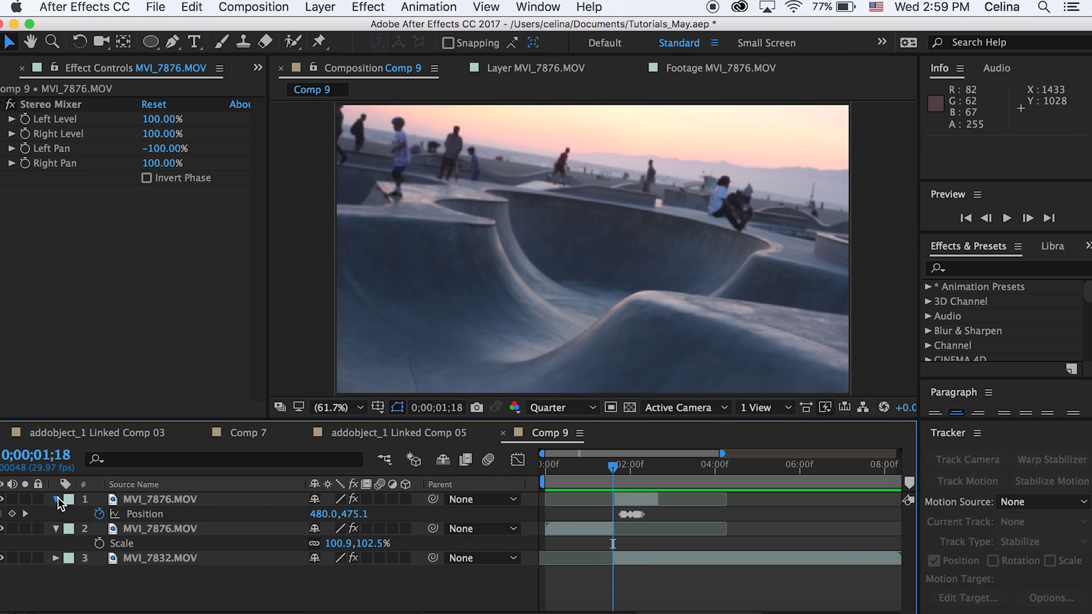
# Step: Move the full-frame MVI_7876.MOV segment above the masked one and extend its end to 0;00;01;25
pyautogui.click(56, 499)
pyautogui.click(56, 514)
pyautogui.moveTo(147, 515); pyautogui.dragTo(155, 499)
pyautogui.moveTo(611, 471); pyautogui.dragTo(617, 473)
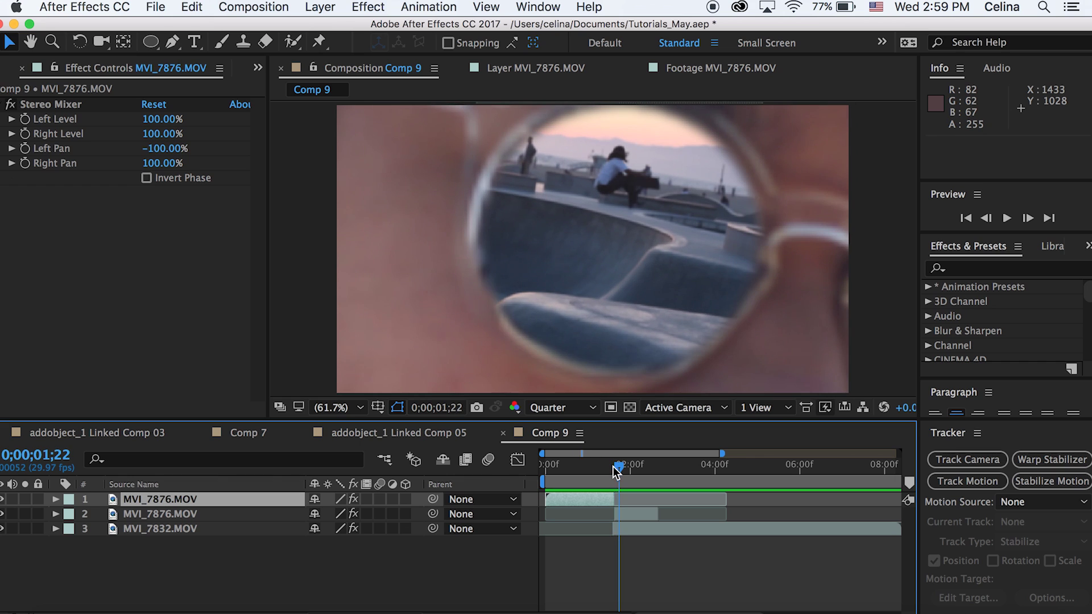
pyautogui.click(594, 612)
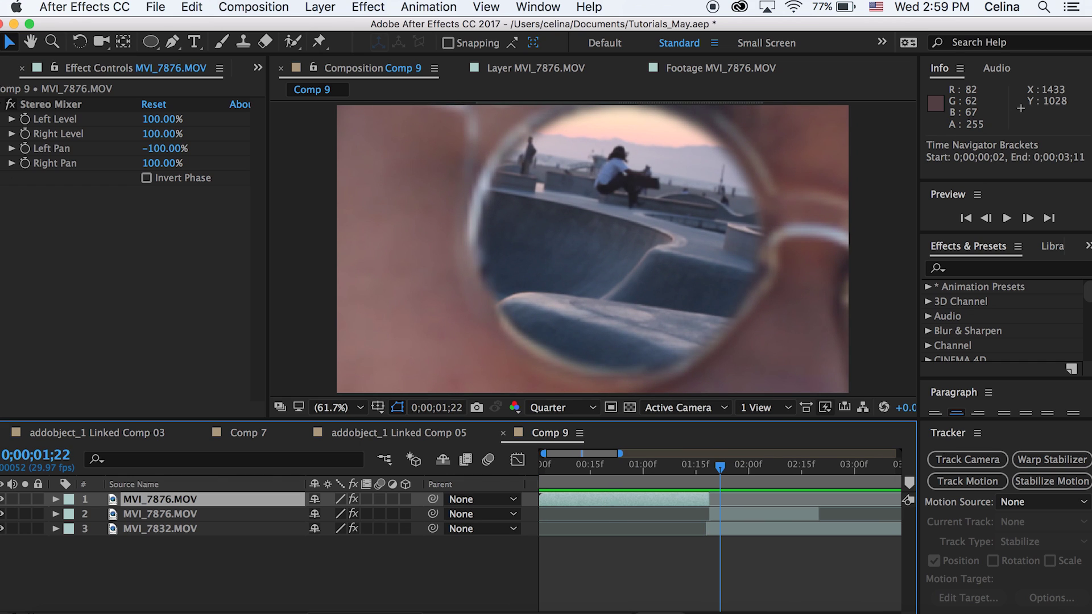
pyautogui.moveTo(709, 500)
pyautogui.mouseDown()
pyautogui.moveTo(724, 493)
pyautogui.moveTo(710, 479)
pyautogui.mouseUp()
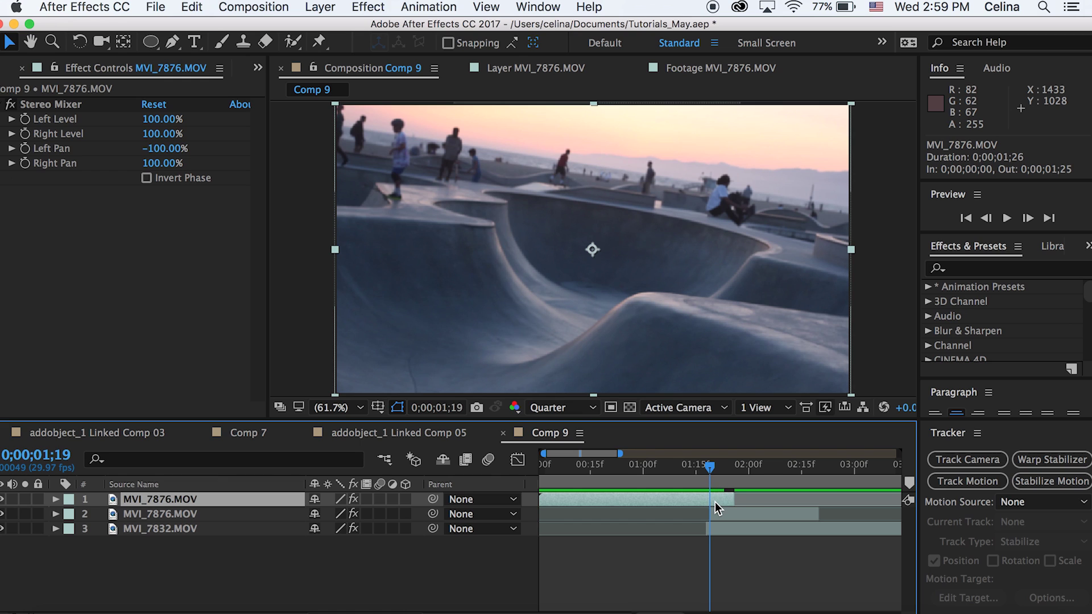
# Step: Keyframe the full-frame segment's opacity from 100% at 0;00;01;19 to 0% at 0;00;01;25
pyautogui.press('t')
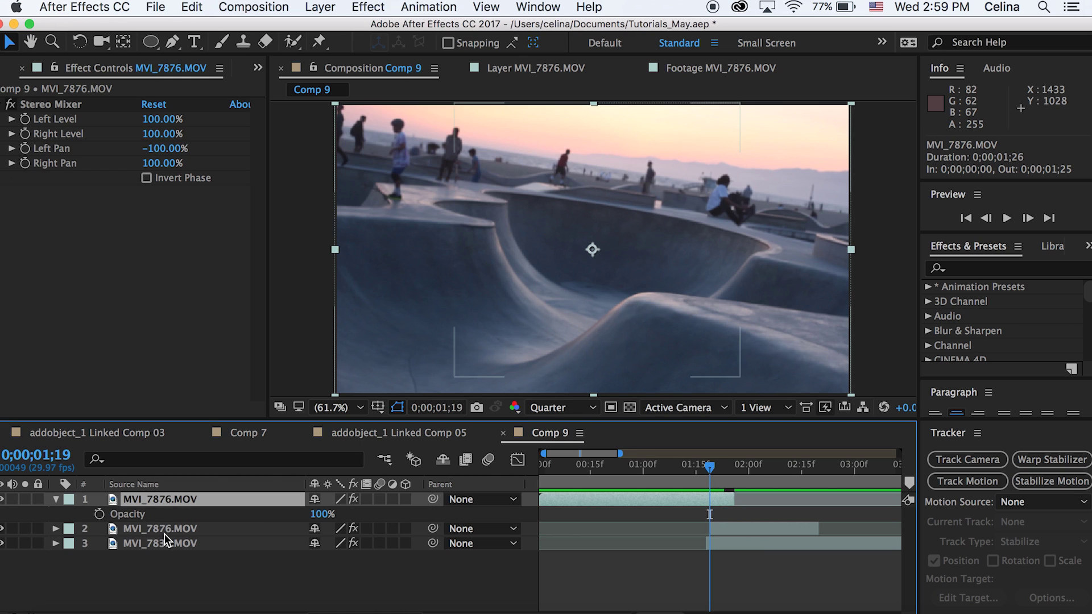
pyautogui.click(100, 514)
pyautogui.moveTo(710, 466); pyautogui.dragTo(732, 475)
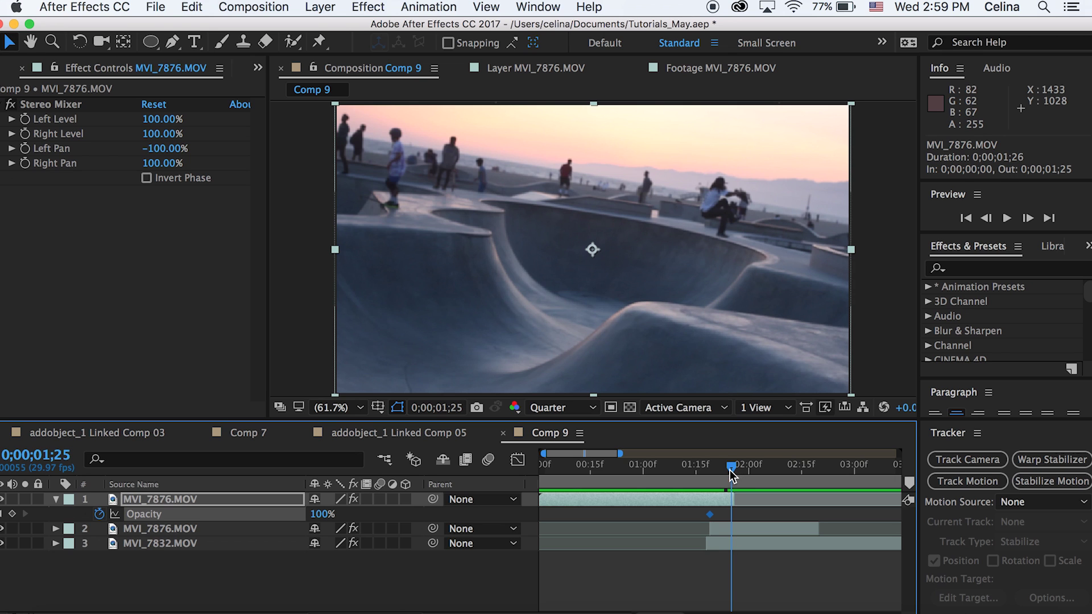
pyautogui.moveTo(322, 514); pyautogui.dragTo(241, 541)
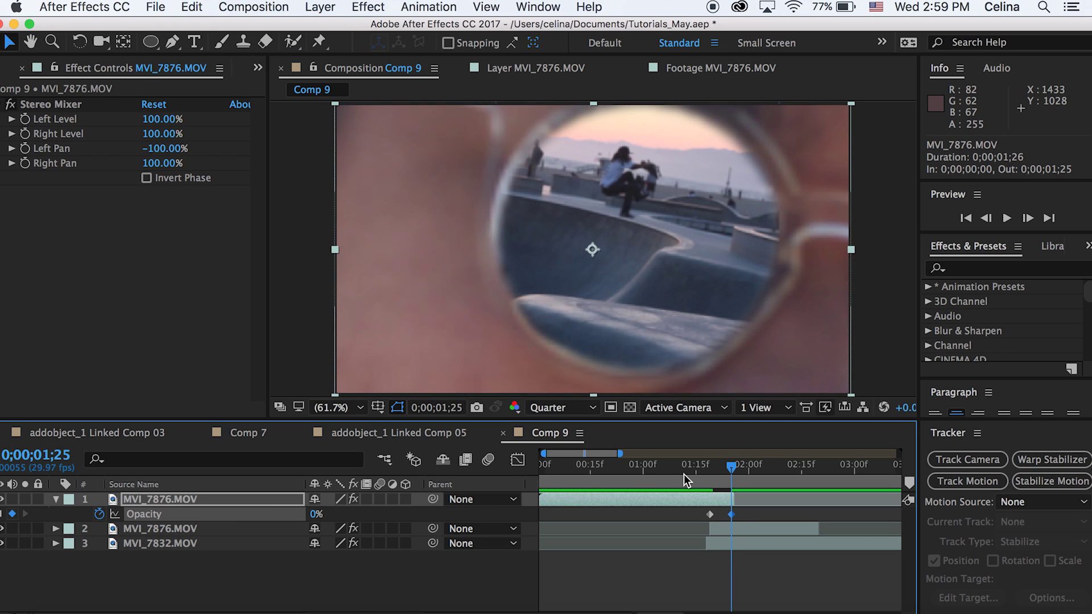
# Step: Tighten the full-frame segment's fade by bringing its opacity keyframes closer together and trimming its end, and replay the transition
pyautogui.press('space')
pyautogui.click(719, 475)
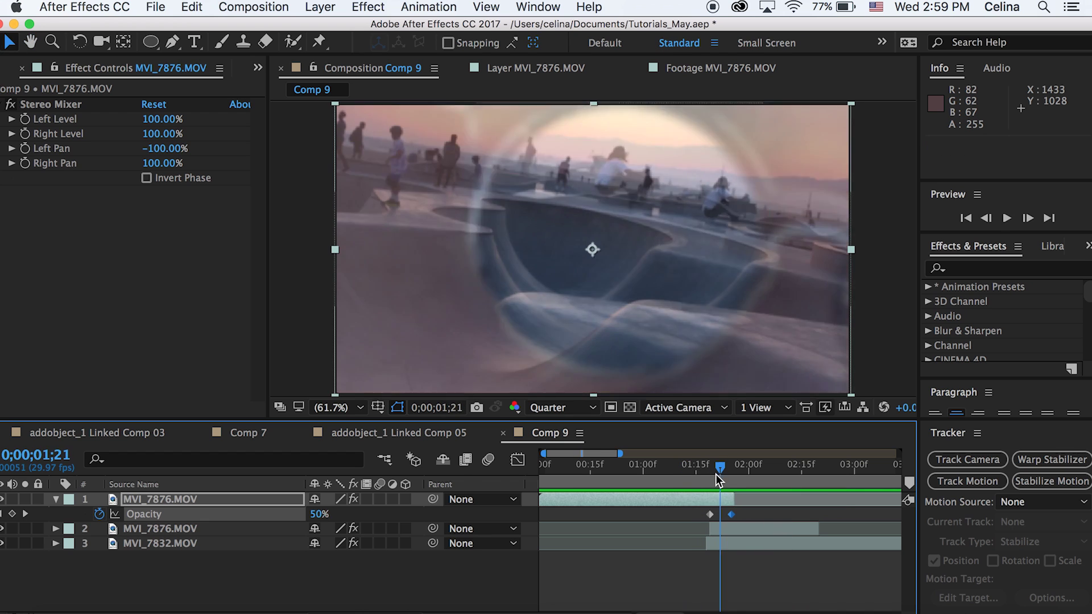
pyautogui.click(712, 474)
pyautogui.moveTo(715, 473)
pyautogui.mouseDown()
pyautogui.moveTo(728, 471)
pyautogui.moveTo(714, 473)
pyautogui.mouseUp()
pyautogui.press('space')
pyautogui.click(737, 517)
pyautogui.press('super+z')
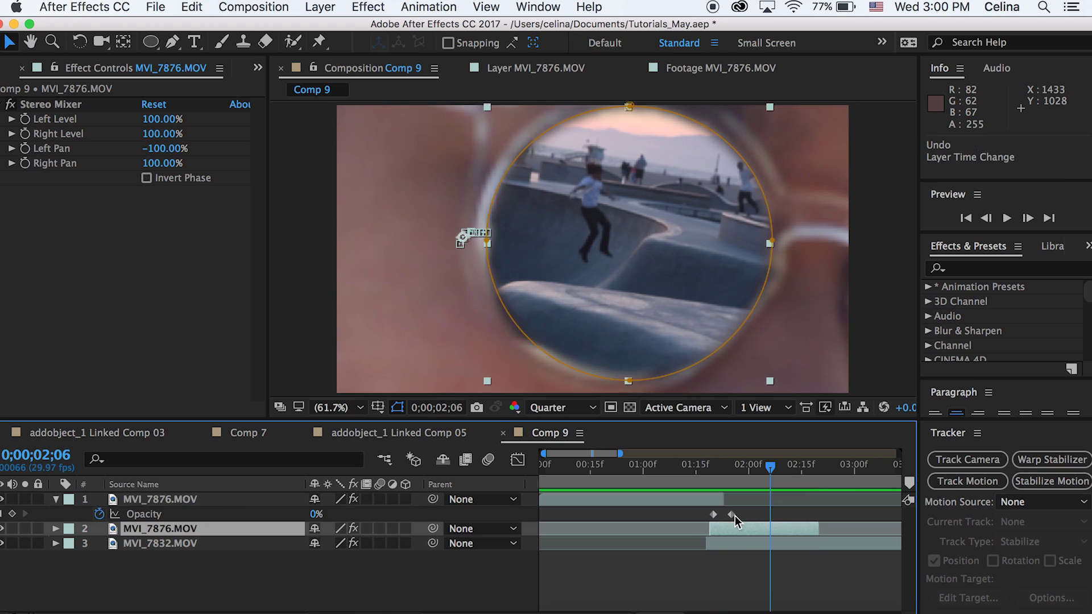
pyautogui.click(705, 480)
pyautogui.press('space')
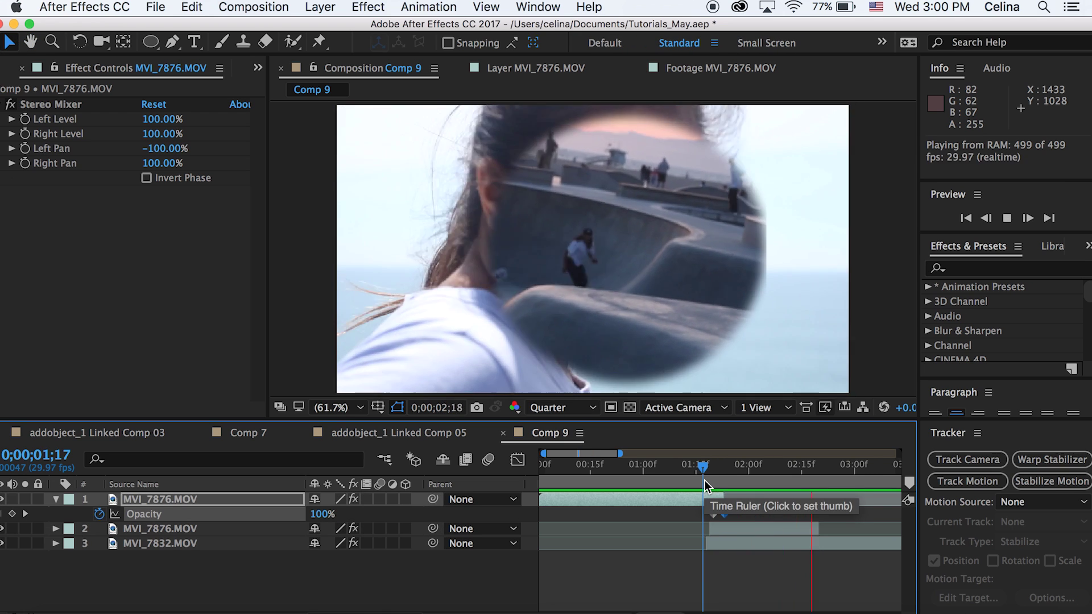
pyautogui.press('space')
# Step: Keyframe the masked MVI_7876.MOV segment's opacity from 100% at 0;00;02;08 to 0% at 0;00;02;12
pyautogui.press('super+Down')
pyautogui.press('s')
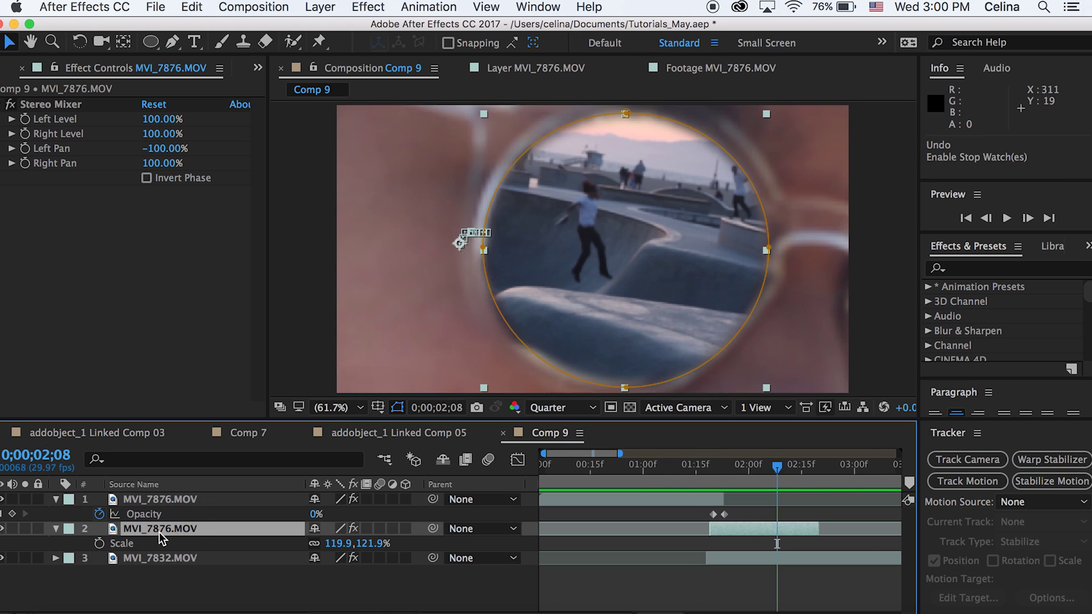
pyautogui.click(57, 531)
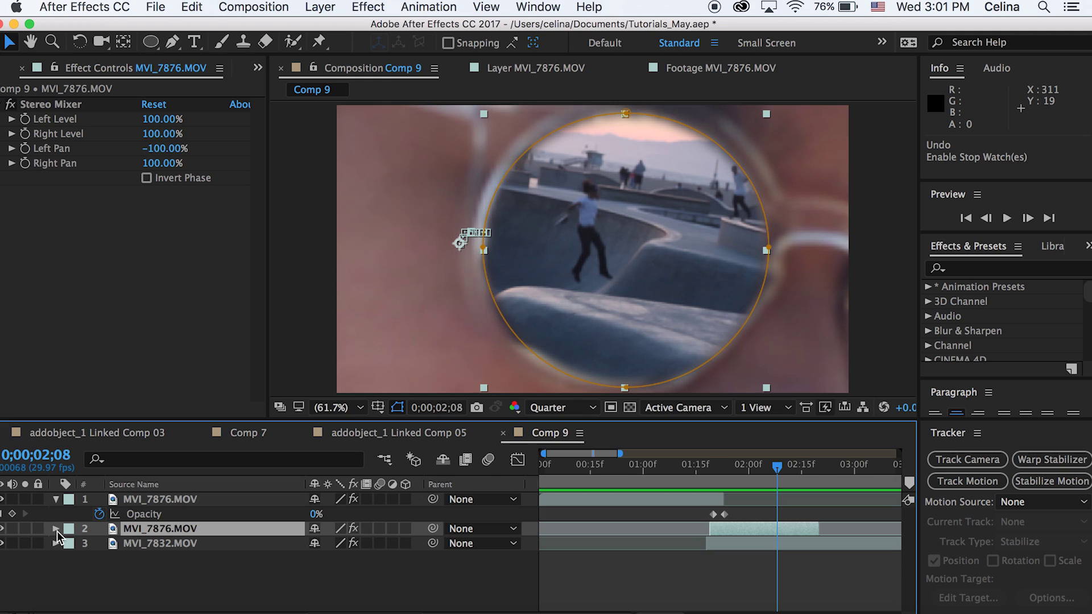
pyautogui.click(57, 529)
pyautogui.scroll(-3, 84, 570)
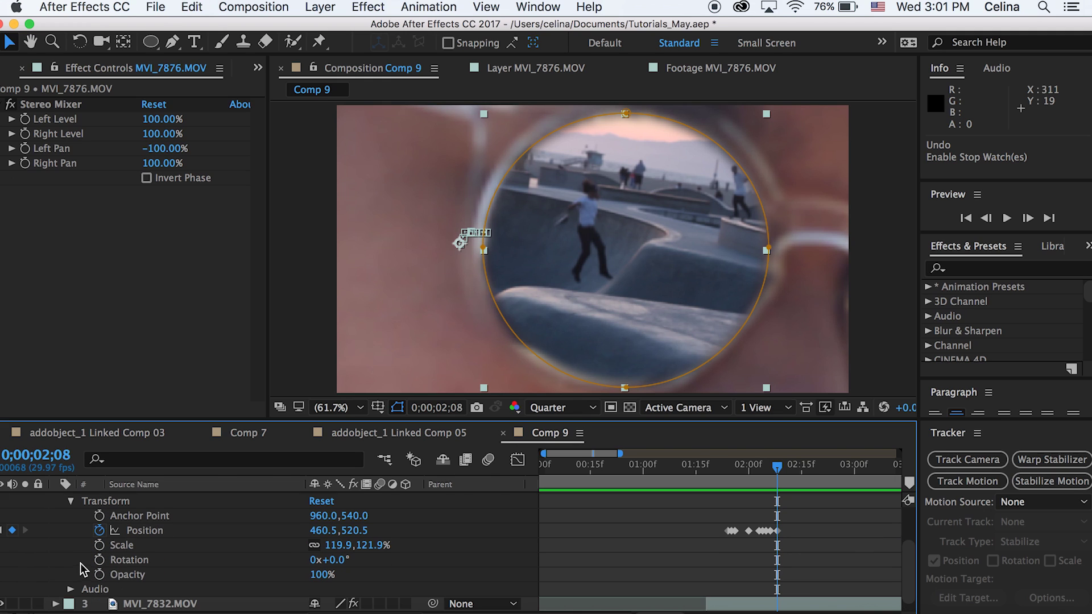
pyautogui.click(108, 576)
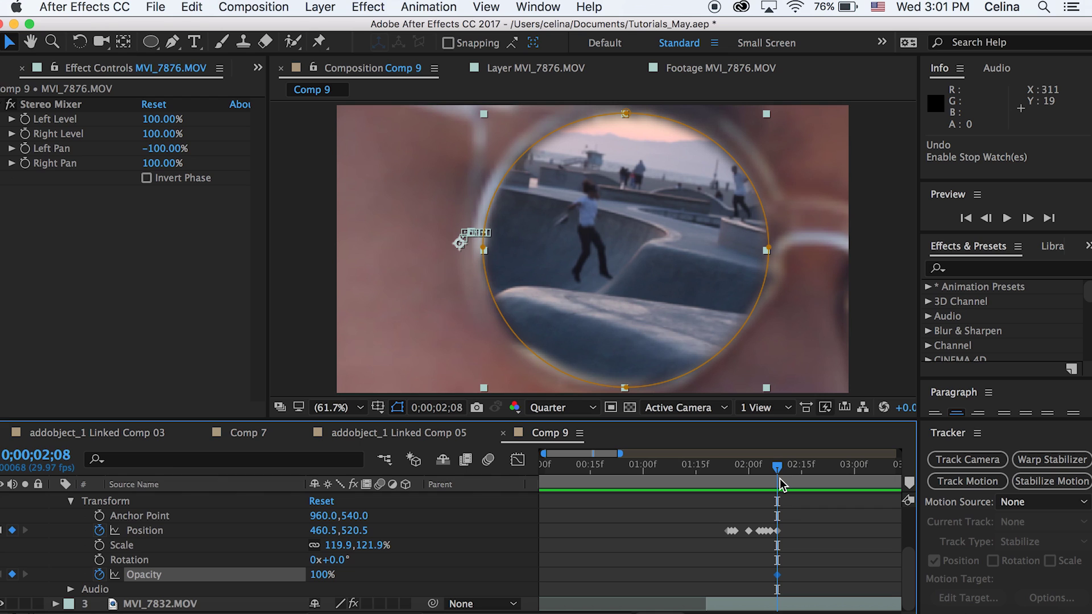
pyautogui.moveTo(776, 471); pyautogui.dragTo(791, 471)
pyautogui.moveTo(318, 579); pyautogui.dragTo(268, 575)
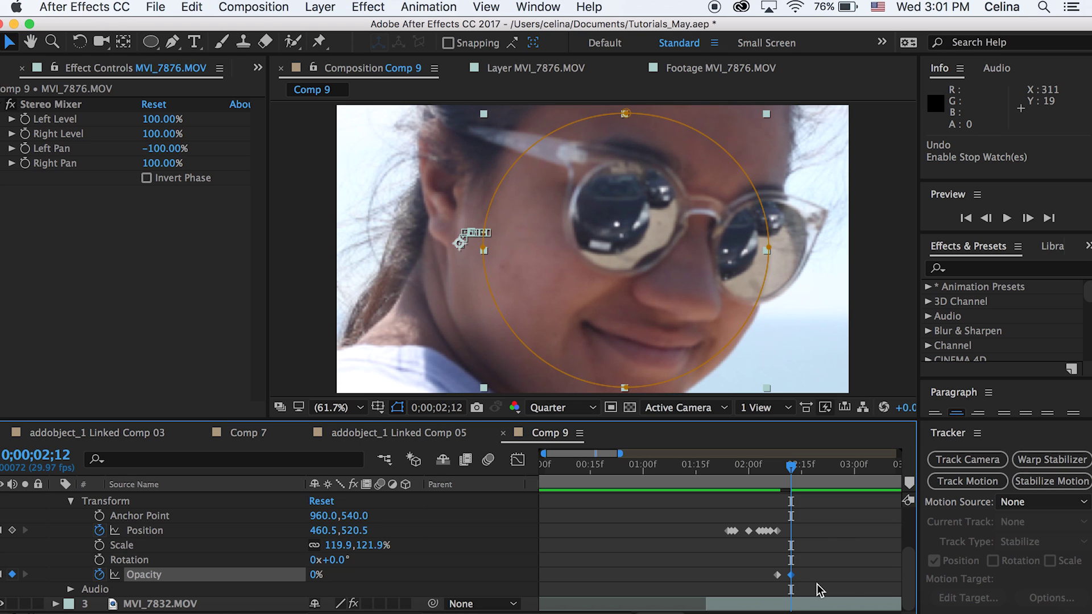
# Step: Move the masked segment's 0% opacity keyframe to 0;00;02;10 and preview the fade into the lens
pyautogui.moveTo(790, 575); pyautogui.dragTo(783, 575)
pyautogui.press('space')
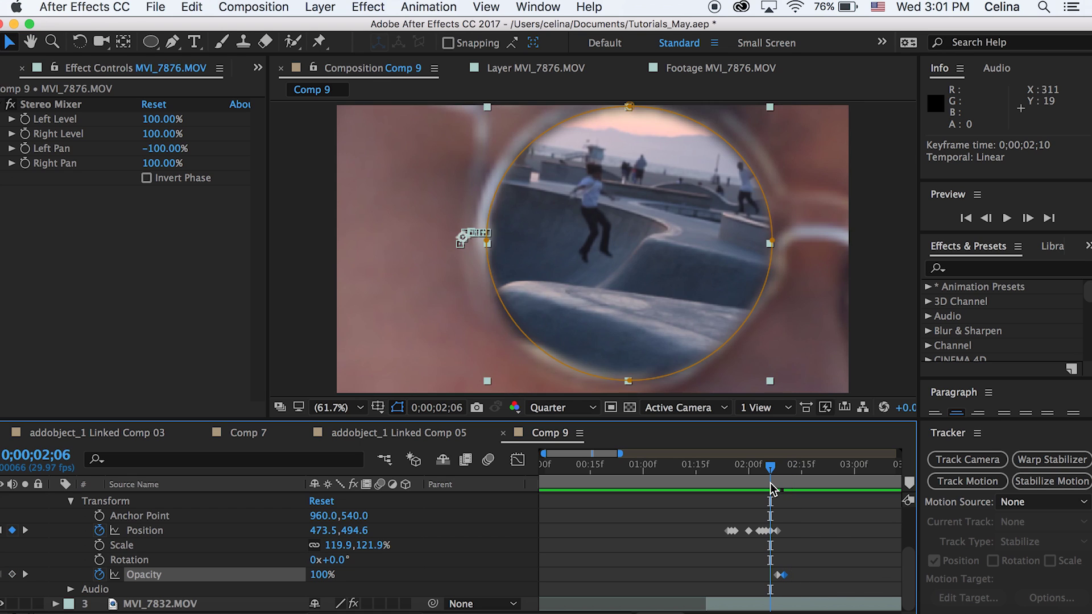
pyautogui.press('space')
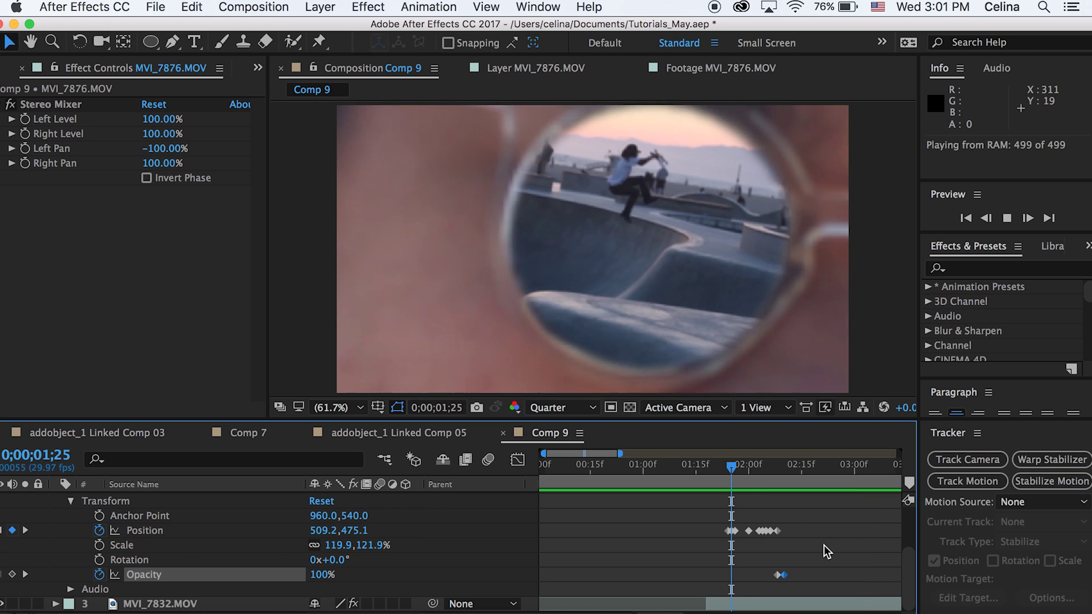
pyautogui.press('space')
pyautogui.moveTo(768, 471); pyautogui.dragTo(784, 472)
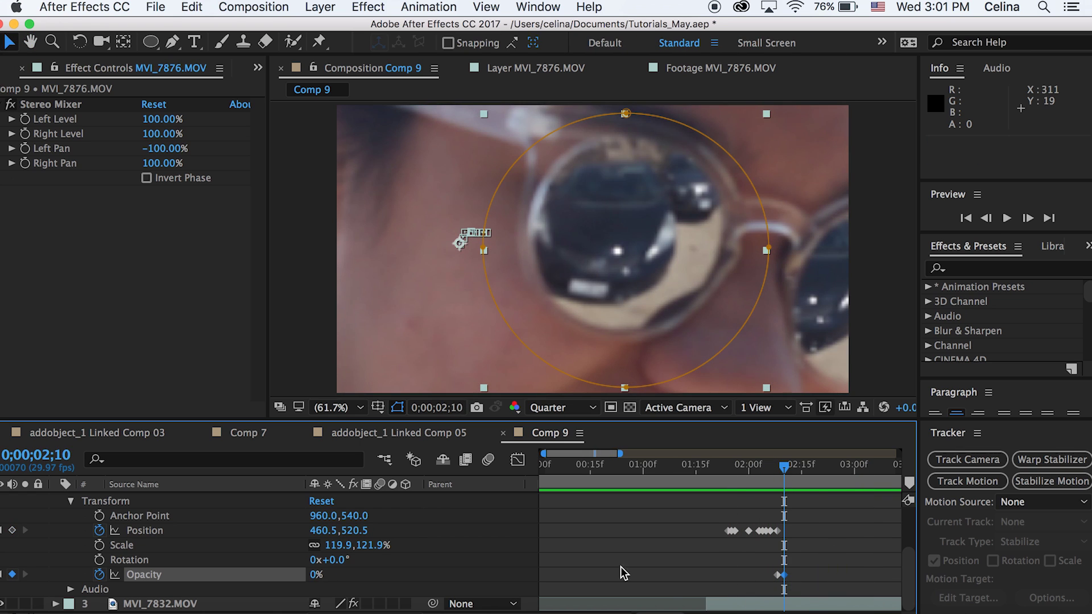
# Step: Collapse both MVI_7876.MOV layers and replay the fade from the skatepark clip to the sunglasses
pyautogui.scroll(5, 820, 495)
pyautogui.click(55, 529)
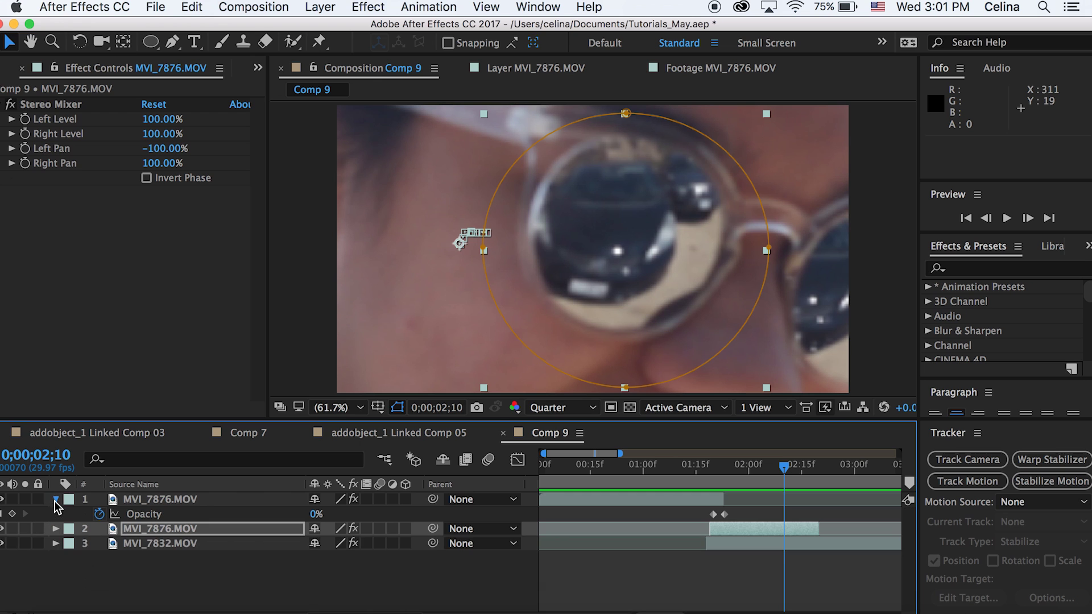
pyautogui.click(56, 500)
pyautogui.press('space')
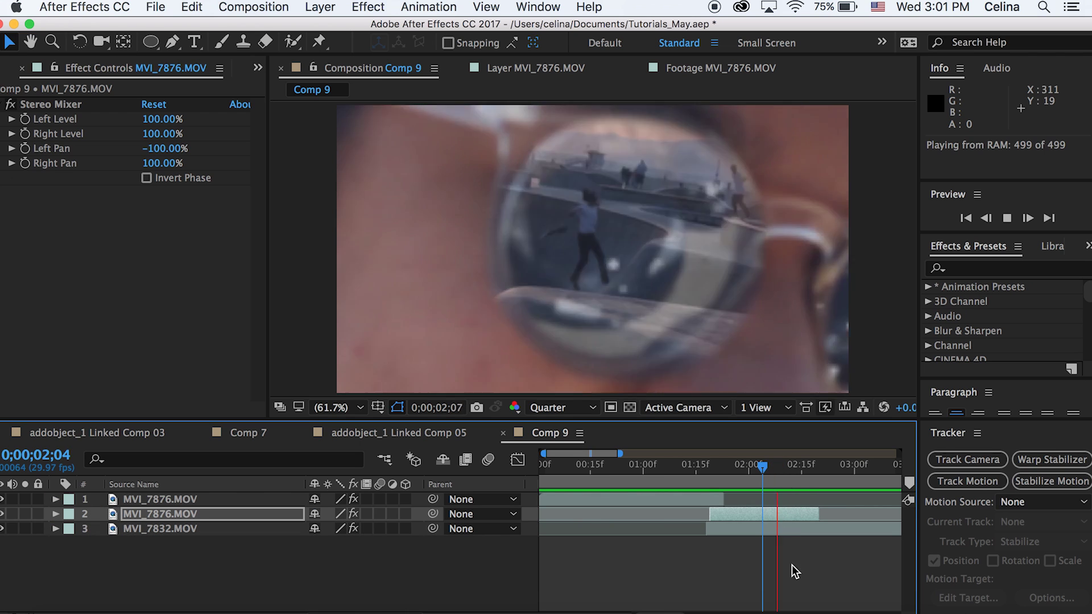
pyautogui.press('space')
# Step: Split the MVI_7832.MOV layer at 0;00;02;08, where the lens fade begins
pyautogui.moveTo(764, 478); pyautogui.dragTo(781, 478)
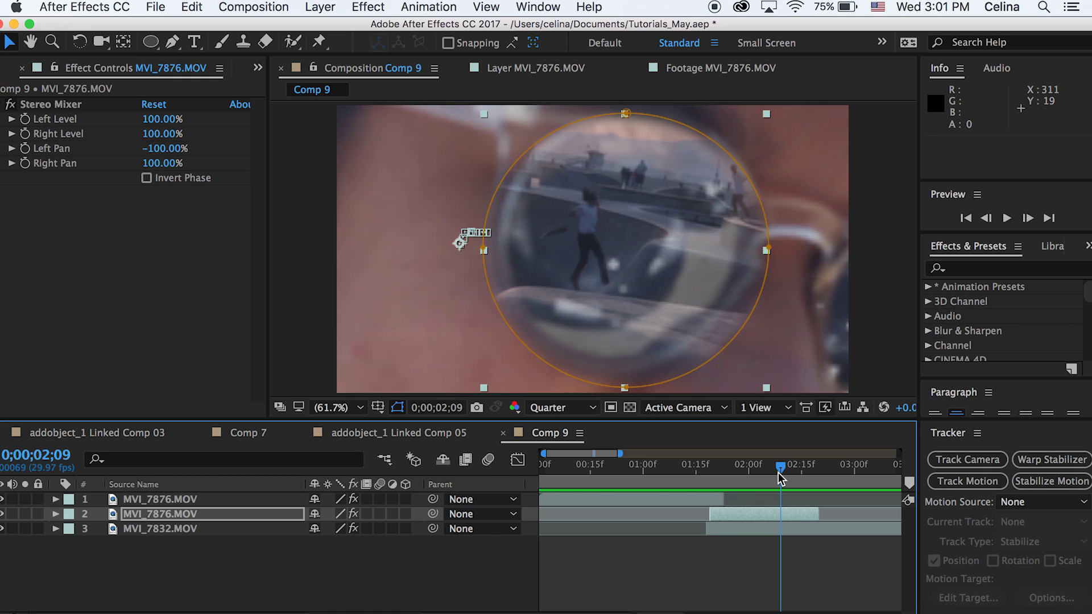
pyautogui.click(782, 531)
pyautogui.moveTo(780, 468); pyautogui.dragTo(777, 467)
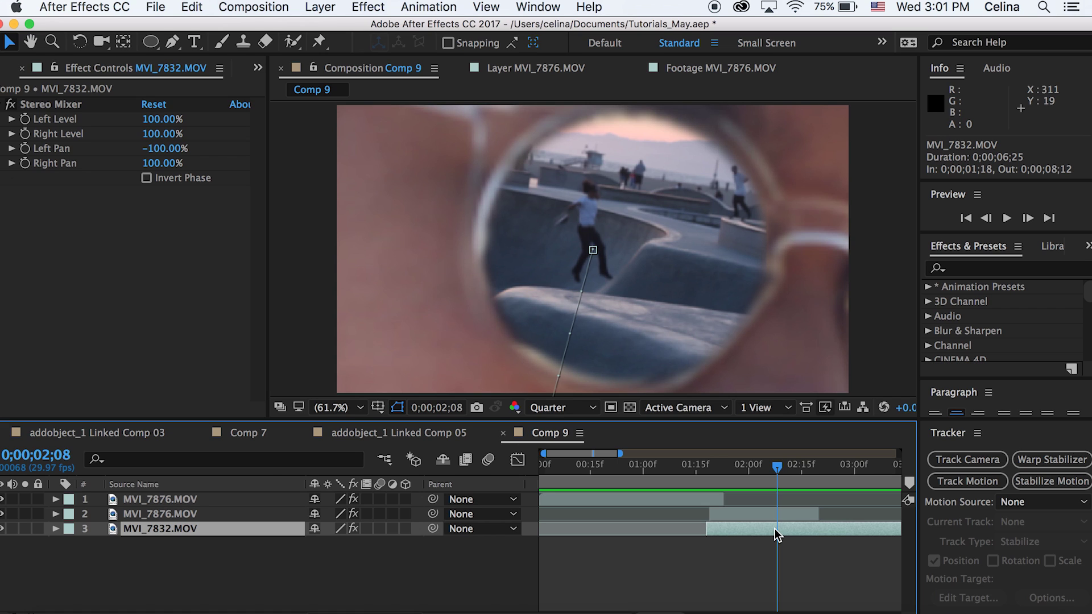
pyautogui.press('super+shift+d')
# Step: Split the later MVI_7832.MOV piece again at 0;00;02;13 and select the short middle segment
pyautogui.moveTo(777, 470); pyautogui.dragTo(795, 471)
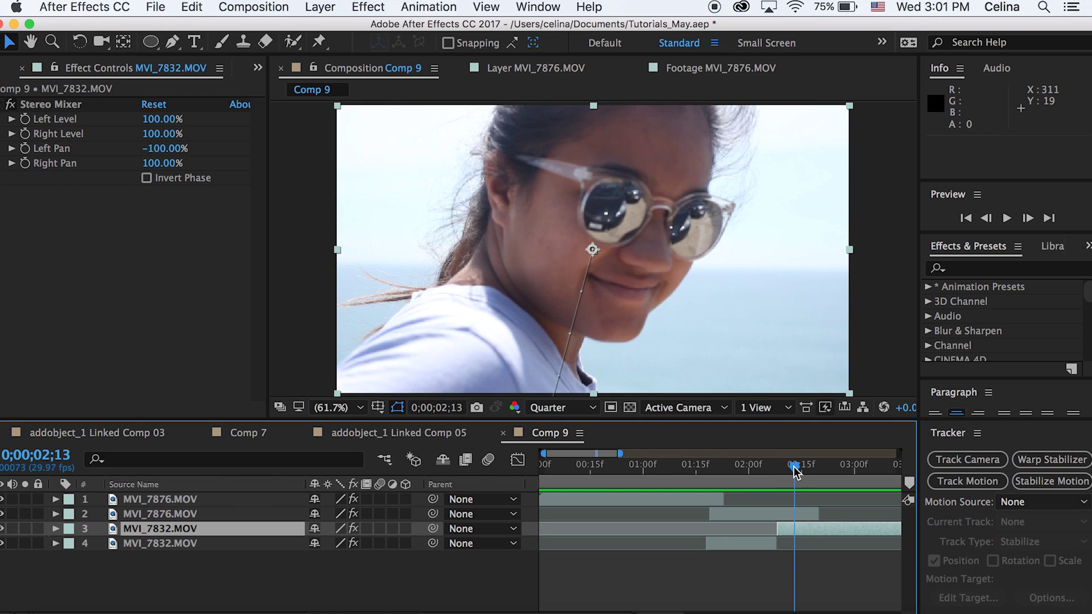
pyautogui.click(799, 532)
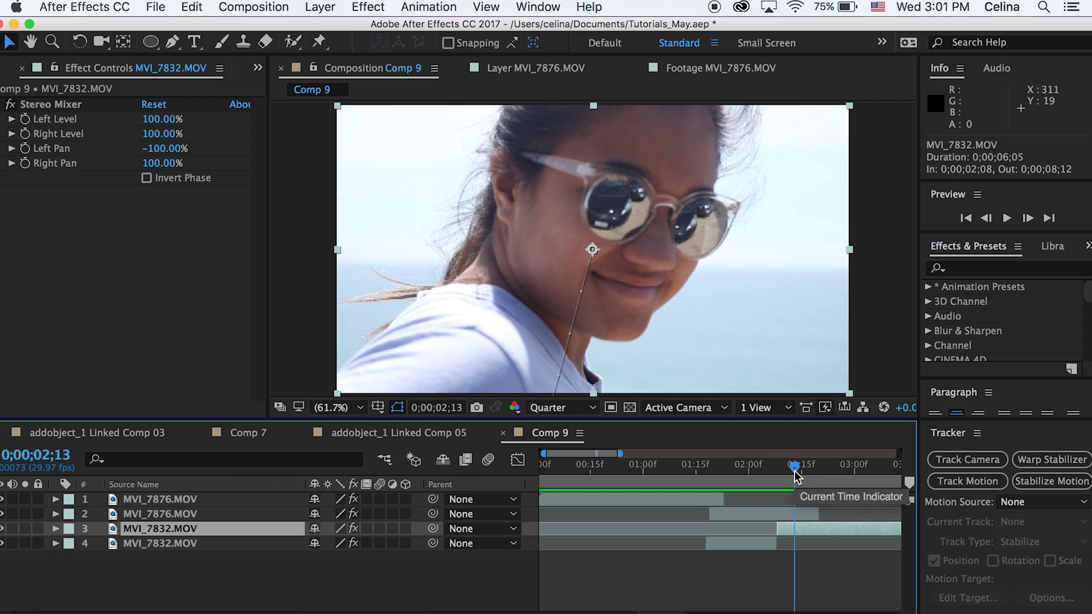
pyautogui.hotkey('ctrl', 'shift', 'd')
pyautogui.moveTo(795, 479); pyautogui.dragTo(787, 480)
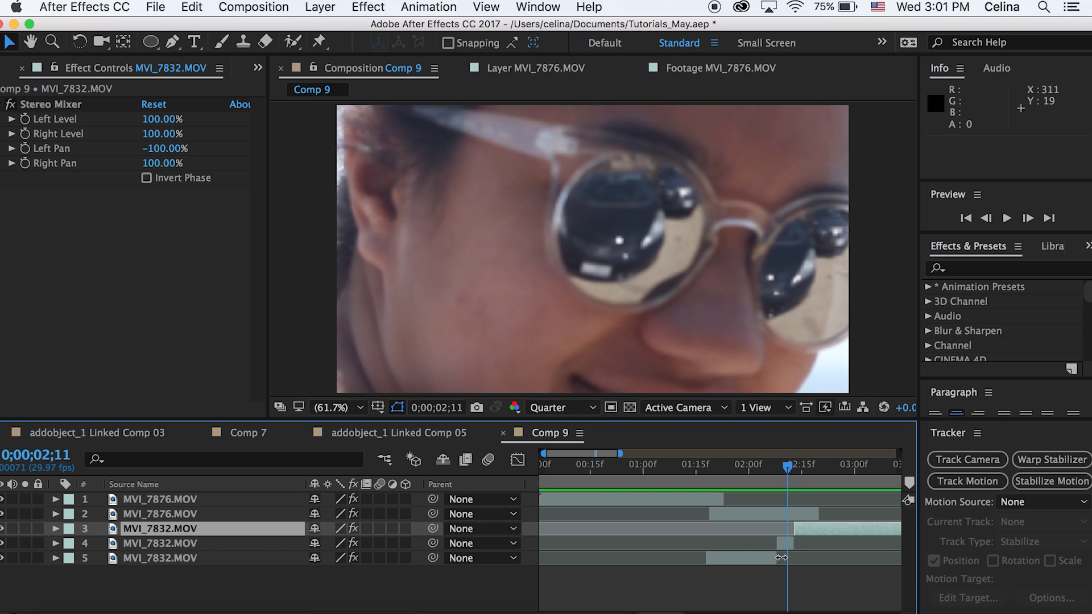
pyautogui.moveTo(787, 478); pyautogui.dragTo(791, 478)
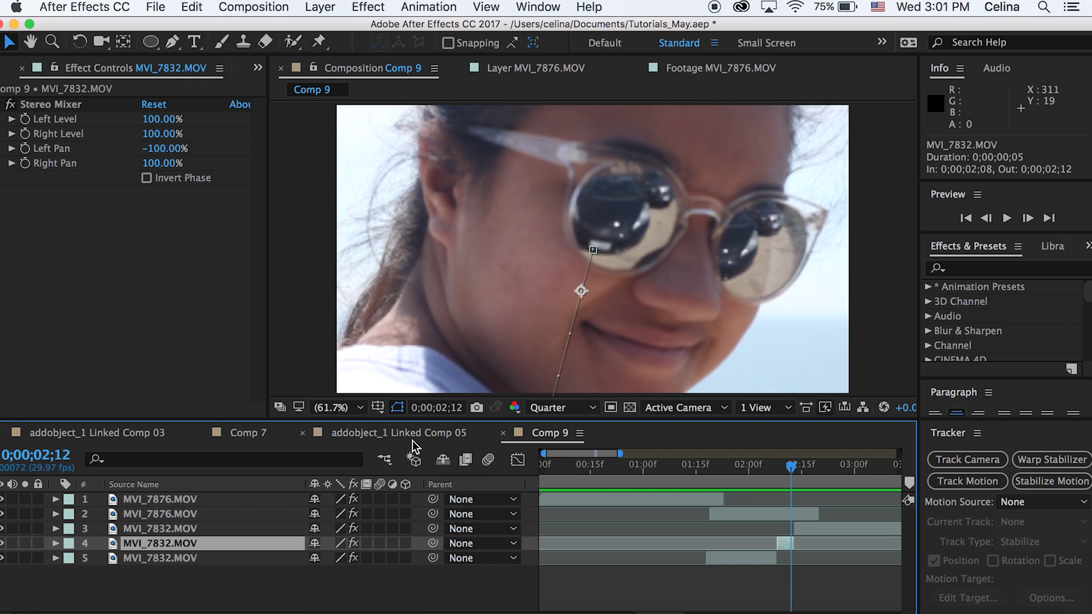
# Step: Enable motion blur for the composition and for the short middle MVI_7832.MOV segment, and preview it
pyautogui.click(488, 461)
pyautogui.click(380, 543)
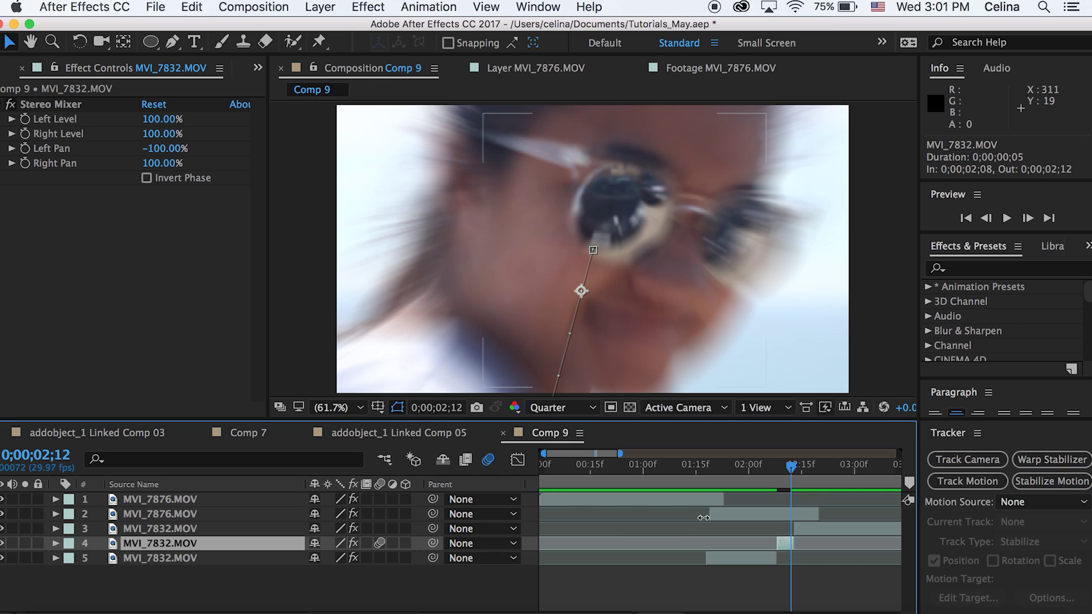
pyautogui.press('space')
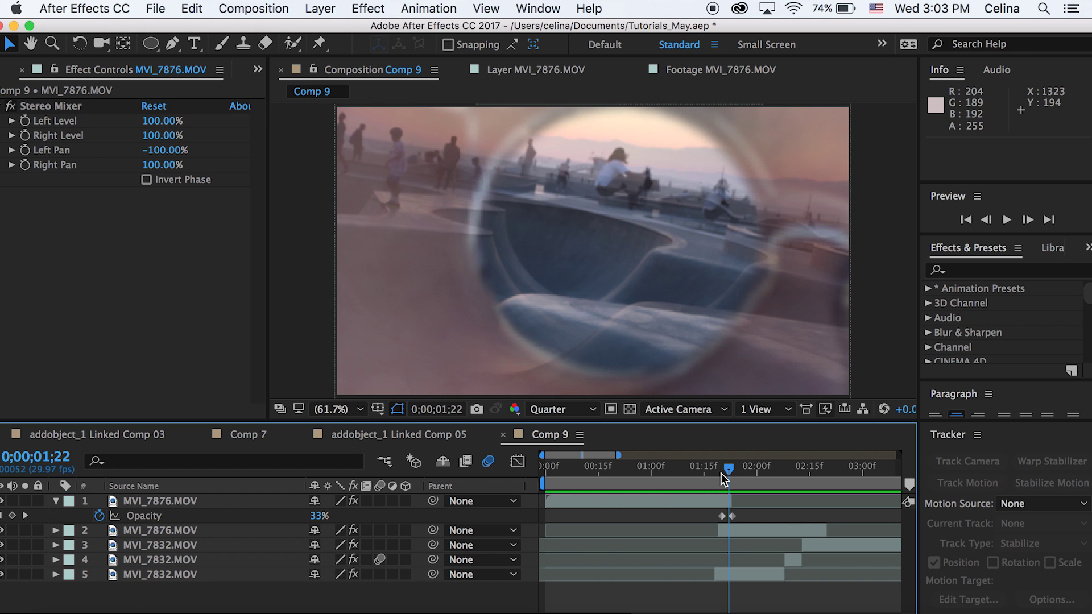
# Step: Reveal the masked MVI_7876.MOV segment's opacity and add a 100% keyframe at 0;00;01;25
pyautogui.moveTo(726, 472); pyautogui.dragTo(722, 473)
pyautogui.click(728, 528)
pyautogui.press('t')
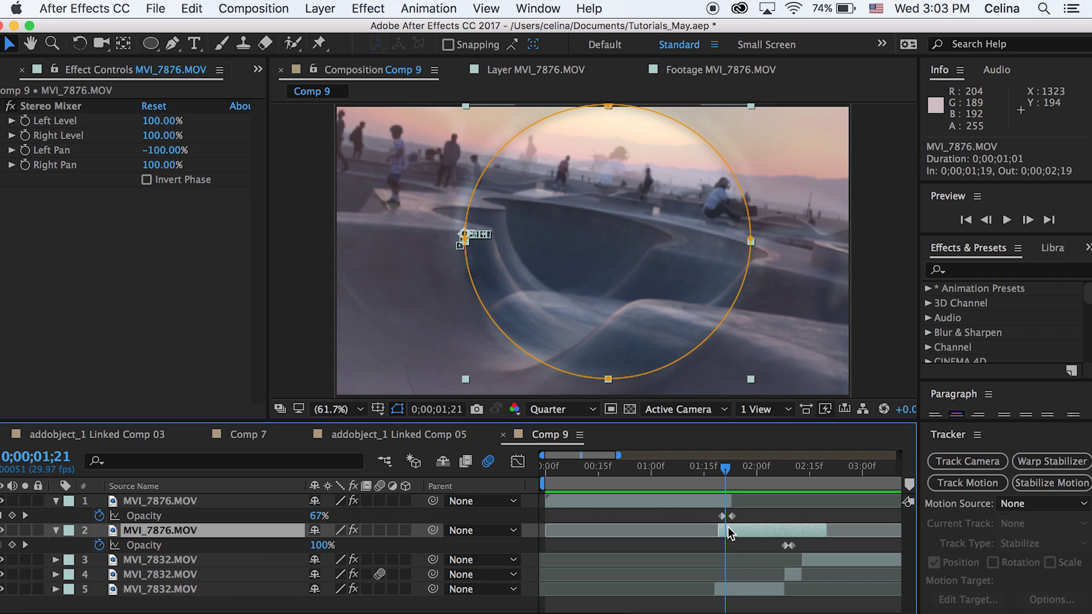
pyautogui.moveTo(727, 473); pyautogui.dragTo(740, 482)
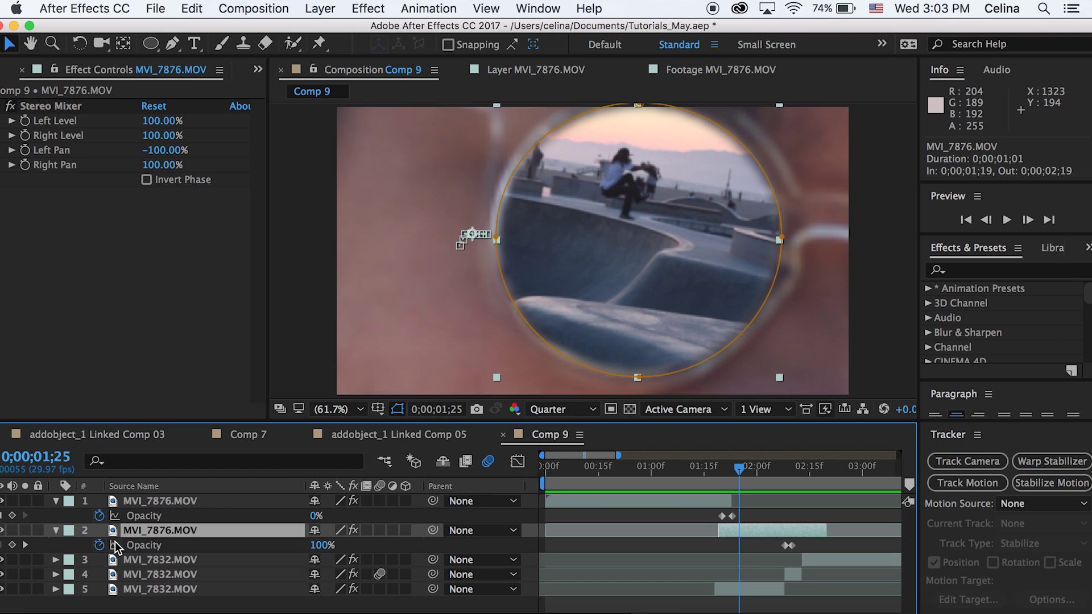
pyautogui.click(12, 546)
# Step: Set the masked segment's opacity to 0% at 0;00;01;22 and preview the fade-in
pyautogui.moveTo(735, 470); pyautogui.dragTo(722, 470)
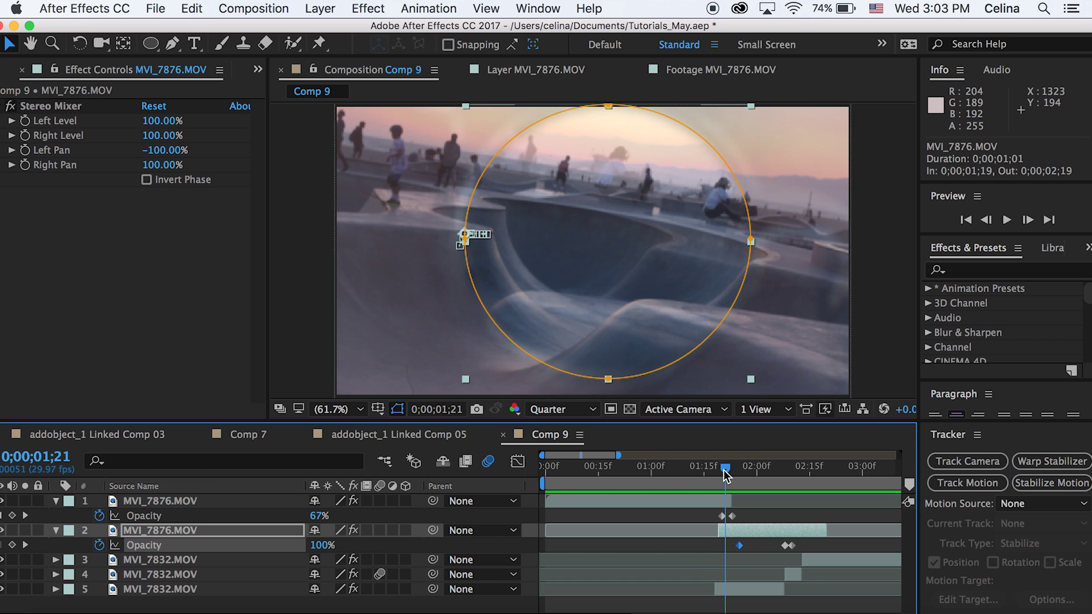
pyautogui.moveTo(725, 475); pyautogui.dragTo(731, 481)
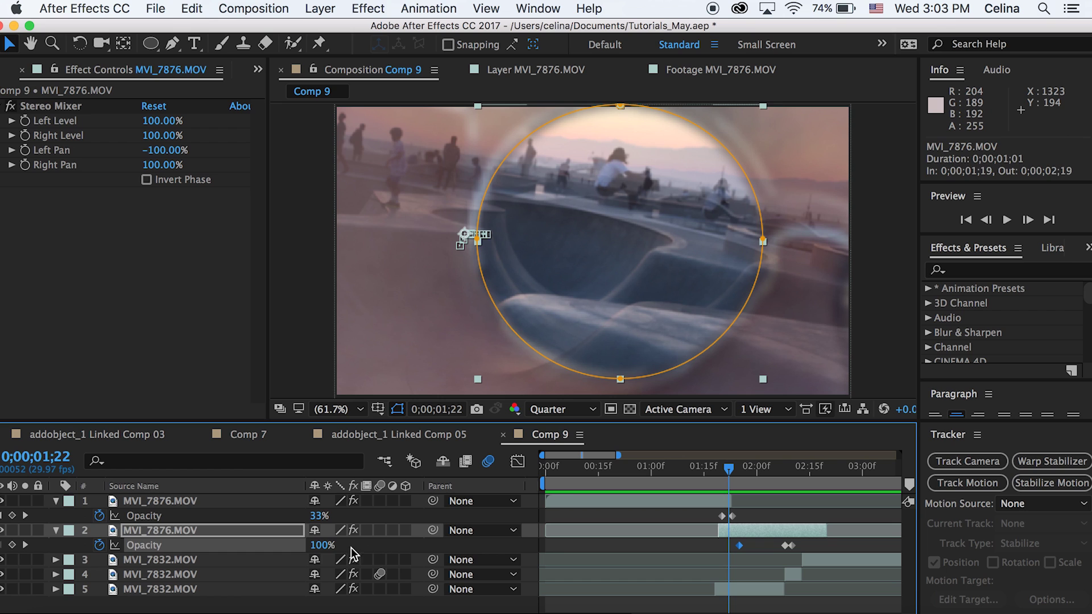
pyautogui.click(322, 545)
pyautogui.write('0')
pyautogui.press('Return')
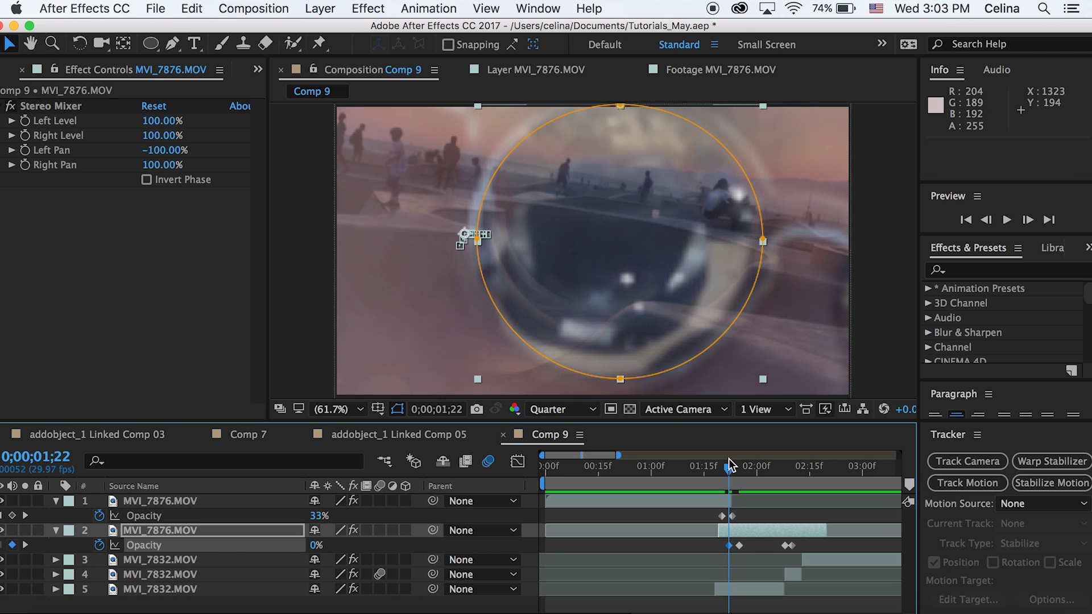
pyautogui.press('space')
pyautogui.press('space')
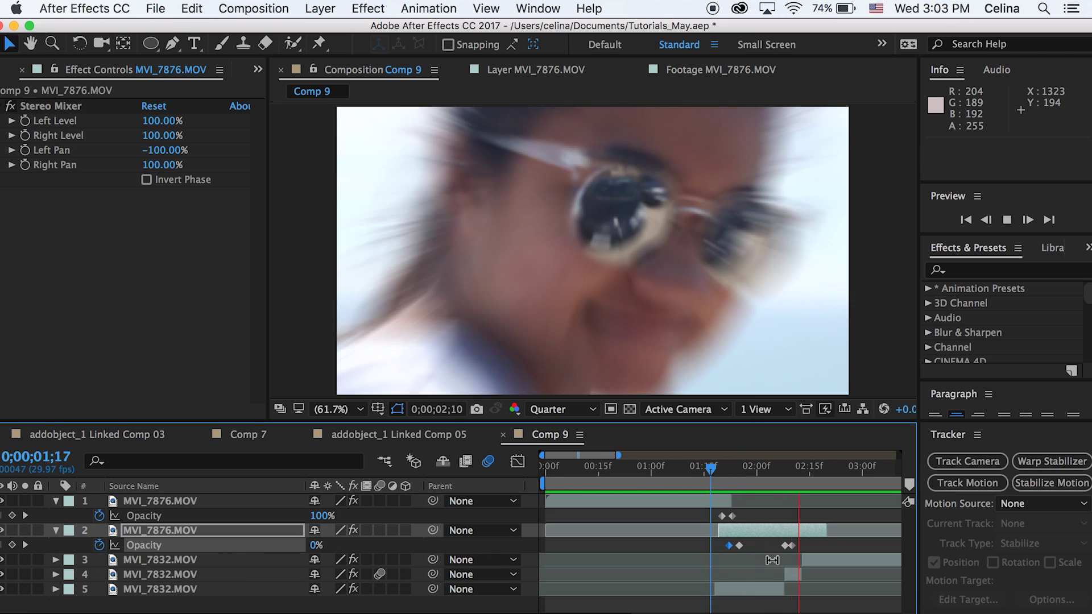
# Step: Shift the masked segment's fade-in opacity keyframes to 0;00;01;21 and 0;00;01;24 and check the blend
pyautogui.press('space')
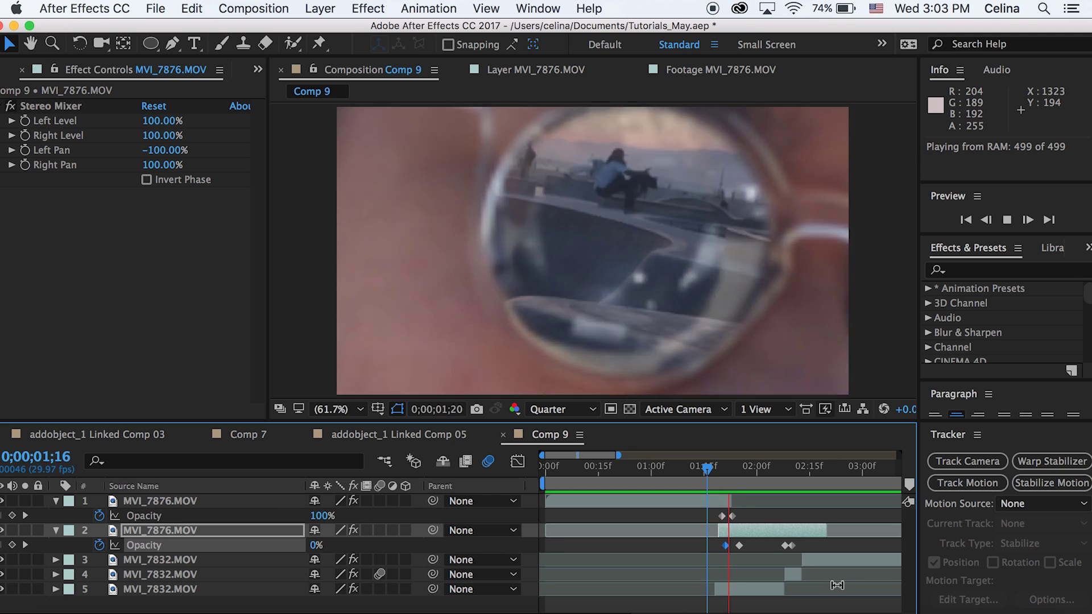
pyautogui.click(736, 545)
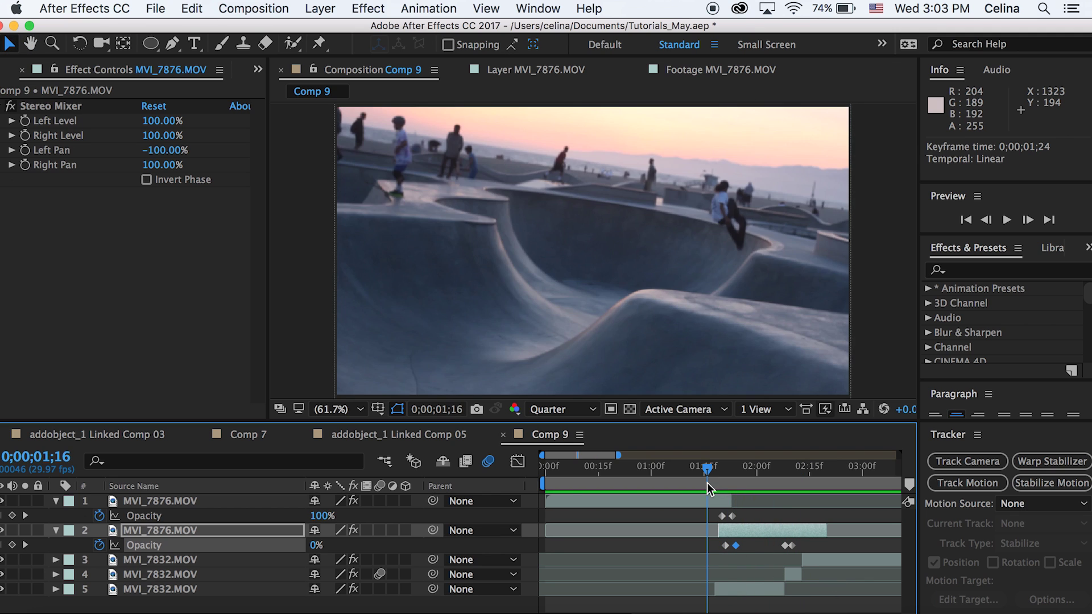
pyautogui.click(736, 486)
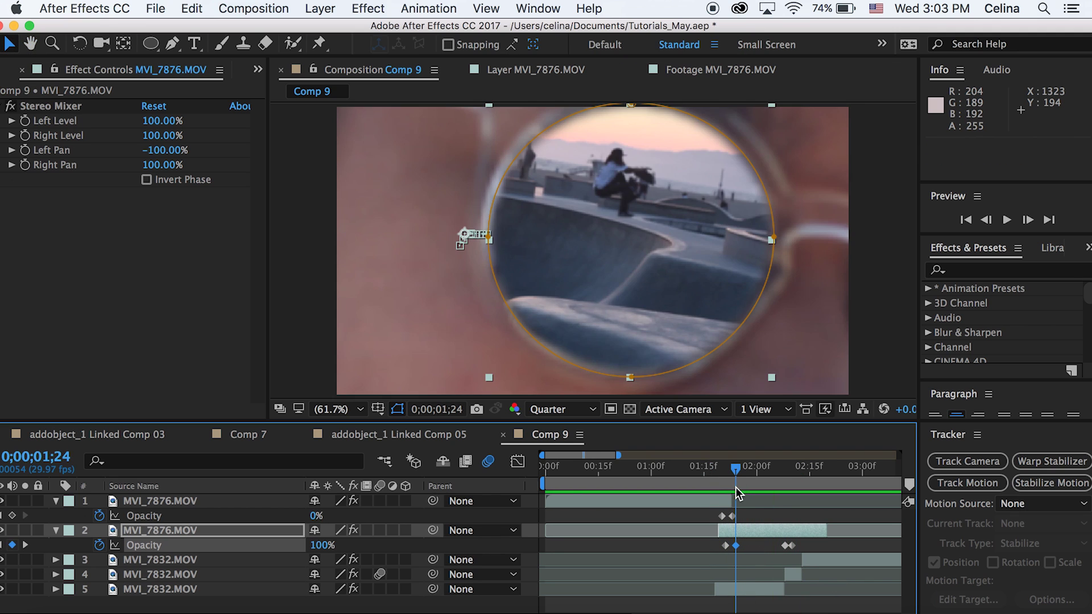
pyautogui.moveTo(731, 479); pyautogui.dragTo(715, 479)
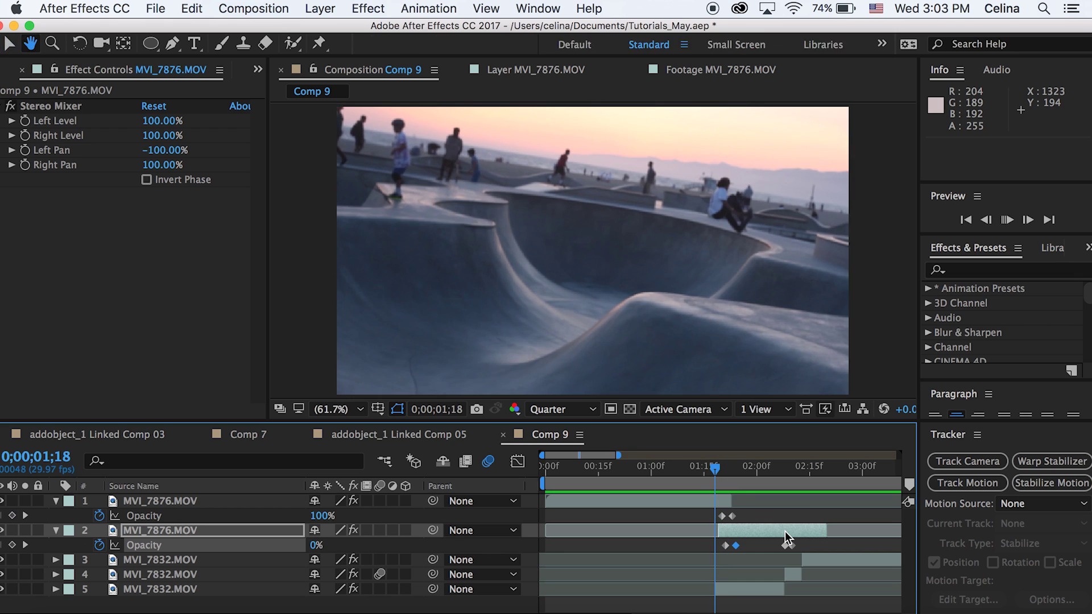
pyautogui.press('space')
pyautogui.click(729, 476)
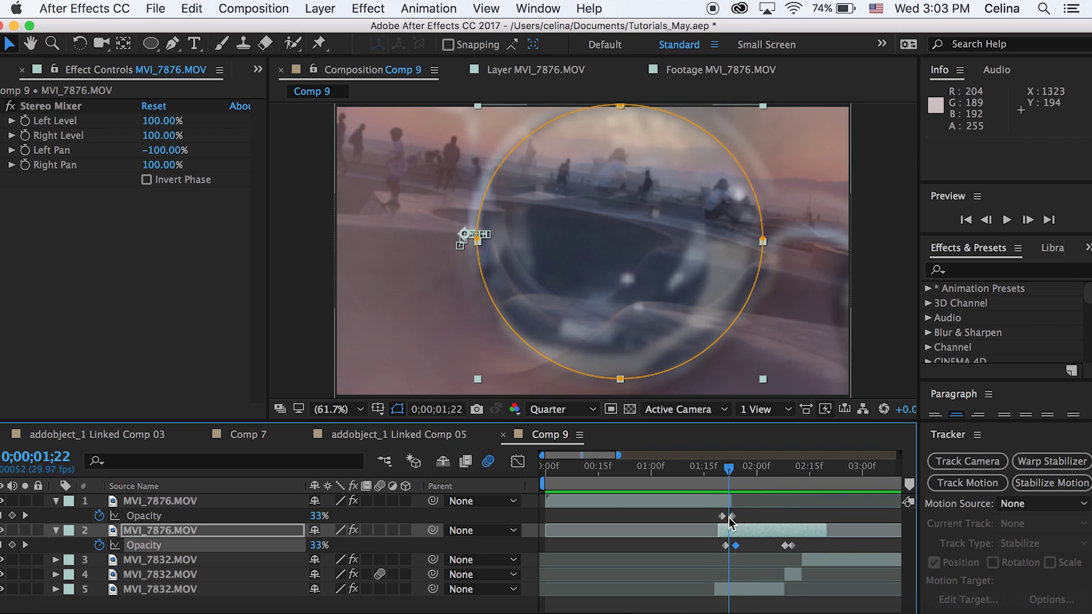
# Step: Move the masked segment's 0% opacity keyframe to 0;00;01;19 and replay the transition from 0;00;00;20
pyautogui.moveTo(726, 546); pyautogui.dragTo(719, 546)
pyautogui.click(714, 479)
pyautogui.press('space')
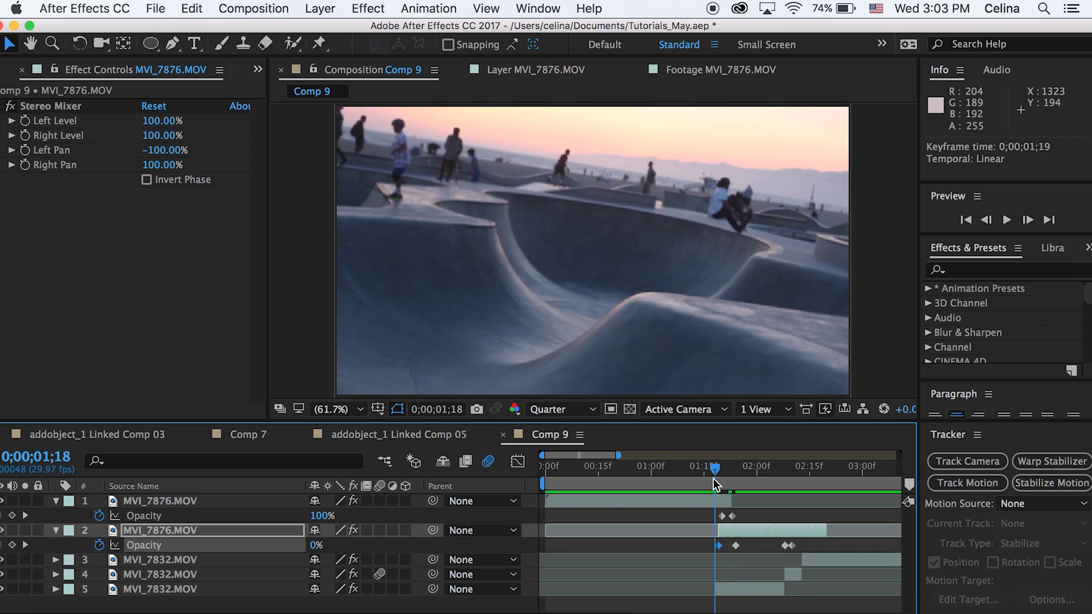
pyautogui.moveTo(695, 465); pyautogui.dragTo(615, 470)
pyautogui.press('space')
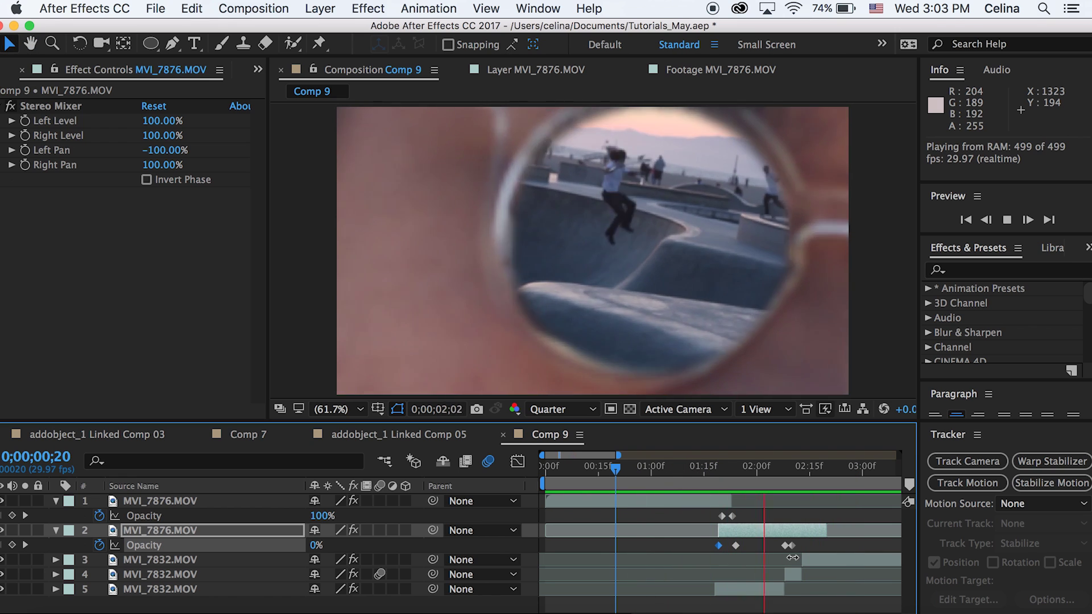
pyautogui.press('space')
pyautogui.press('space')
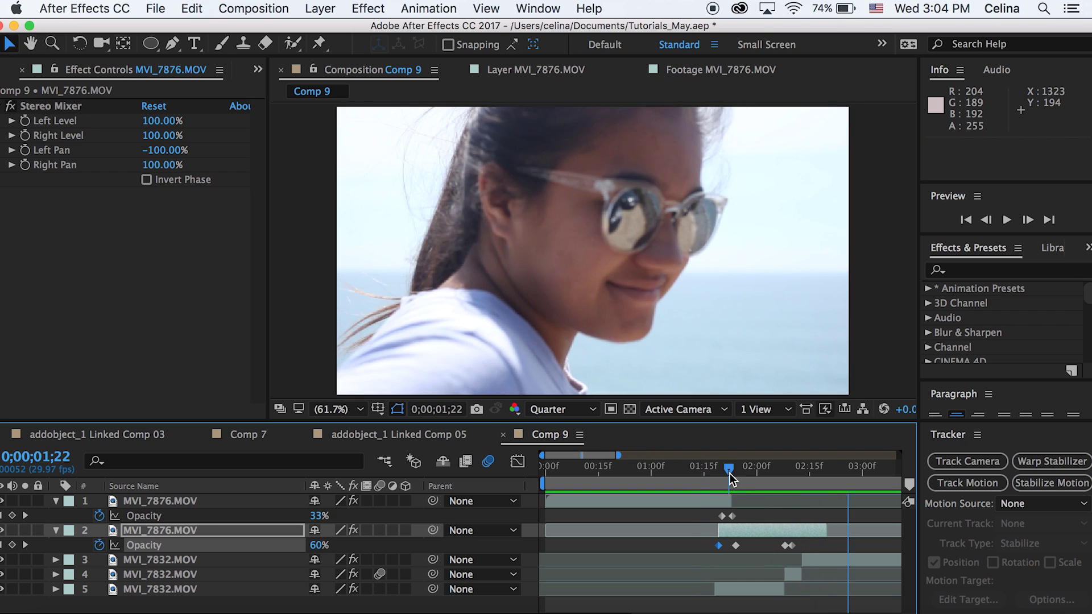
# Step: Expand the first MVI_7876.MOV layer's transform properties and add scale and position keyframes at 0;00;01;17
pyautogui.click(715, 505)
pyautogui.click(57, 501)
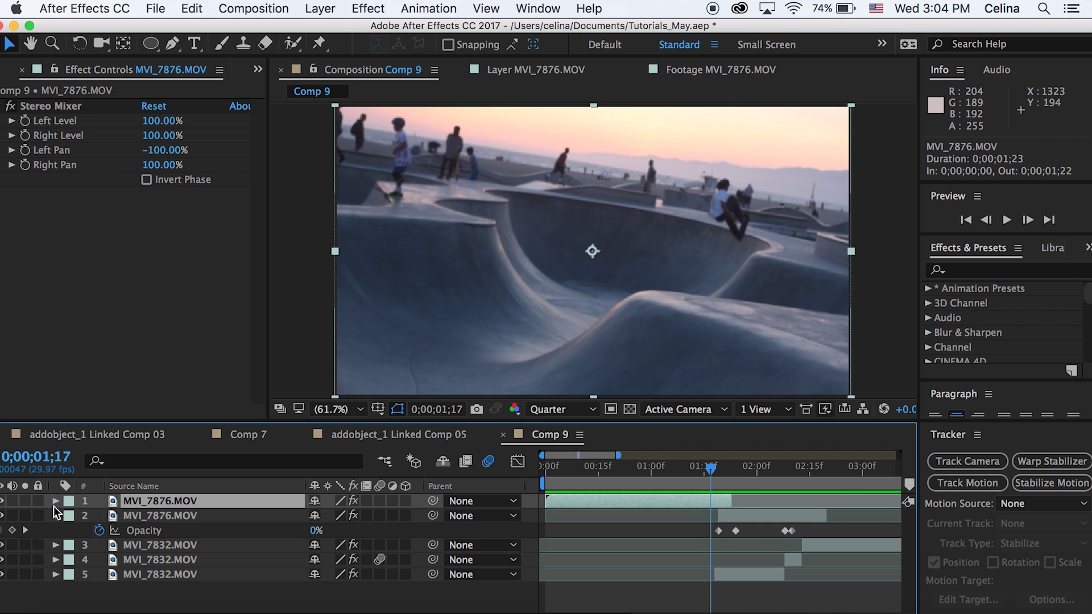
pyautogui.click(56, 502)
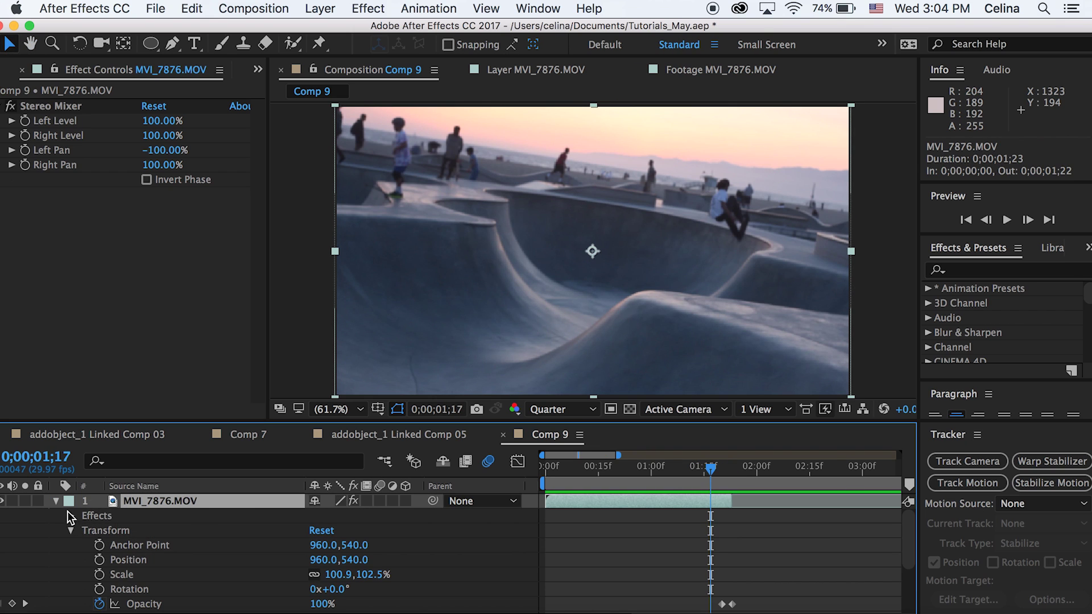
pyautogui.hotkey('alt', 'shift', 's')
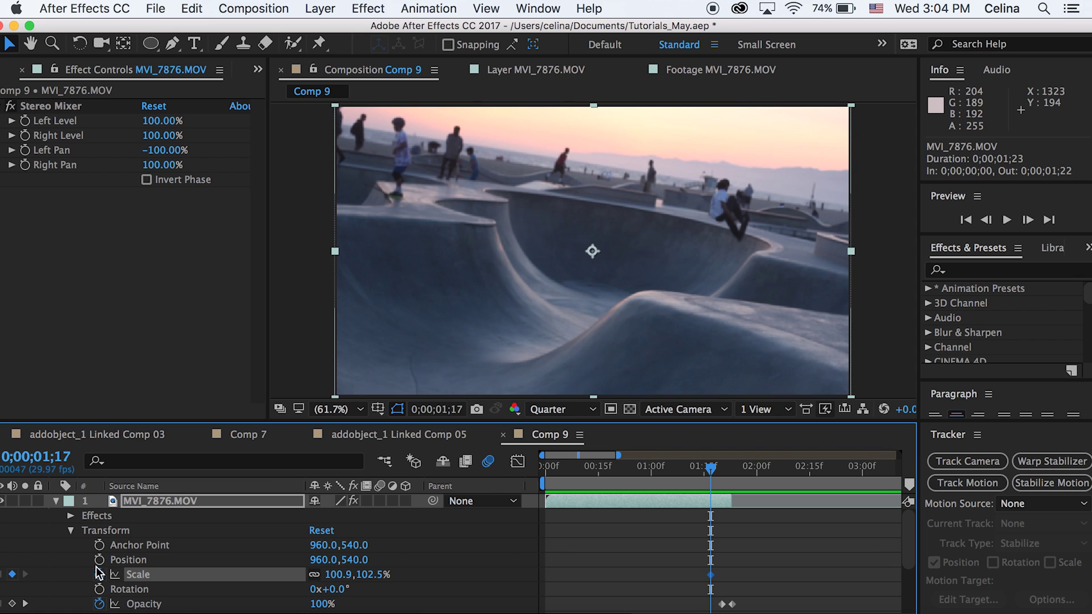
pyautogui.hotkey('alt', 'shift', 'p')
# Step: At 0;00;01;21, set the first MVI_7876.MOV layer's position to 485.0,476.0 and its scale to 118.6,120.5%
pyautogui.moveTo(710, 469); pyautogui.dragTo(725, 466)
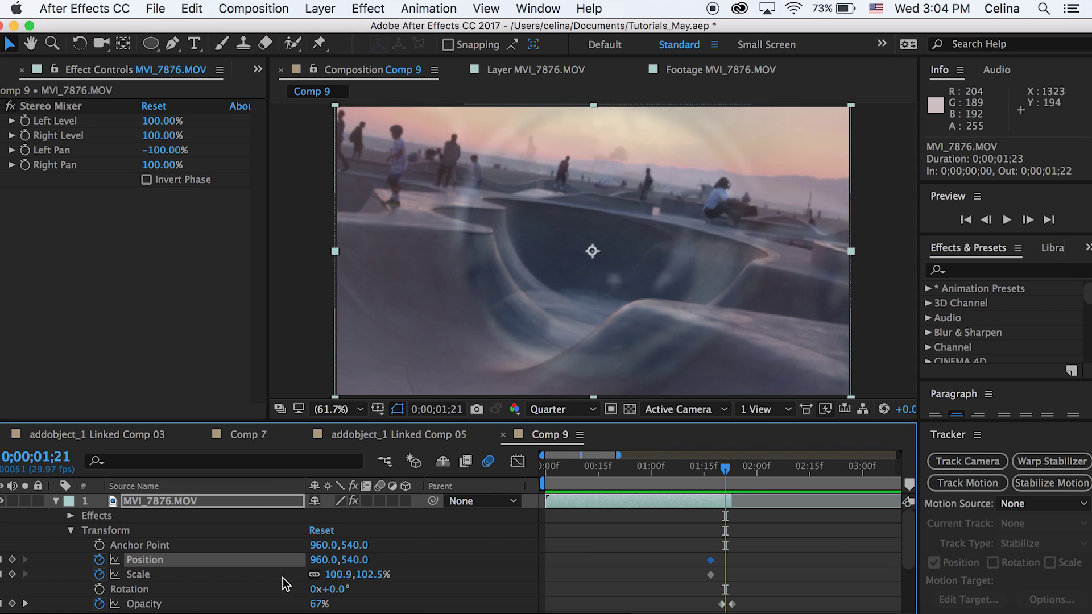
pyautogui.moveTo(317, 560); pyautogui.dragTo(55, 597)
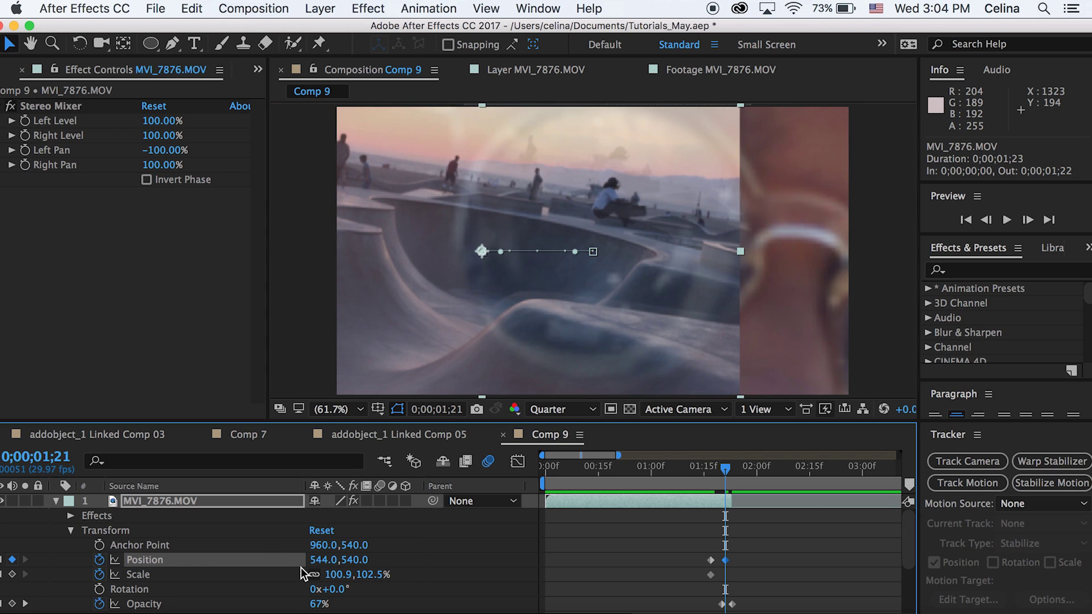
pyautogui.moveTo(358, 562); pyautogui.dragTo(323, 549)
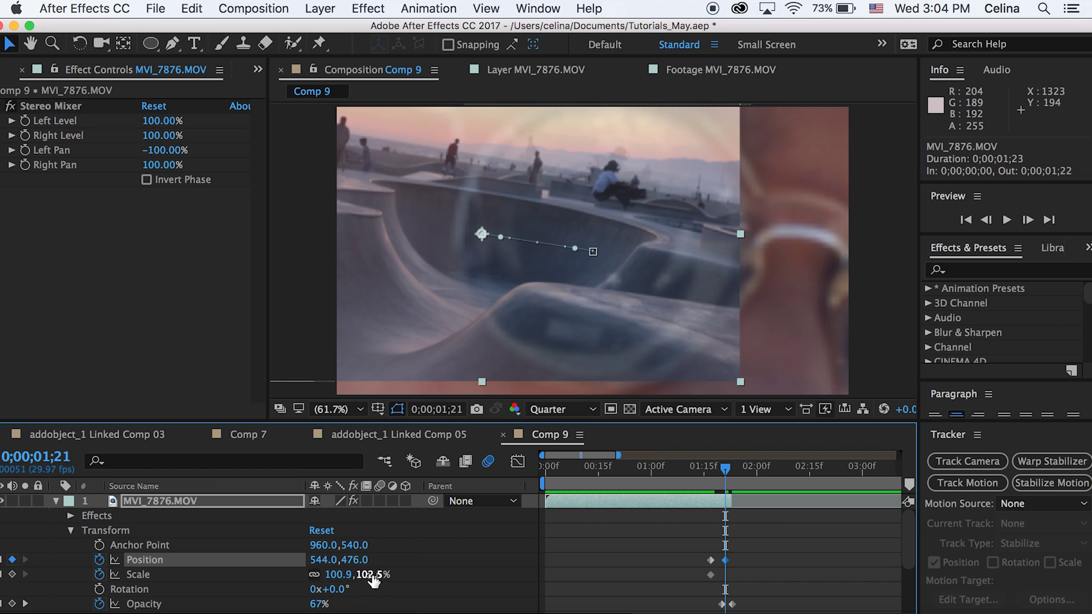
pyautogui.moveTo(379, 575); pyautogui.dragTo(390, 574)
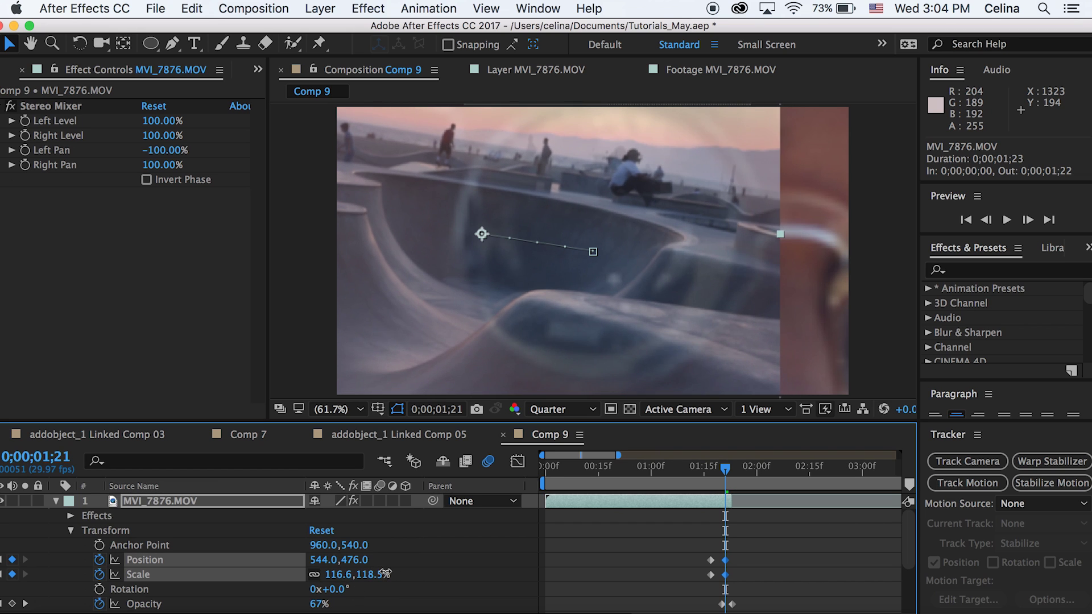
pyautogui.moveTo(323, 565); pyautogui.dragTo(289, 566)
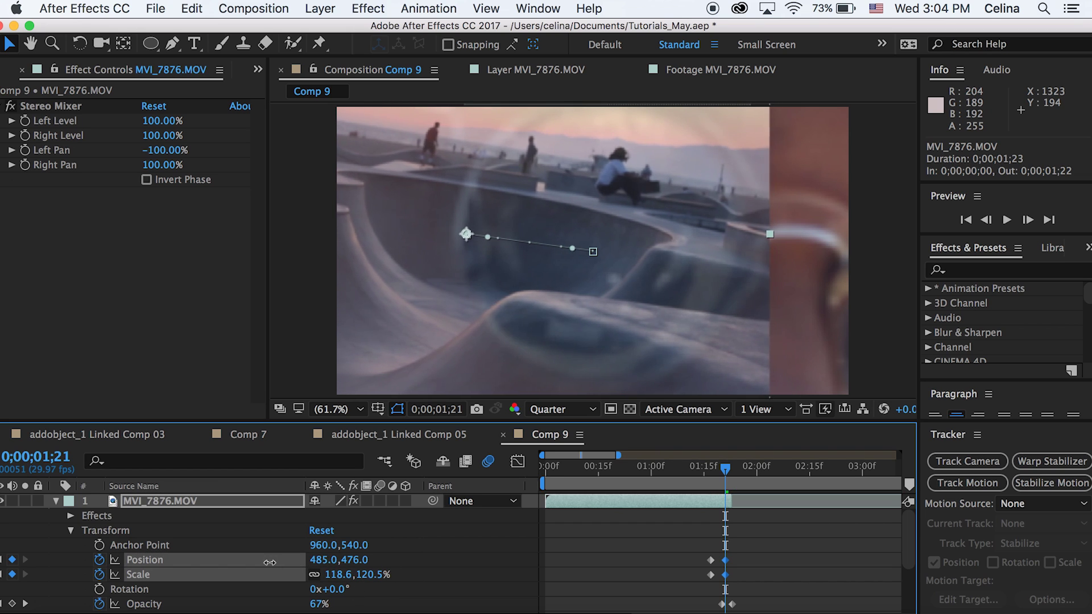
# Step: Preview the move and shift the layer's opacity keyframes to 0;00;01;17 and 0;00;01;21 to match it
pyautogui.press('space')
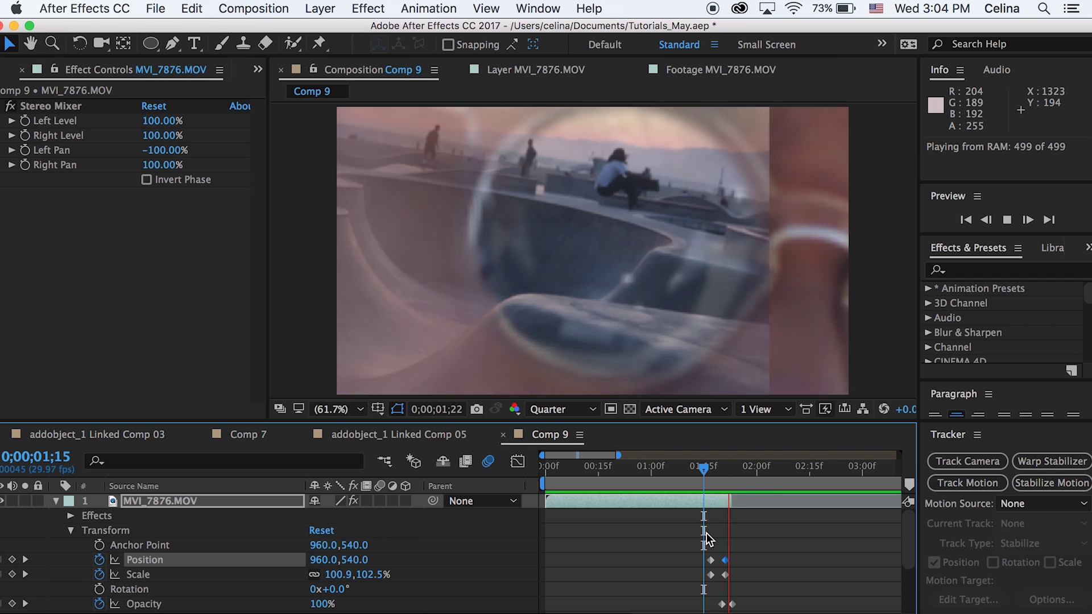
pyautogui.click(693, 476)
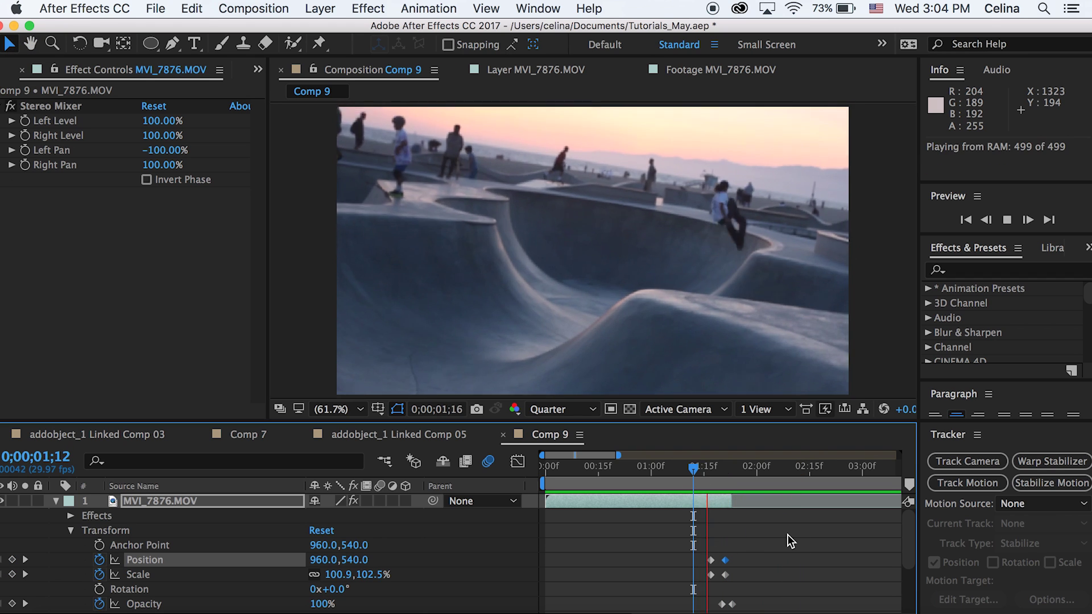
pyautogui.click(717, 476)
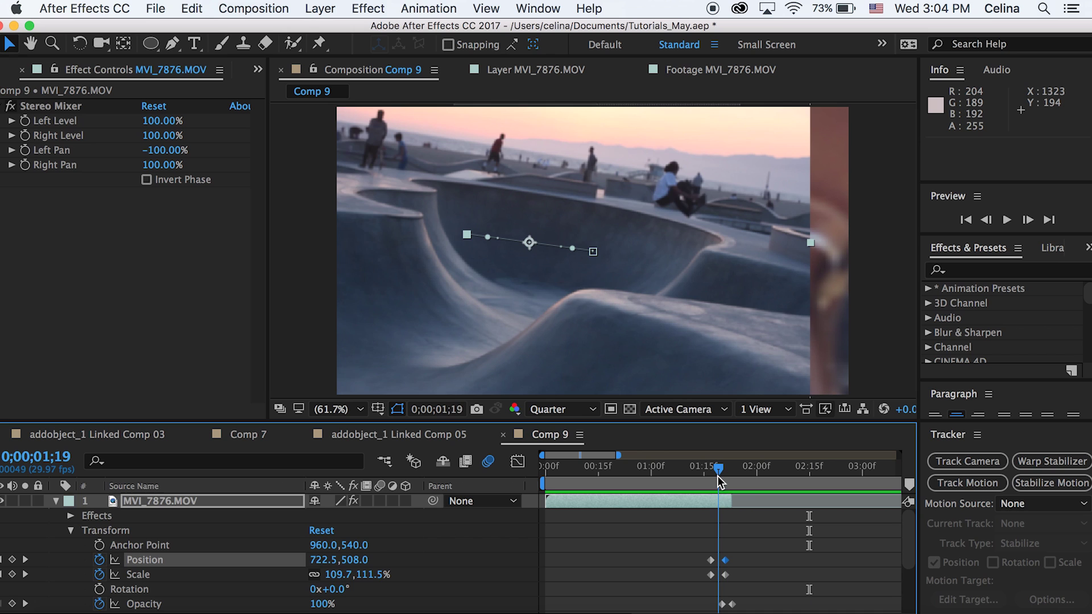
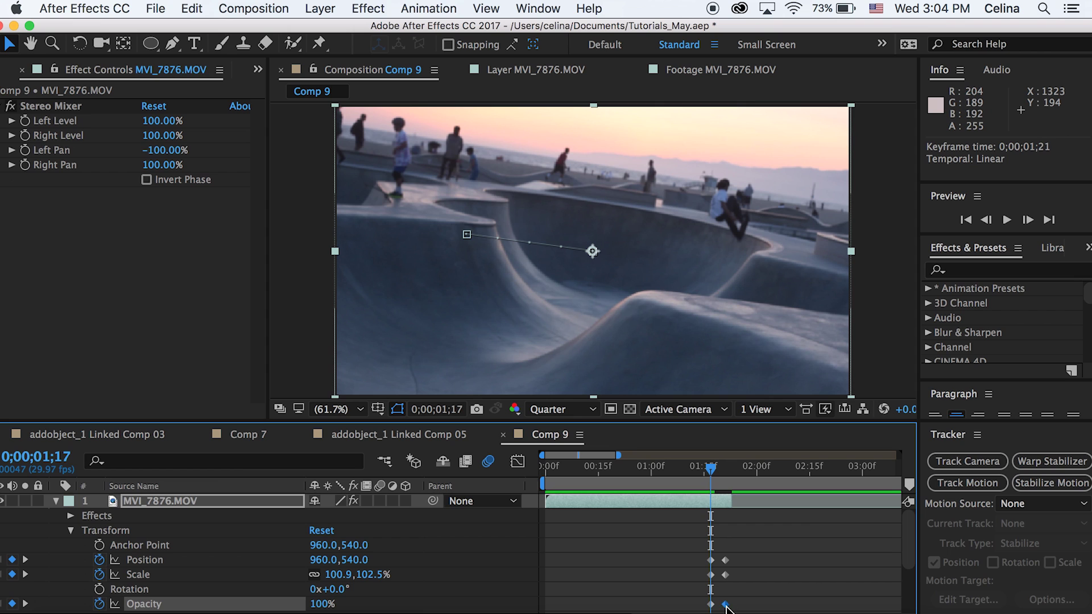
pyautogui.press('space')
pyautogui.click(715, 471)
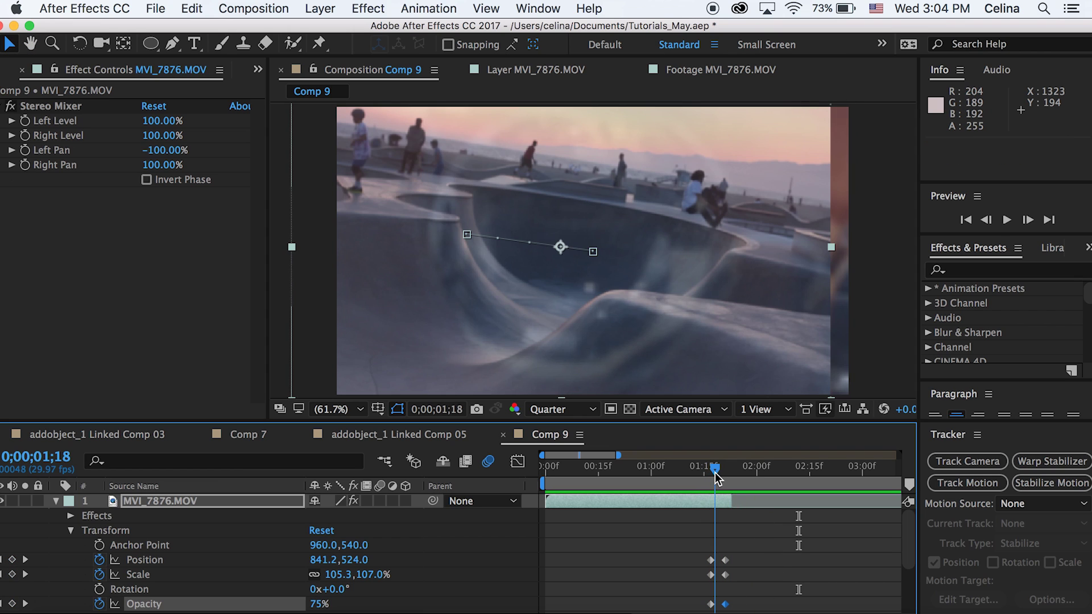
# Step: Split the first MVI_7876.MOV layer at 0;00;01;17, where its position and scale animation begins
pyautogui.click(715, 504)
pyautogui.press('u')
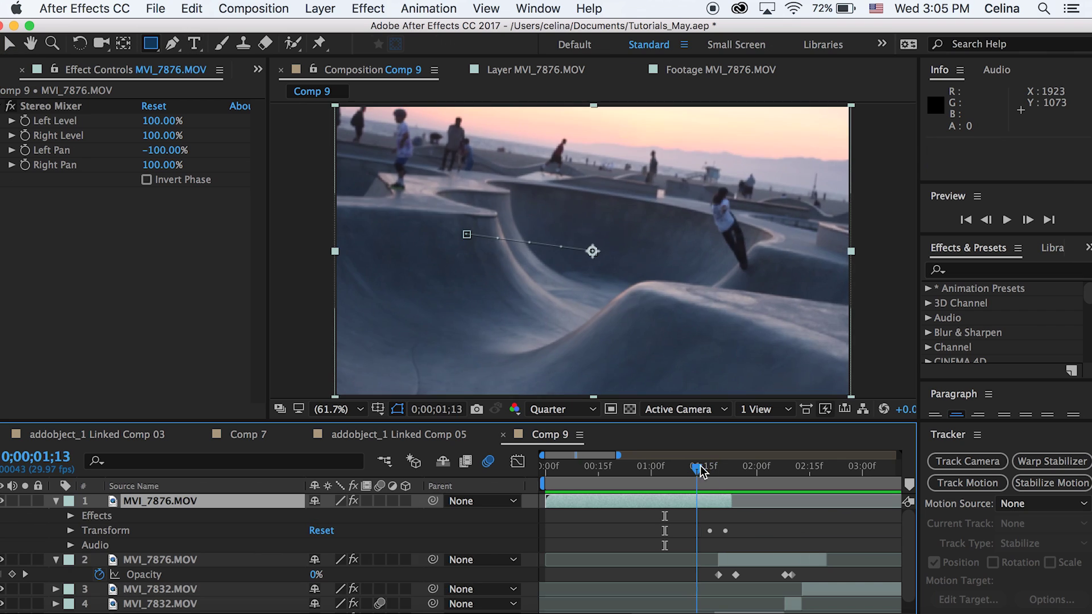
pyautogui.click(720, 470)
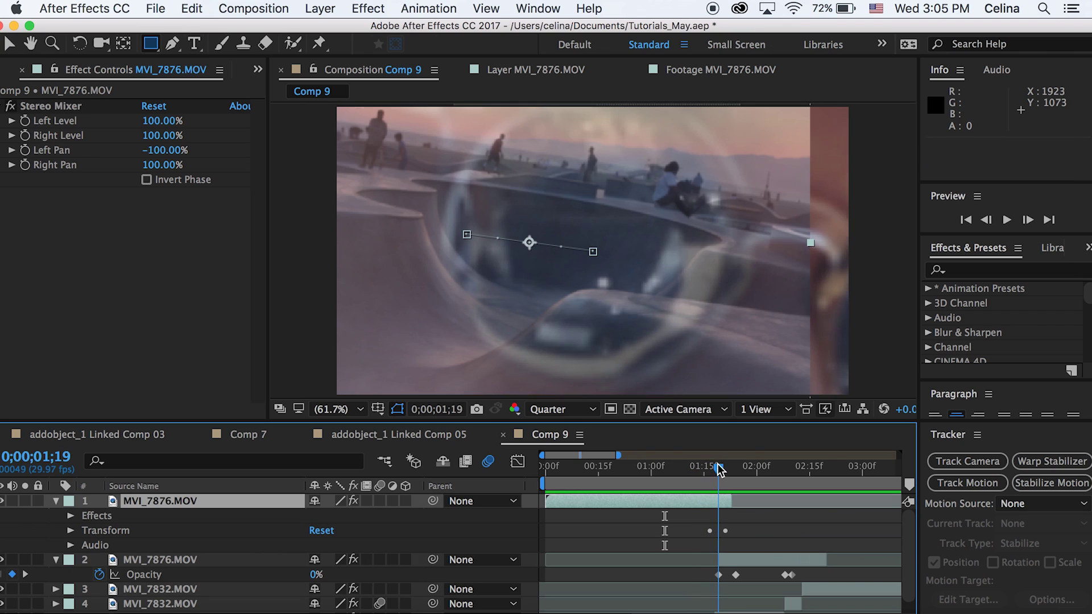
pyautogui.moveTo(720, 469); pyautogui.dragTo(710, 517)
pyautogui.click(710, 516)
pyautogui.click(710, 503)
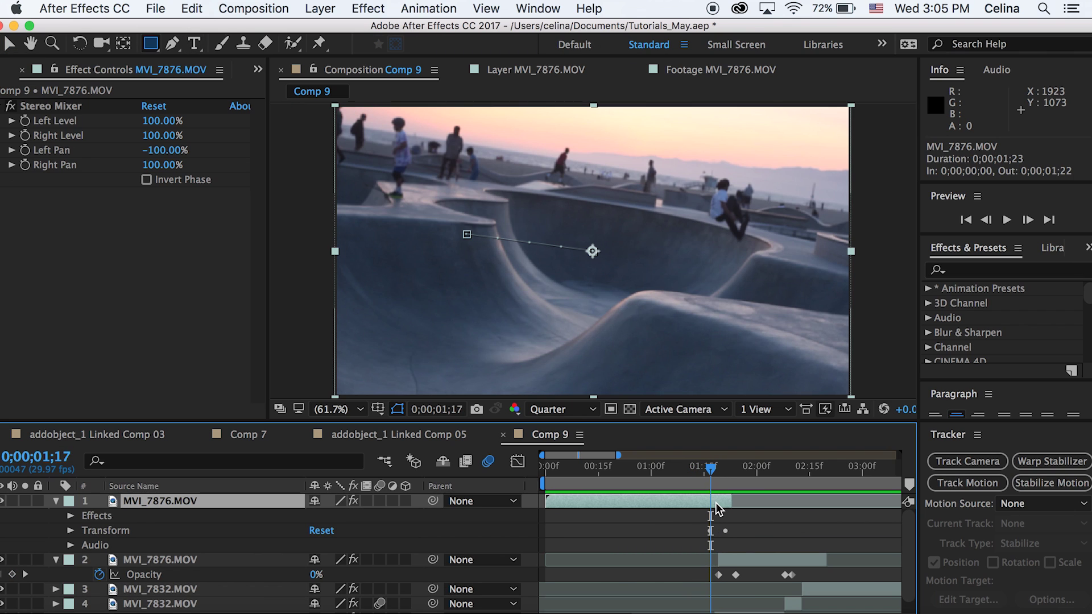
pyautogui.press('super+shift+d')
# Step: At 0;00;01;18, draw a rectangular mask around the short MVI_7876.MOV segment on the top layer
pyautogui.moveTo(711, 468); pyautogui.dragTo(714, 469)
pyautogui.click(715, 499)
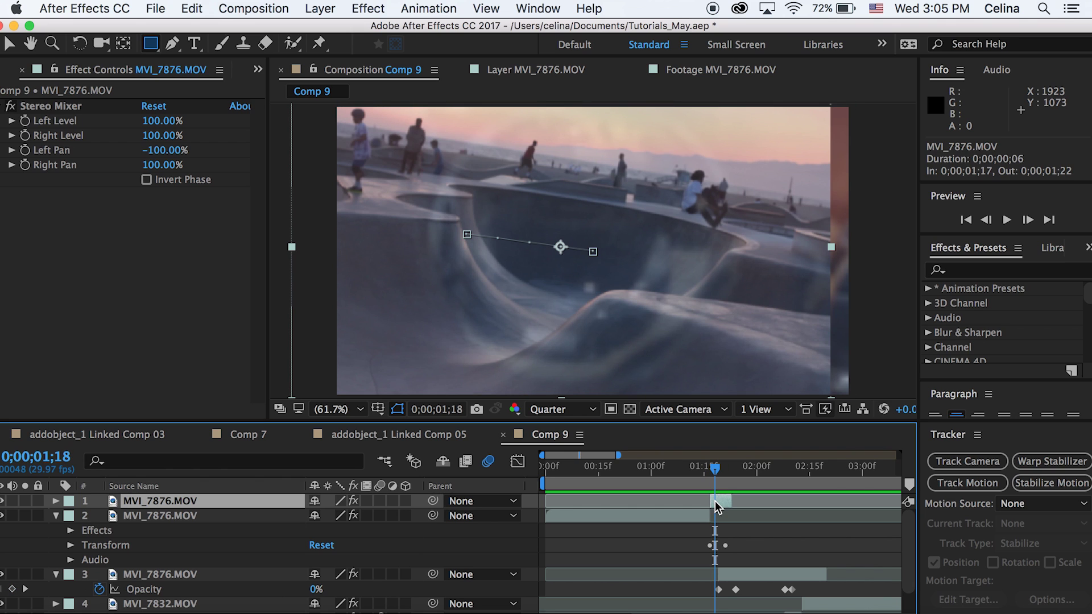
pyautogui.click(55, 517)
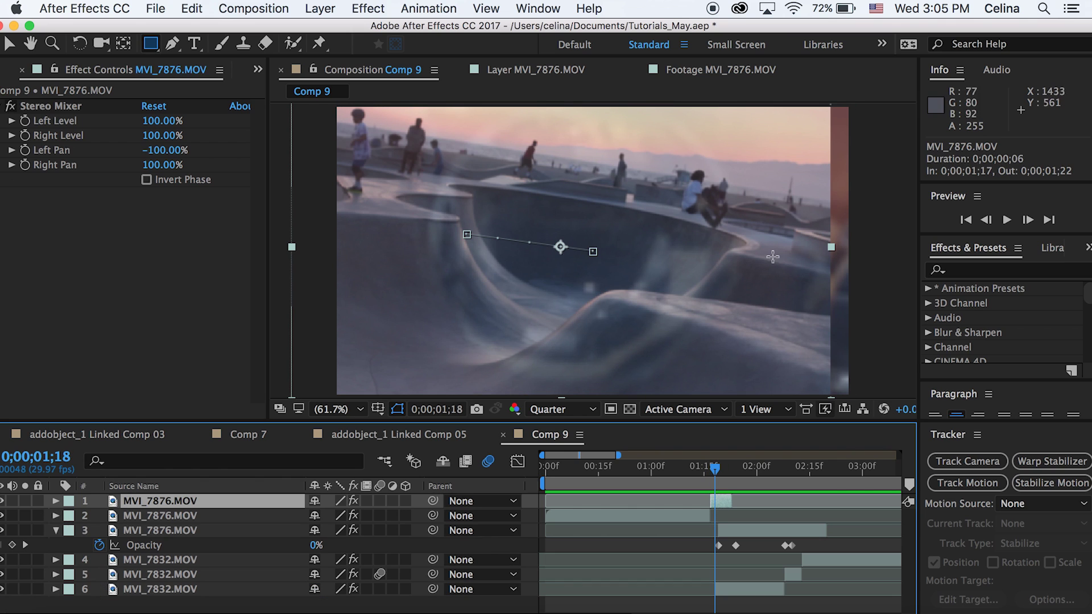
pyautogui.moveTo(860, 106); pyautogui.dragTo(713, 203)
pyautogui.moveTo(686, 242); pyautogui.dragTo(6, 516)
# Step: Move the whole mask up and inward so its right edge sits just inside the right edge of the segment's image
pyautogui.click(349, 409)
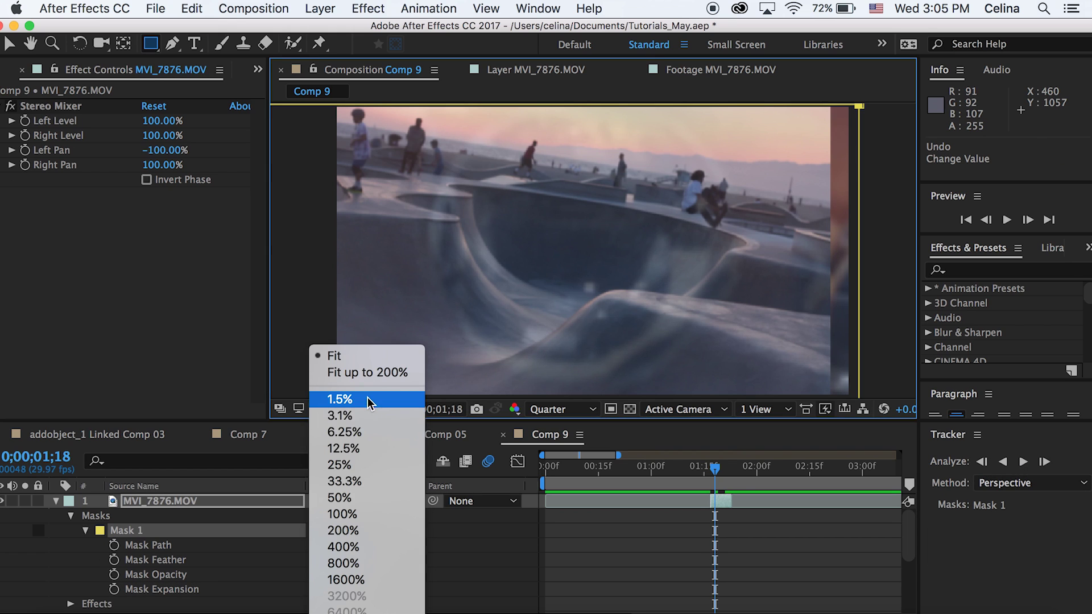
pyautogui.click(344, 481)
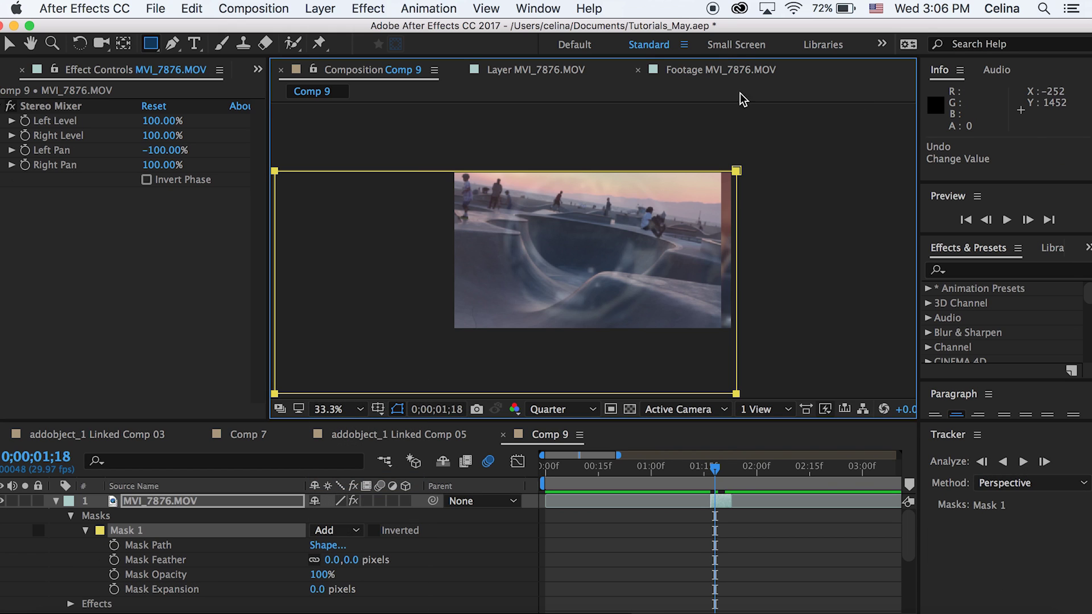
pyautogui.press('v')
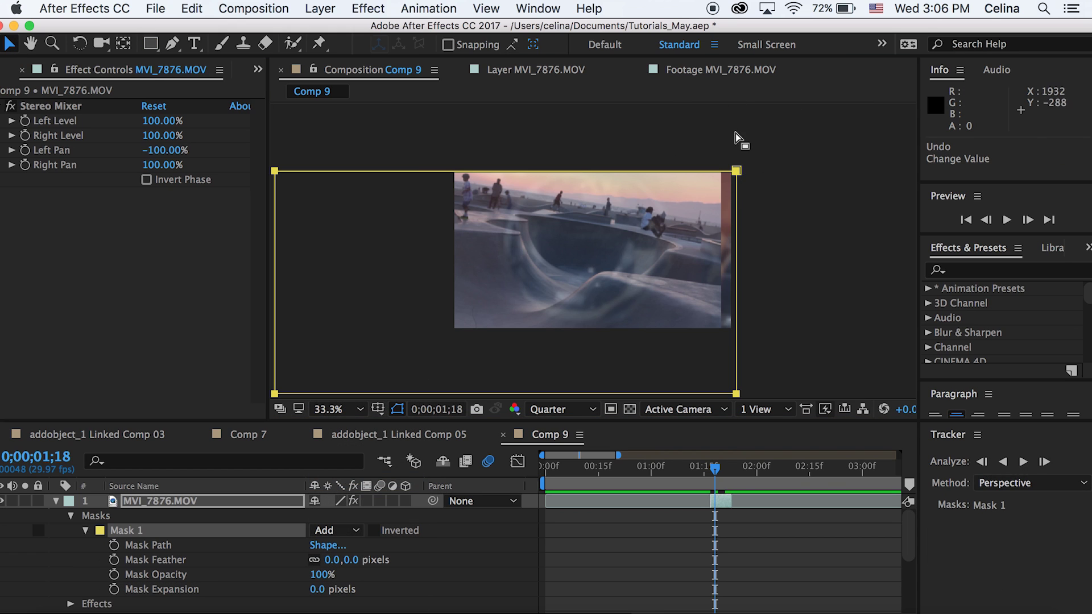
pyautogui.moveTo(738, 170); pyautogui.dragTo(752, 141)
pyautogui.press('cmd+z')
pyautogui.moveTo(726, 368); pyautogui.dragTo(714, 369)
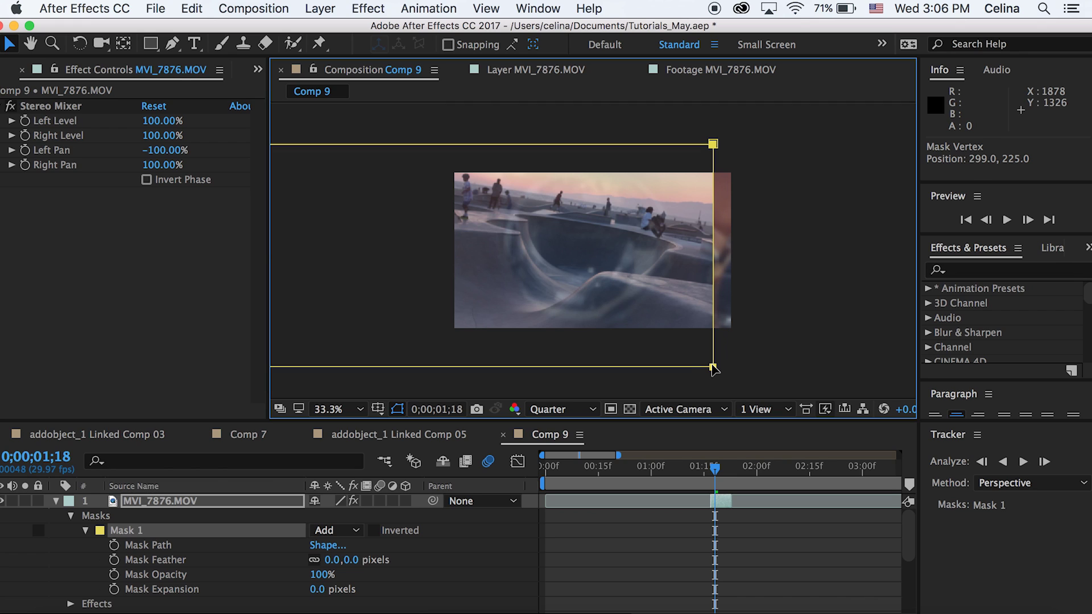
# Step: Set Mask 1's feather to 212.0 pixels and its expansion to -88.0 pixels
pyautogui.moveTo(350, 561); pyautogui.dragTo(425, 532)
pyautogui.moveTo(316, 589)
pyautogui.mouseDown()
pyautogui.moveTo(250, 589)
pyautogui.moveTo(318, 589)
pyautogui.moveTo(310, 595)
pyautogui.mouseUp()
pyautogui.moveTo(334, 560); pyautogui.dragTo(409, 553)
pyautogui.moveTo(317, 590); pyautogui.dragTo(261, 589)
pyautogui.click(745, 553)
# Step: Preview the masked fade from just before the split and collapse the top layer's properties
pyautogui.click(692, 479)
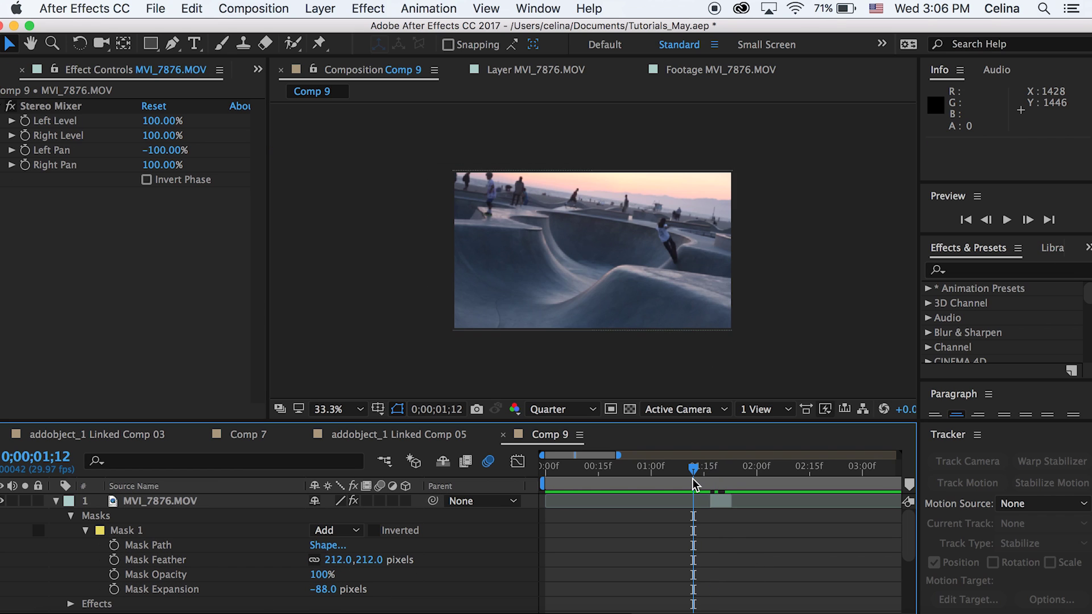
pyautogui.press('space')
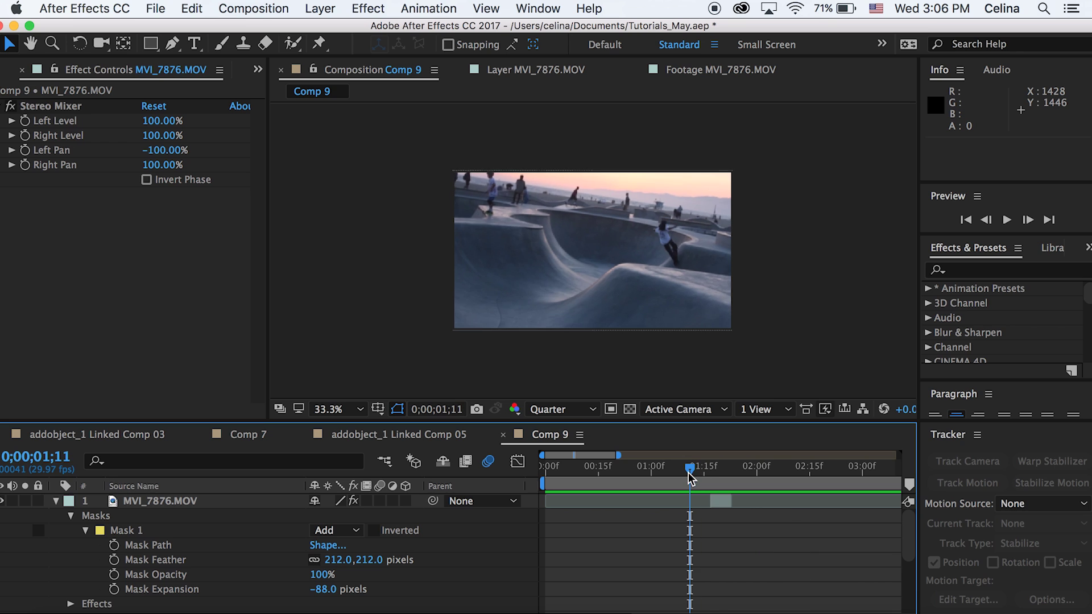
pyautogui.press('space')
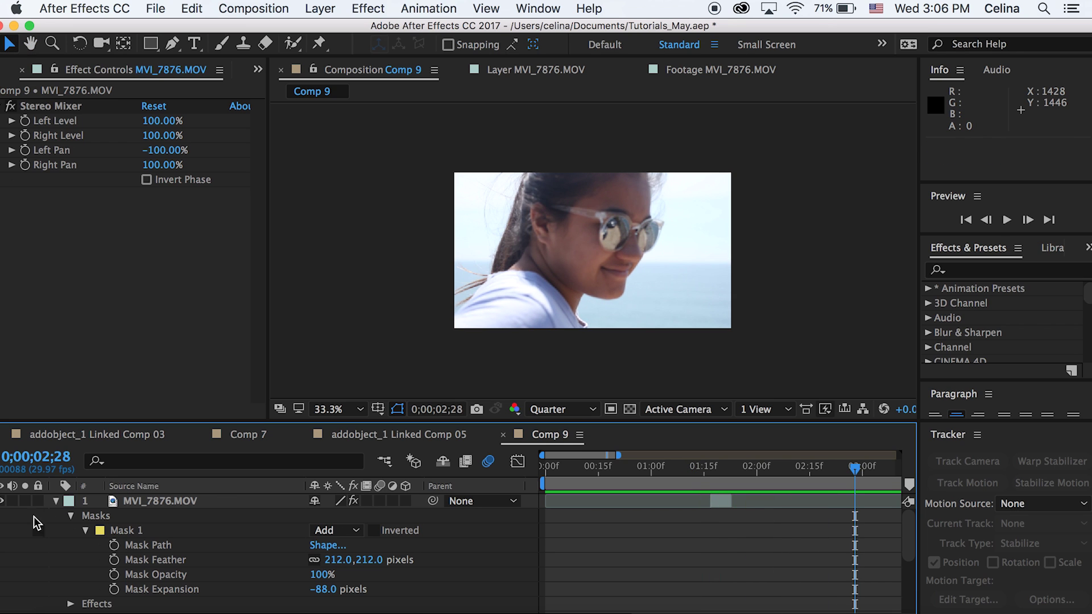
pyautogui.click(55, 501)
pyautogui.click(676, 468)
pyautogui.press('space')
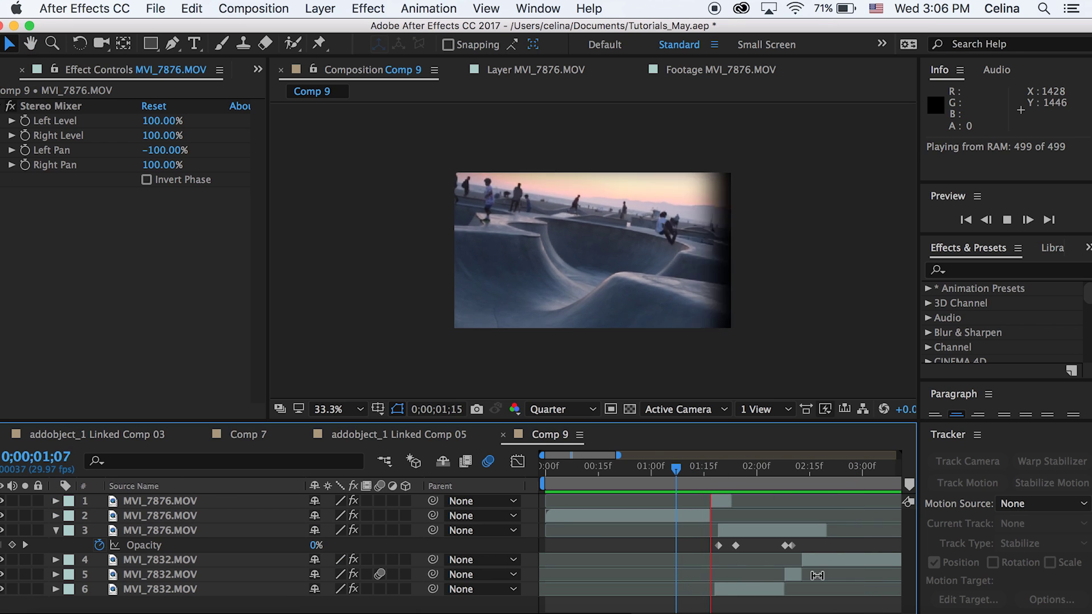
# Step: Extend the starts of the bottom MVI_7832.MOV layer and the third MVI_7876.MOV layer back to 0;00;01;17
pyautogui.moveTo(715, 480); pyautogui.dragTo(711, 483)
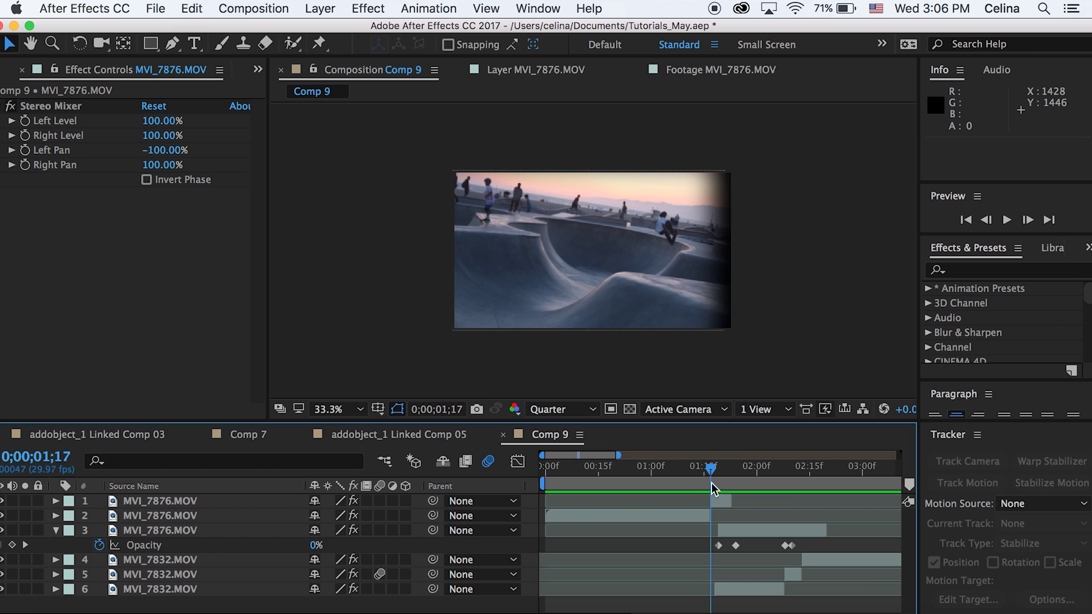
pyautogui.click(714, 589)
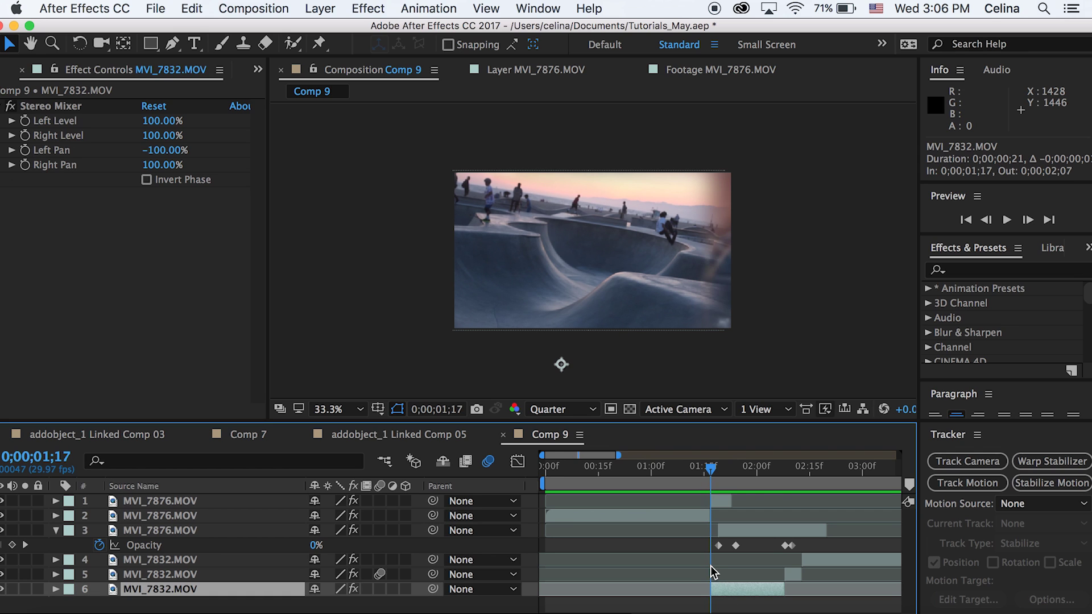
pyautogui.moveTo(717, 536); pyautogui.dragTo(711, 536)
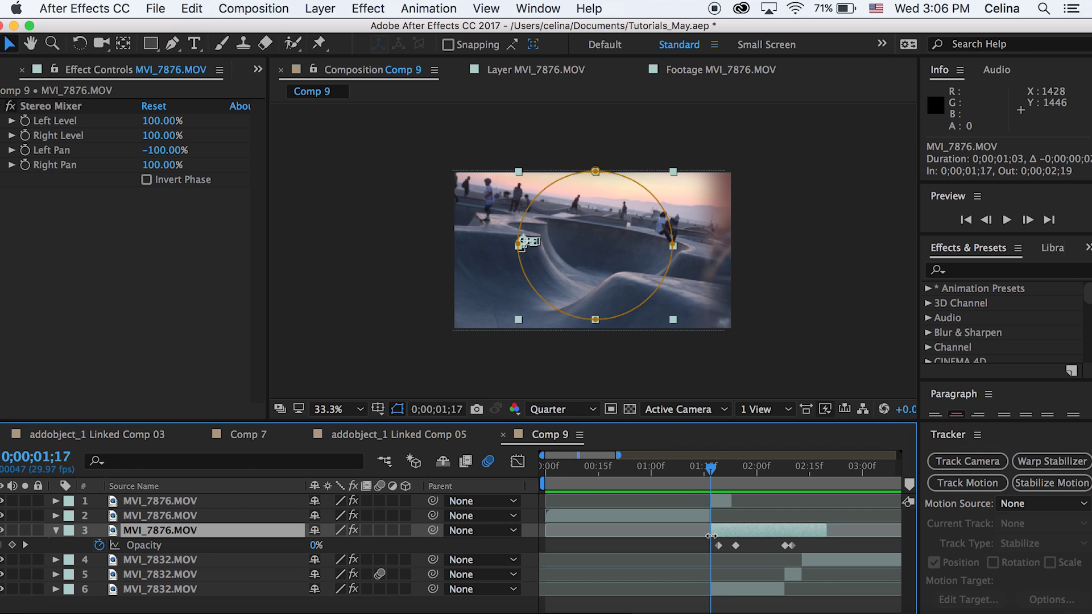
# Step: Preview the transition with the composition fitted to the viewer and examine the frames from 0;00;01;17 to 0;00;01;19
pyautogui.click(697, 468)
pyautogui.press('space')
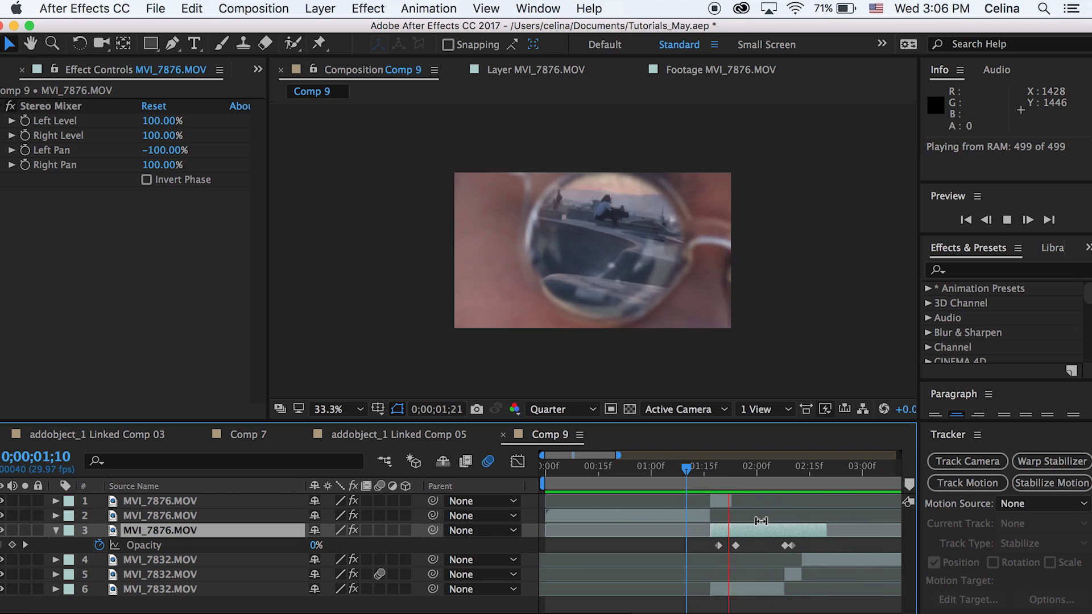
pyautogui.press('space')
pyautogui.click(357, 409)
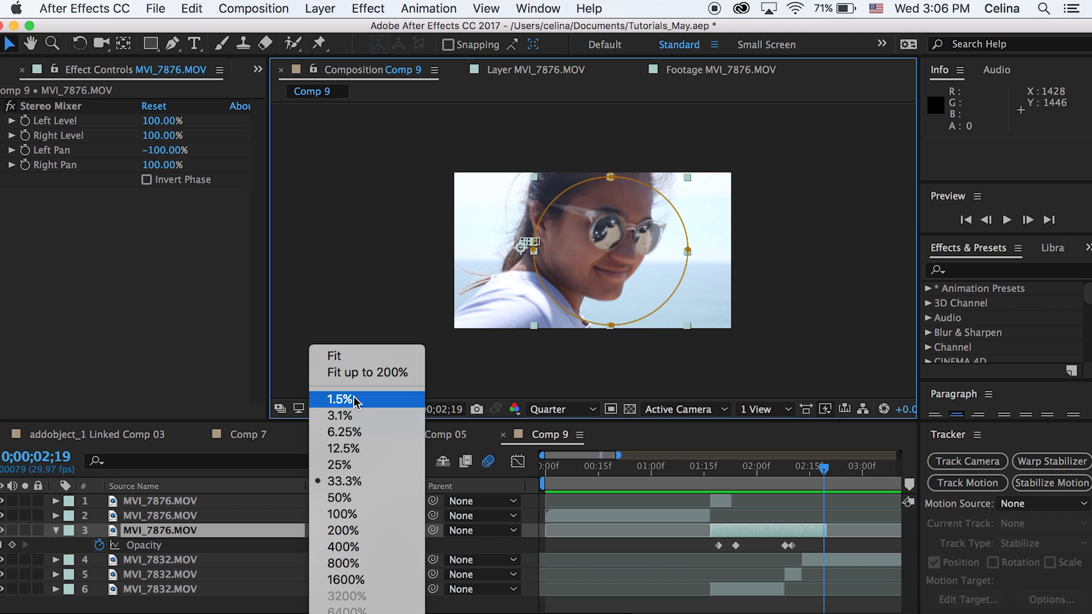
pyautogui.click(352, 356)
pyautogui.press('space')
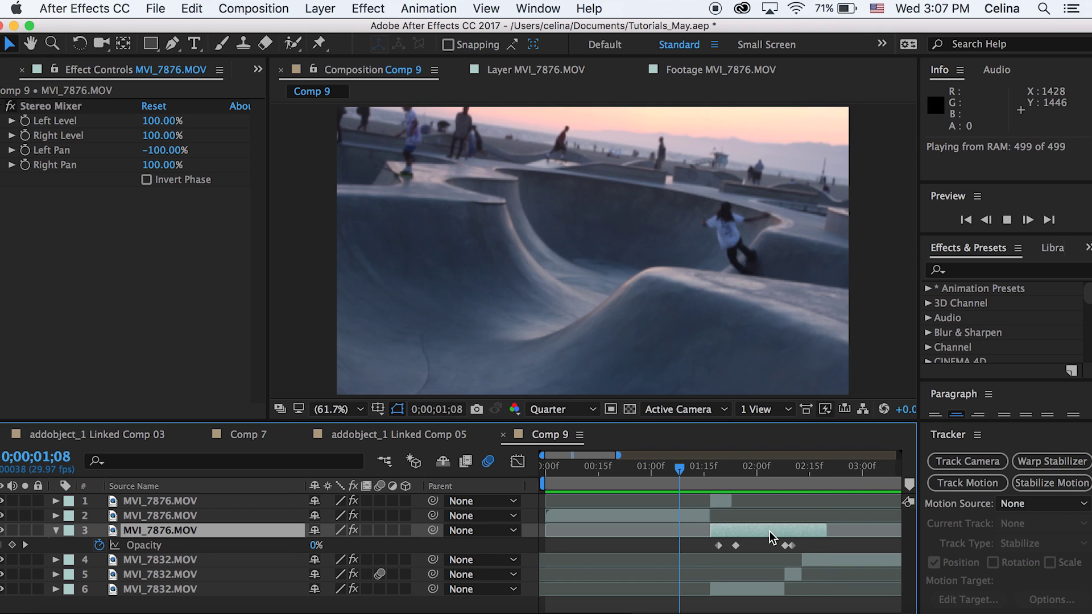
pyautogui.click(712, 476)
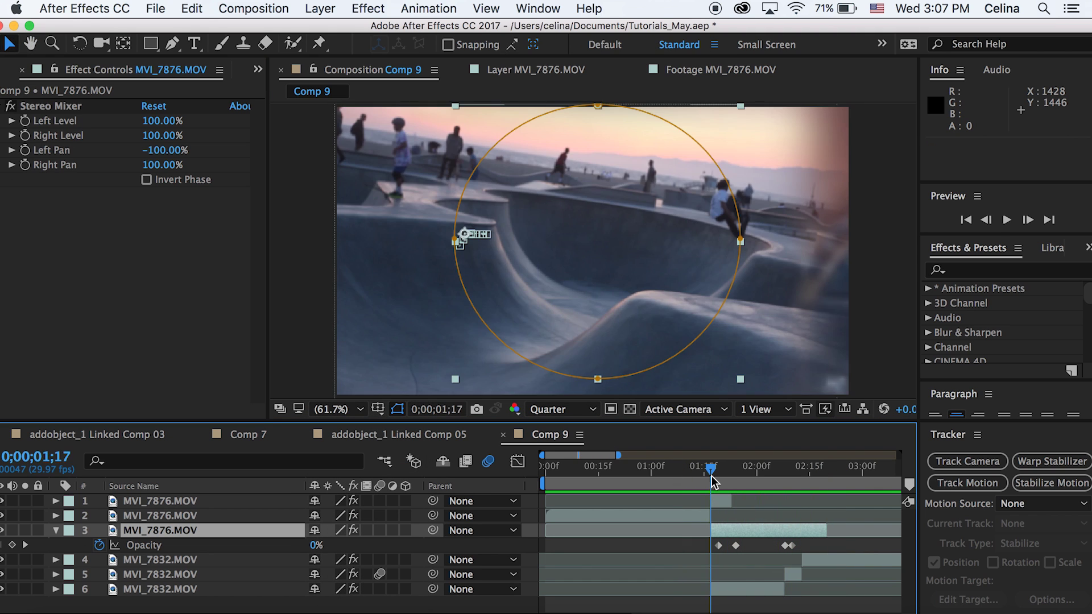
pyautogui.click(717, 476)
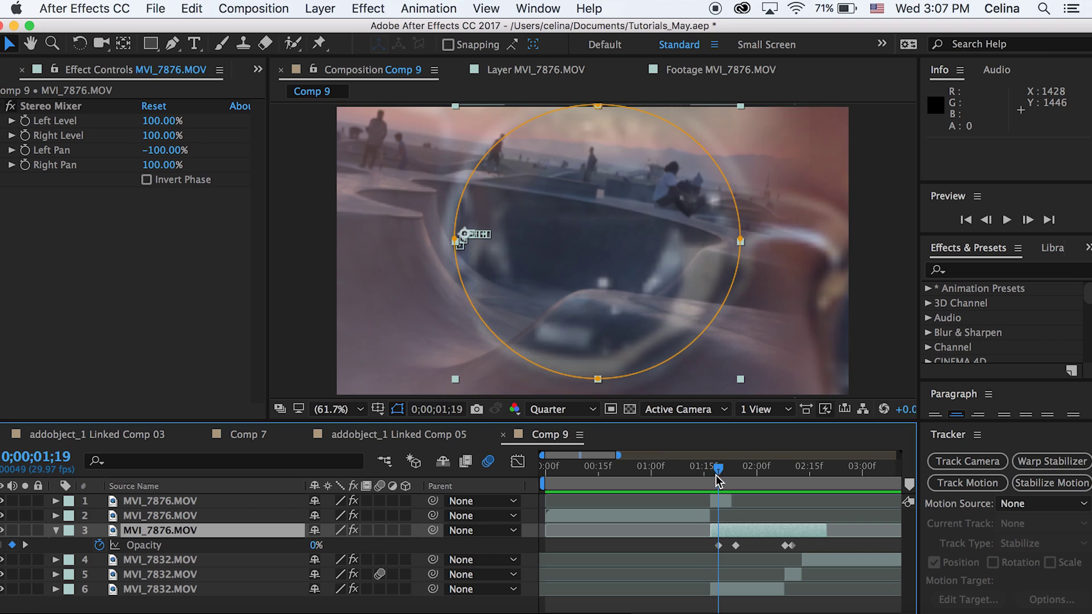